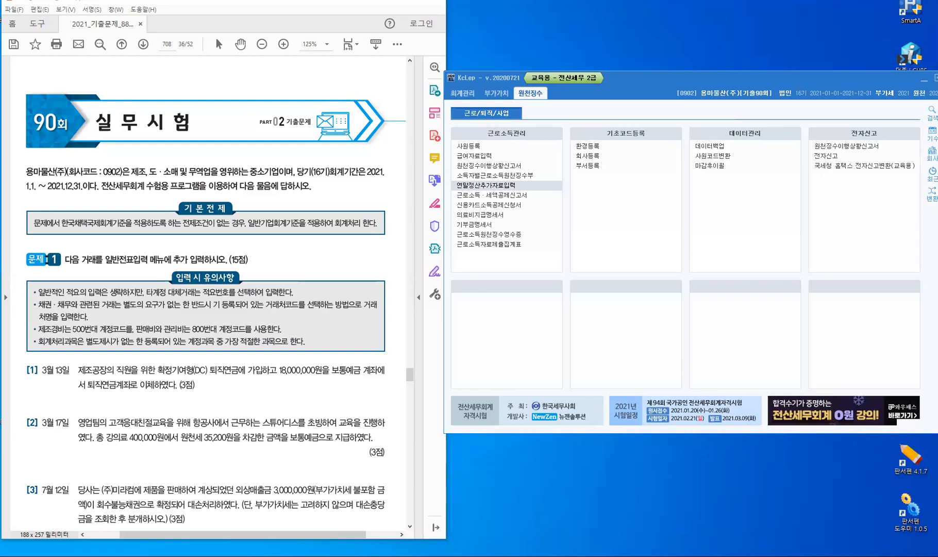
Show the 회계관리 menus and scroll the problem sheet down to items [1]–[5]
click(464, 93)
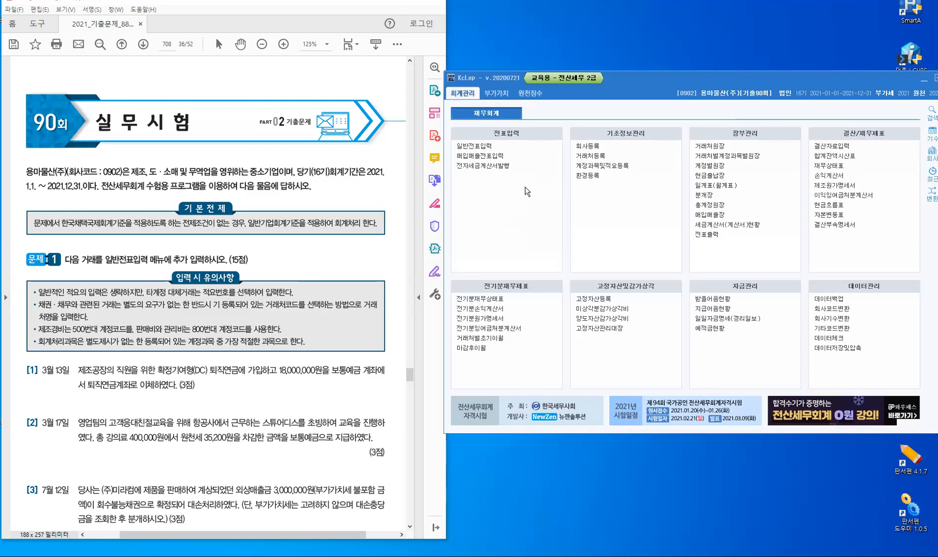
scroll(310, 251, down, 3)
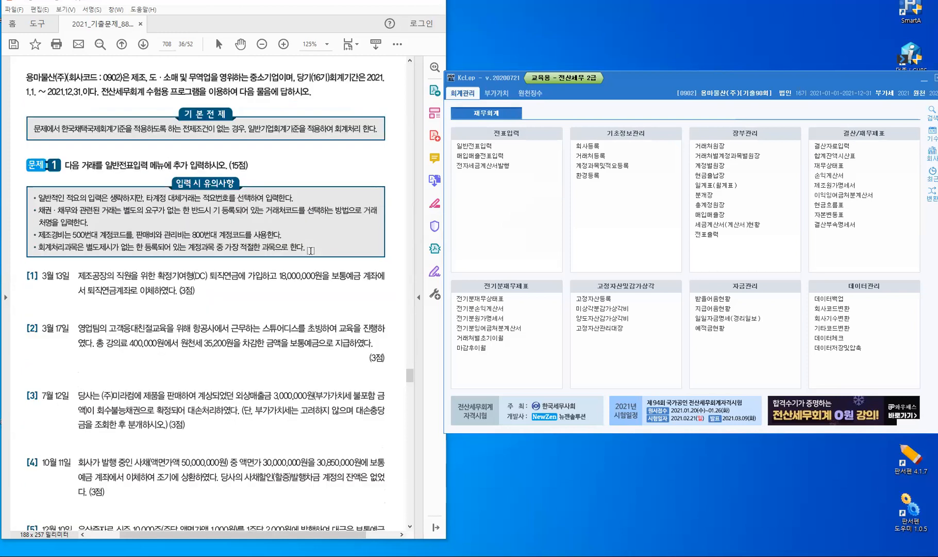
scroll(310, 251, down, 2)
scroll(311, 251, down, 2)
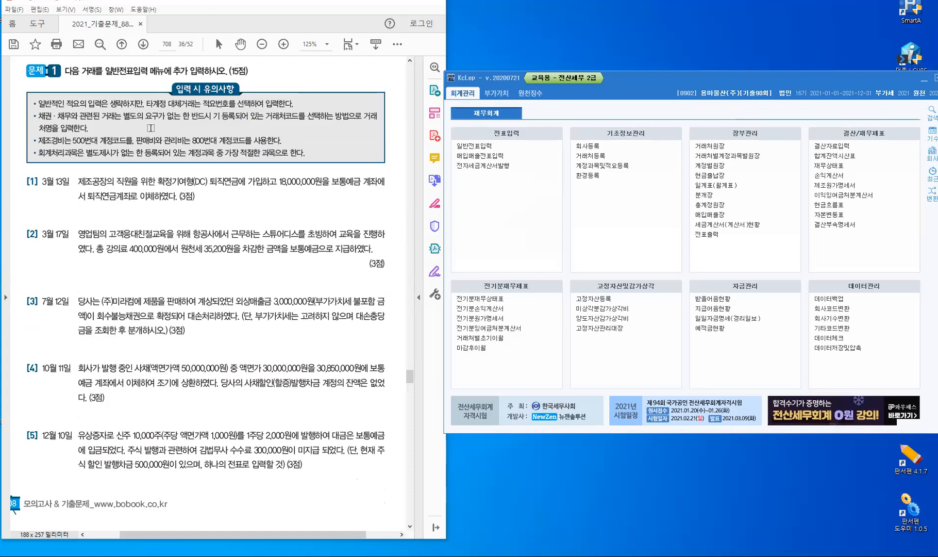
Open 일반전표입력 and date the new voucher line March 13, 2021
click(470, 148)
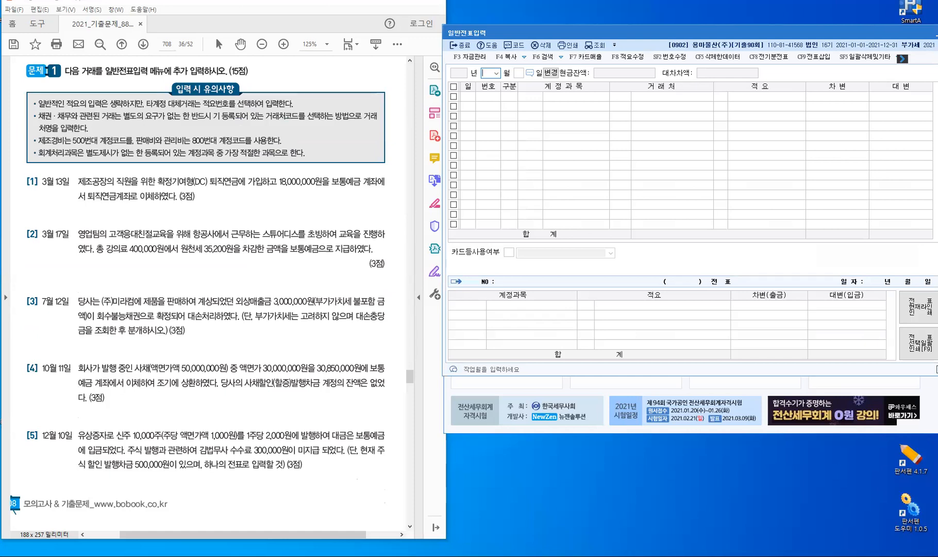
text(3)
key(Return)
text(13)
key(Return)
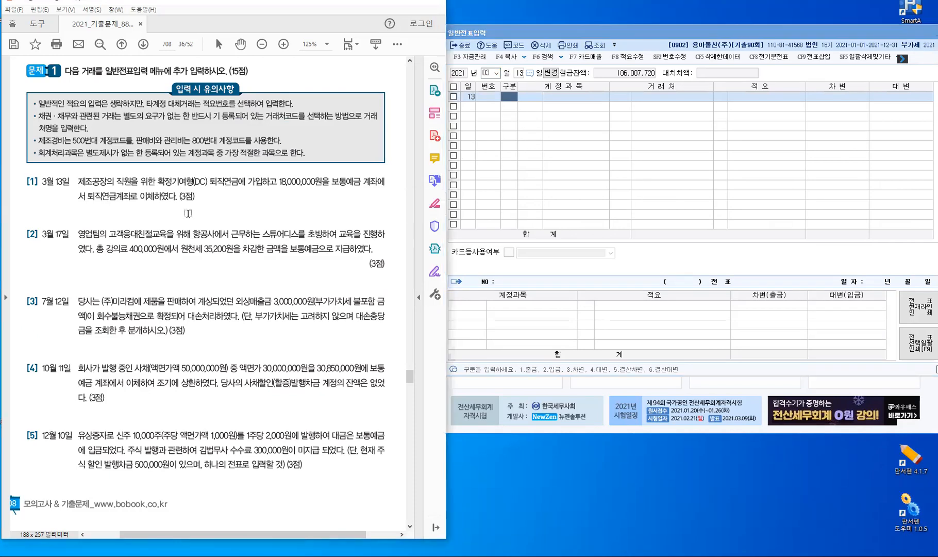
scroll(188, 213, down, 1)
scroll(188, 213, down, 1)
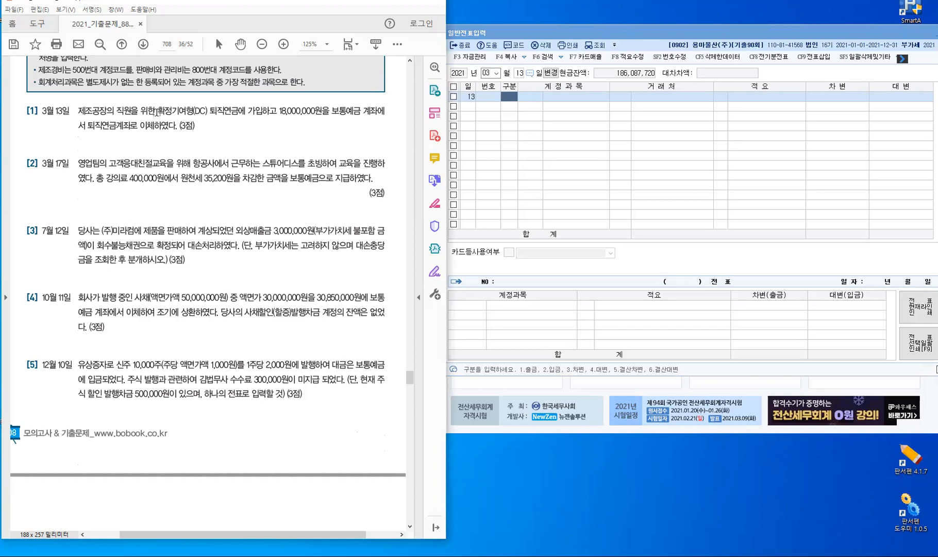
Highlight 확정기여형(DC) 퇴직연금에, 보통예금 and 제조 in problem [1], removing an accidental sentence highlight
drag(156, 110, 247, 110)
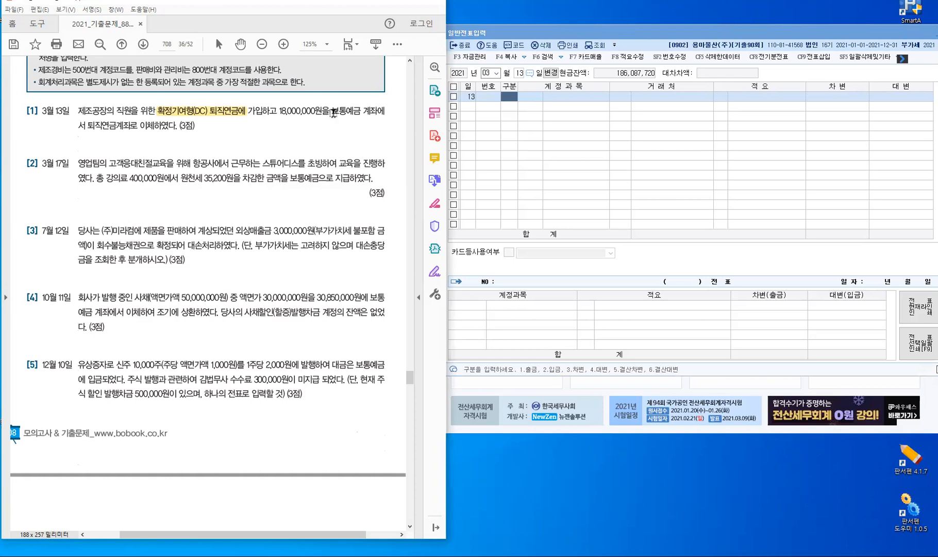
double_click(354, 113)
drag(78, 110, 139, 125)
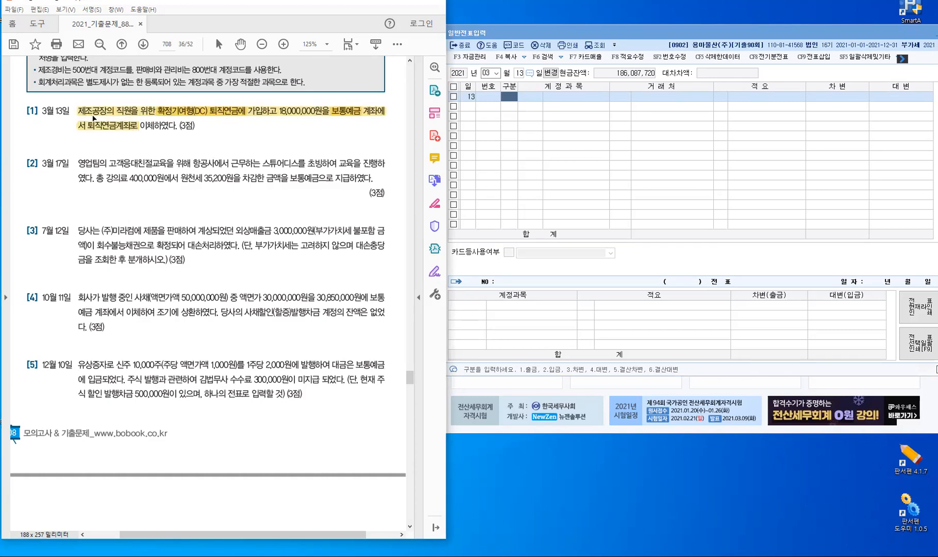
click(115, 106)
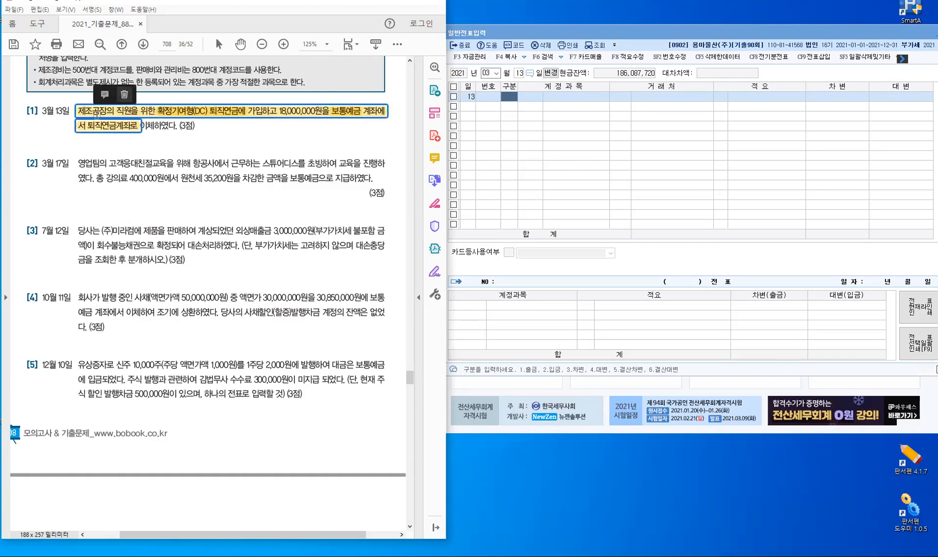
key(Delete)
drag(79, 111, 91, 111)
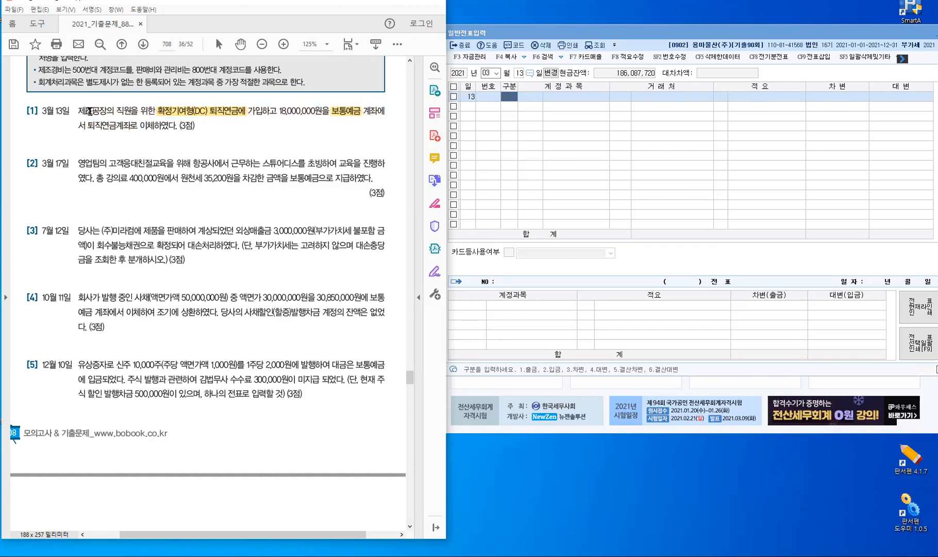
Enter debit 0508 퇴직급여 18,000,000 and a matching credit line to 0103 보통예금
click(509, 93)
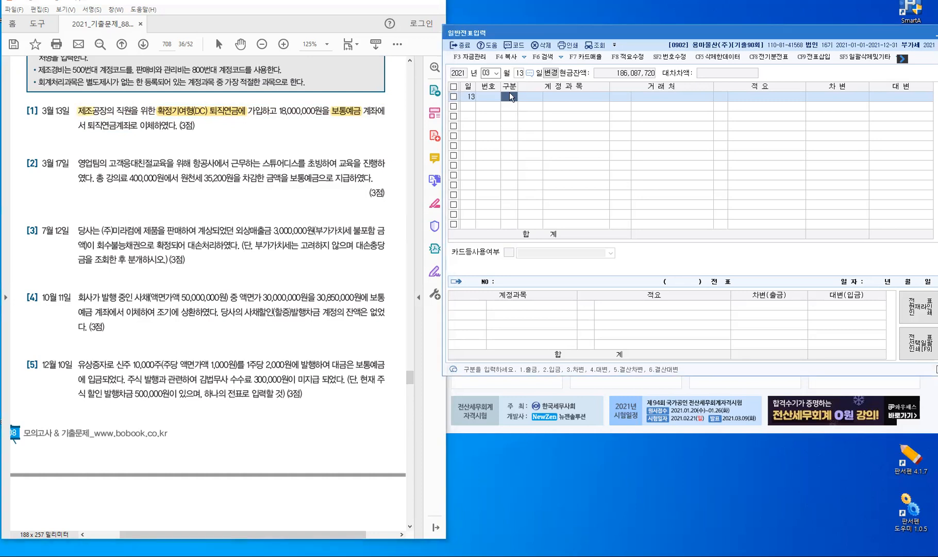
text(3)
key(Return)
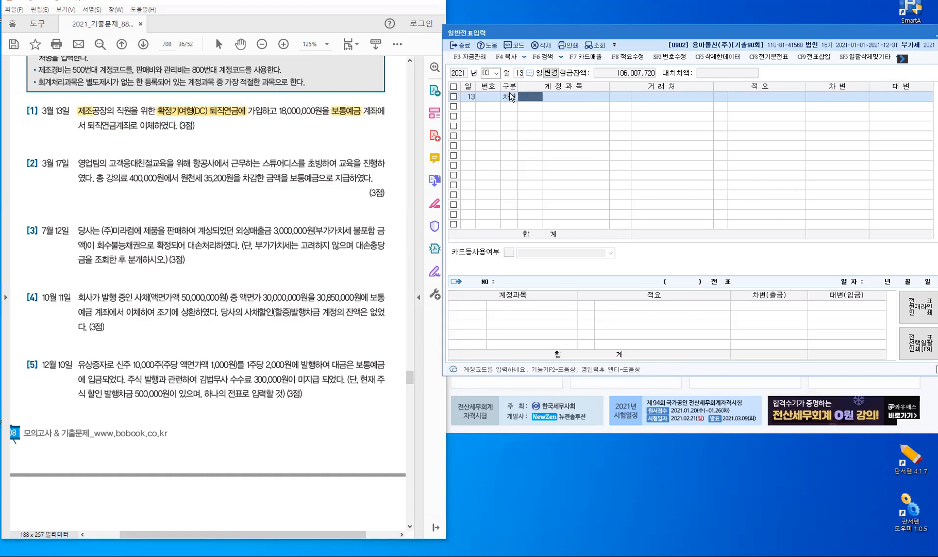
text(퇴직급)
key(Return)
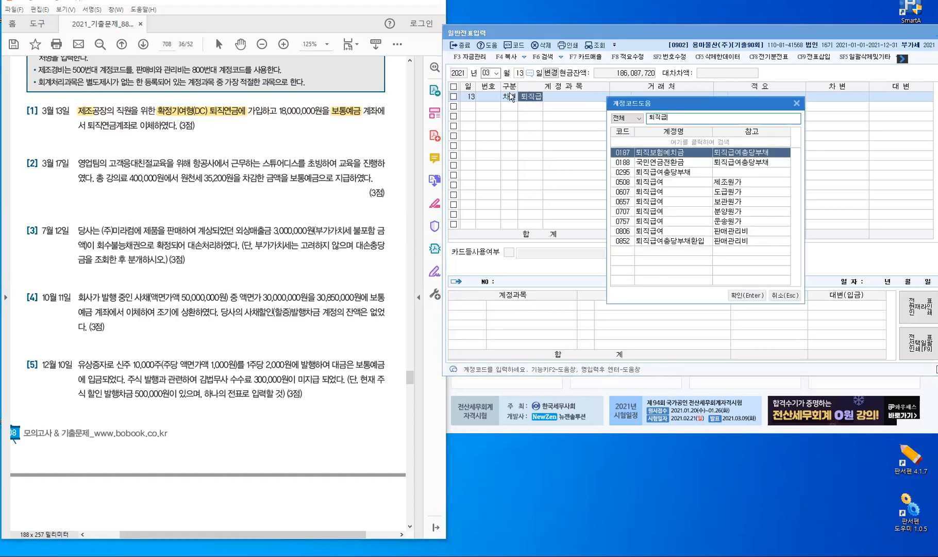
key(Escape)
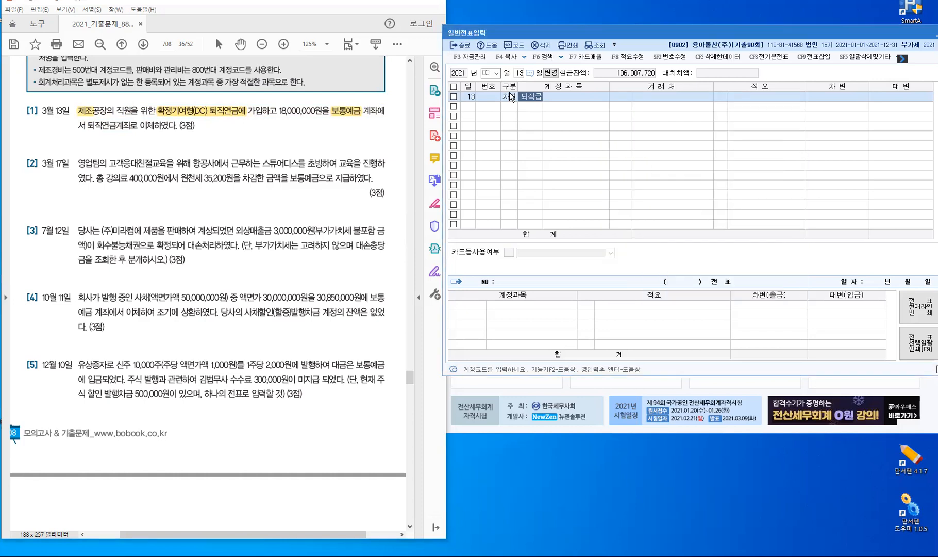
key(Return)
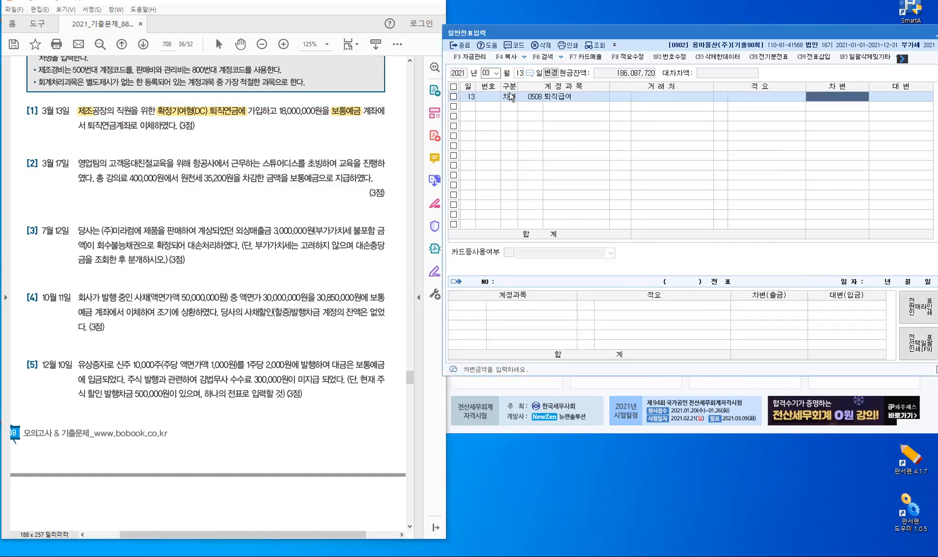
text(18,000,000)
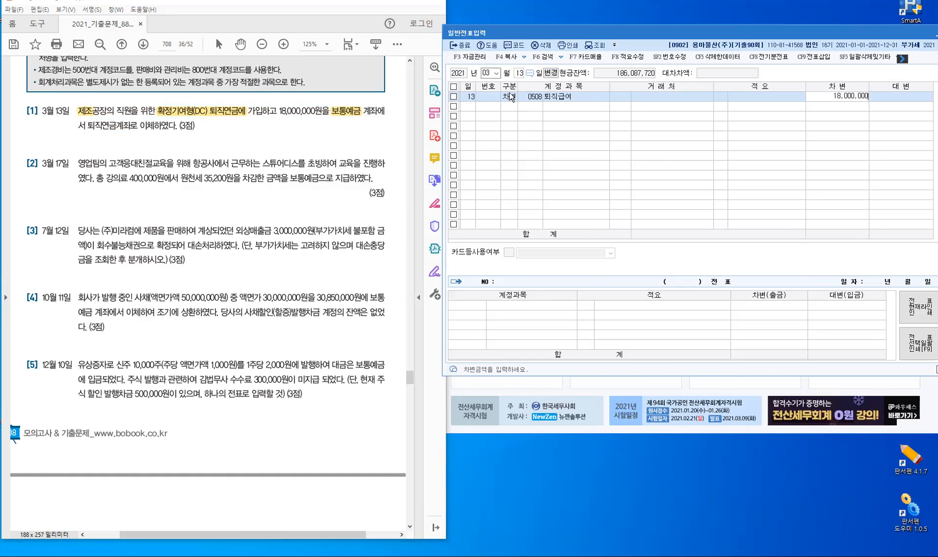
key(Return)
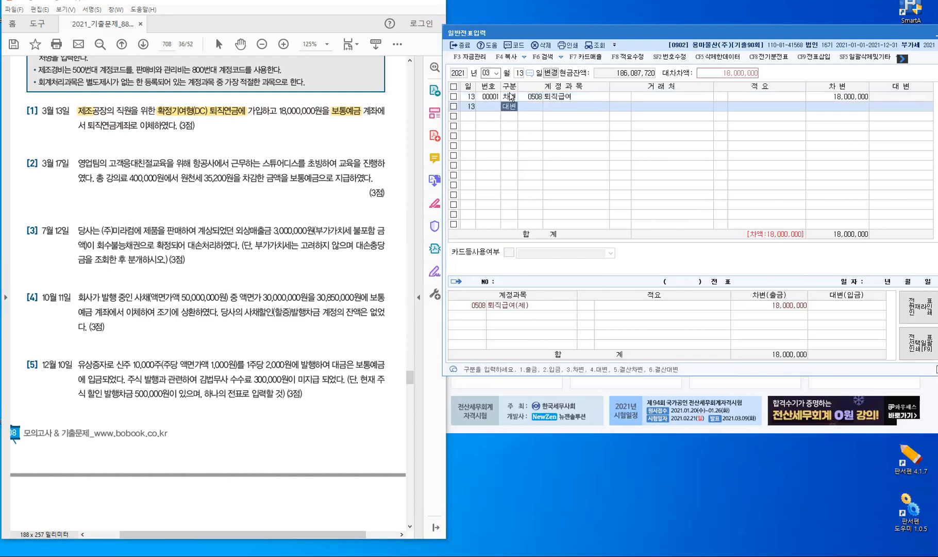
text(4)
text(1)
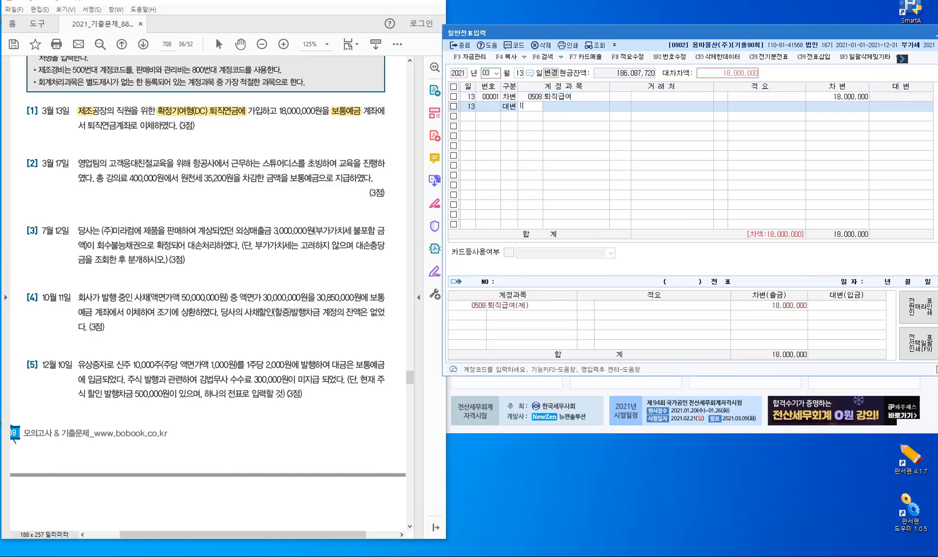
text(03)
key(Return)
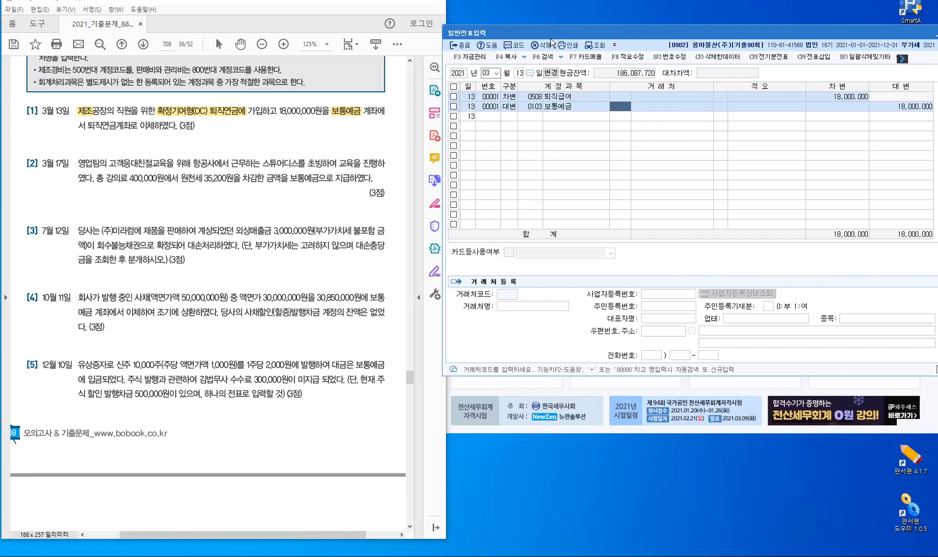
key(Return)
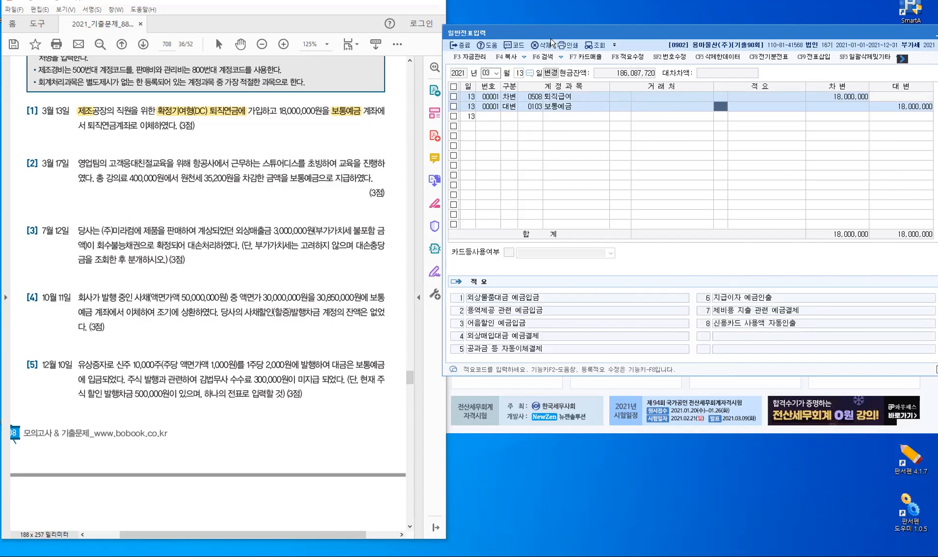
Start a new March 17 voucher and highlight 원천세 35,200원을 in problem [2]
key(Return)
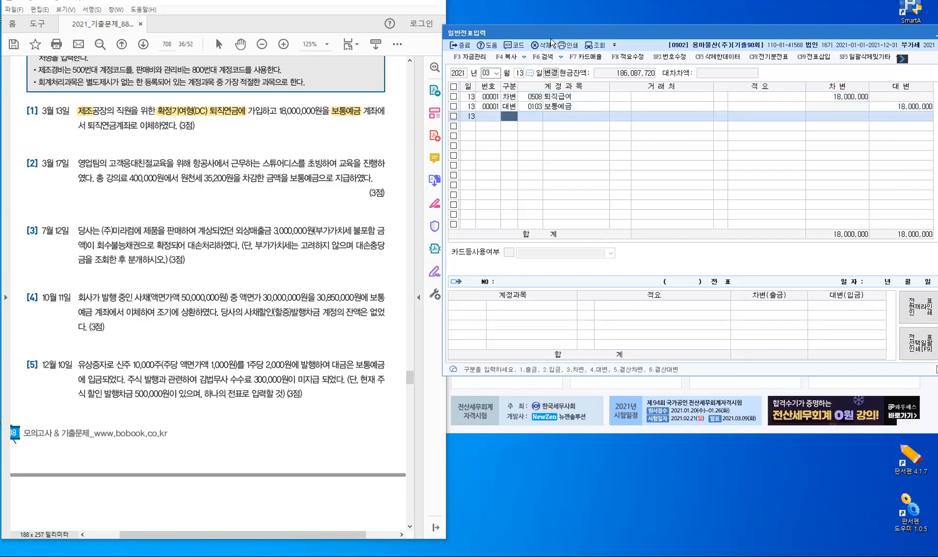
key(Escape)
text(17)
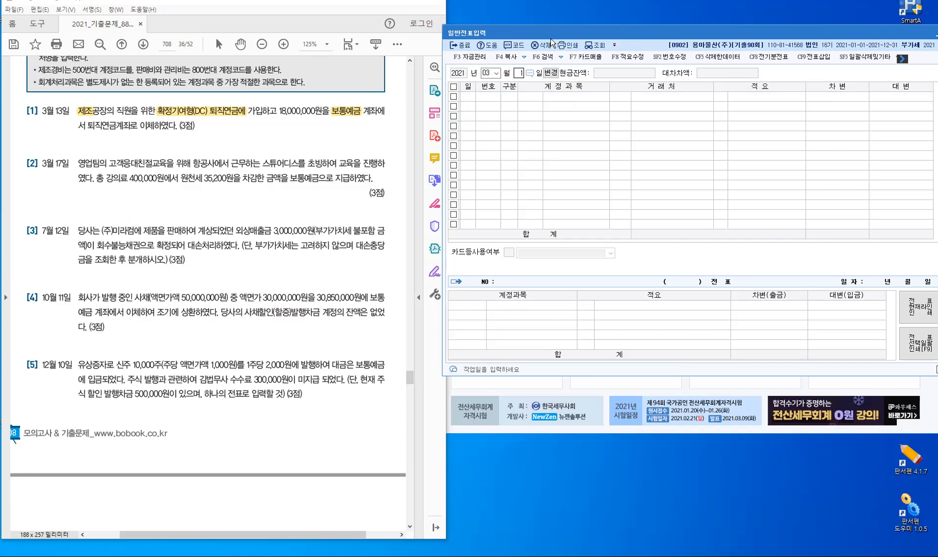
key(Return)
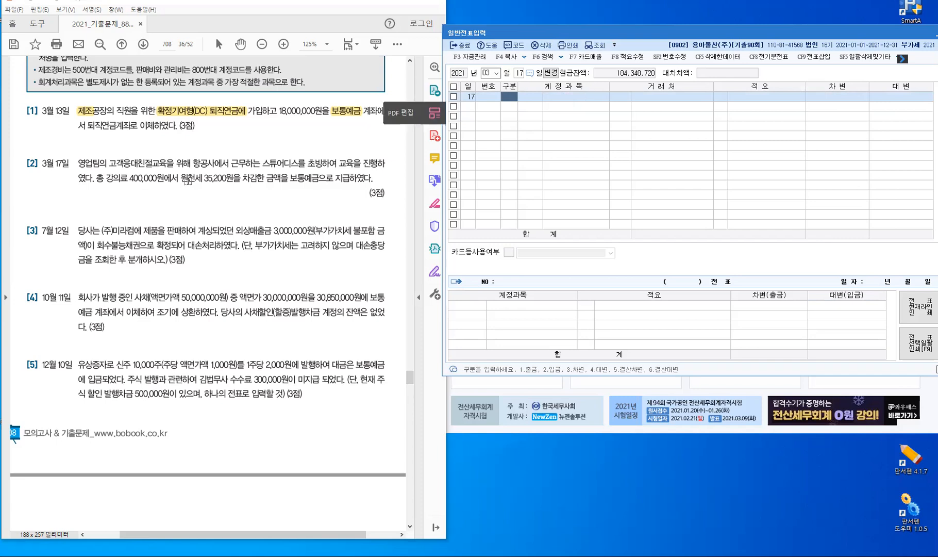
drag(181, 178, 241, 179)
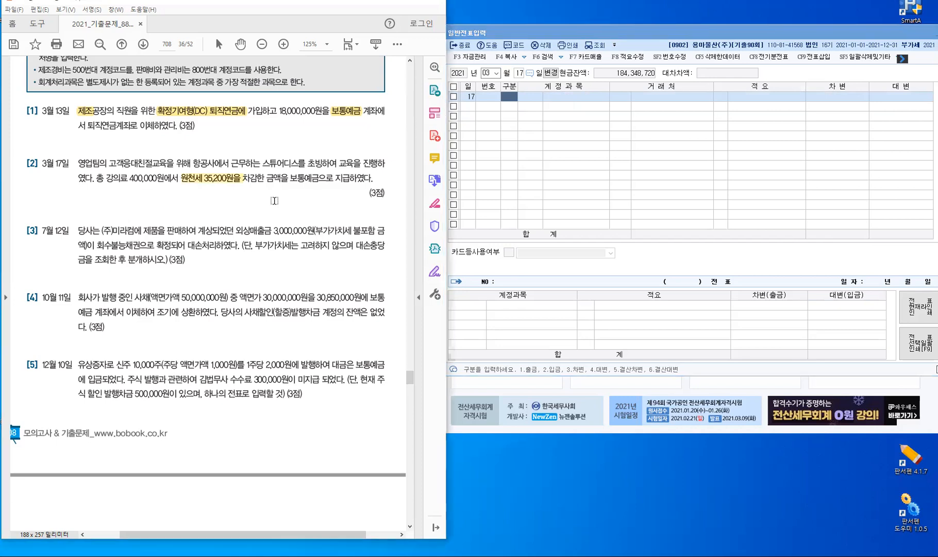
Highlight and tick 보통예금으로, and handwrite 예수금 under the withholding tax in problem [2]
double_click(303, 179)
drag(300, 167, 309, 165)
mouse_move(195, 167)
mouse_down()
mouse_move(200, 188)
mouse_move(212, 192)
mouse_up()
drag(217, 188, 223, 193)
drag(218, 194, 218, 200)
drag(225, 187, 234, 192)
drag(226, 194, 226, 199)
drag(226, 194, 231, 199)
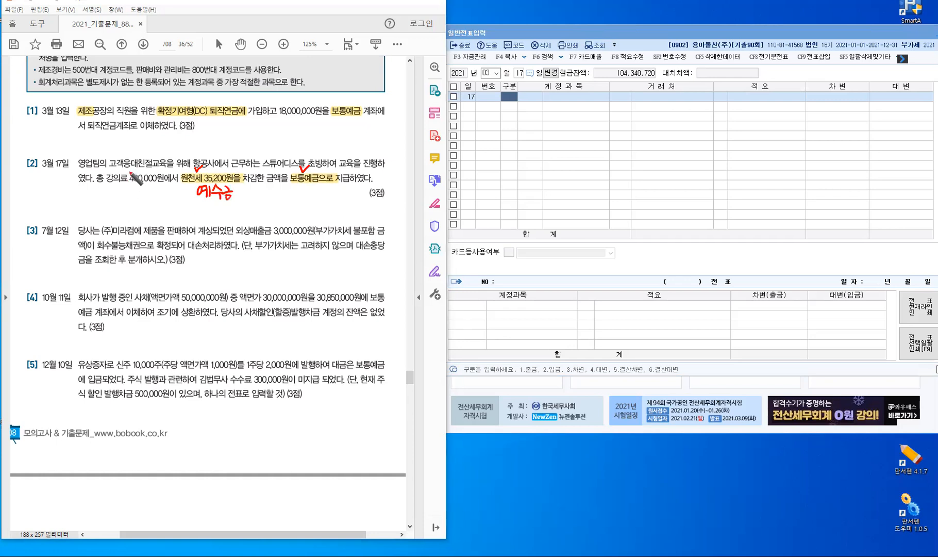
click(75, 159)
Tick 교육 and handwrite 교육훈련비(판) under the lecture fee in problem [2]
drag(150, 164, 153, 154)
drag(110, 186, 118, 194)
drag(110, 193, 111, 200)
drag(114, 192, 114, 199)
drag(108, 200, 125, 187)
drag(121, 194, 152, 199)
drag(157, 190, 165, 206)
mouse_move(172, 189)
mouse_down()
mouse_move(171, 205)
mouse_move(179, 193)
mouse_up()
drag(175, 194, 178, 197)
drag(173, 198, 179, 197)
drag(181, 191, 185, 195)
drag(176, 199, 182, 202)
drag(185, 191, 182, 209)
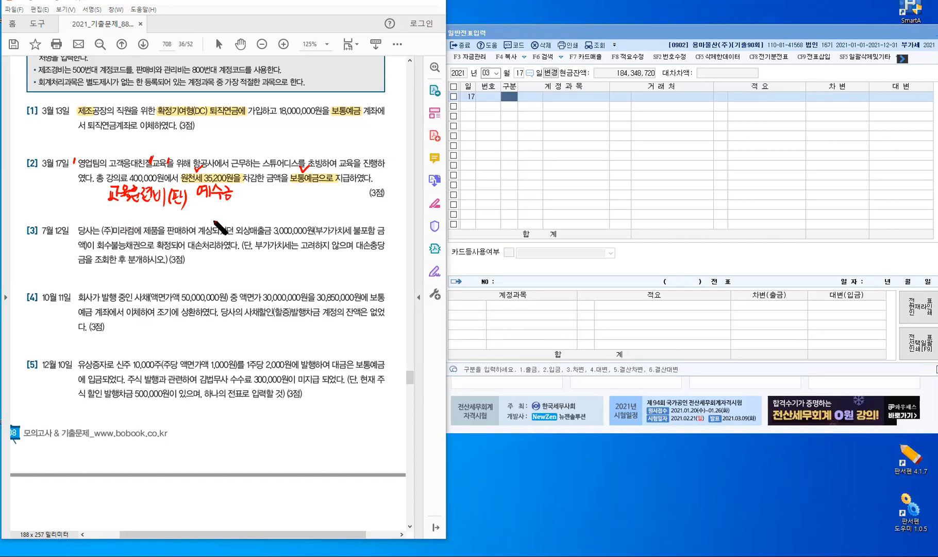
Enter the debit line 0825 교육훈련비 400,000 on the March 17 voucher
key(Escape)
click(511, 95)
text(3)
key(Return)
text(교육)
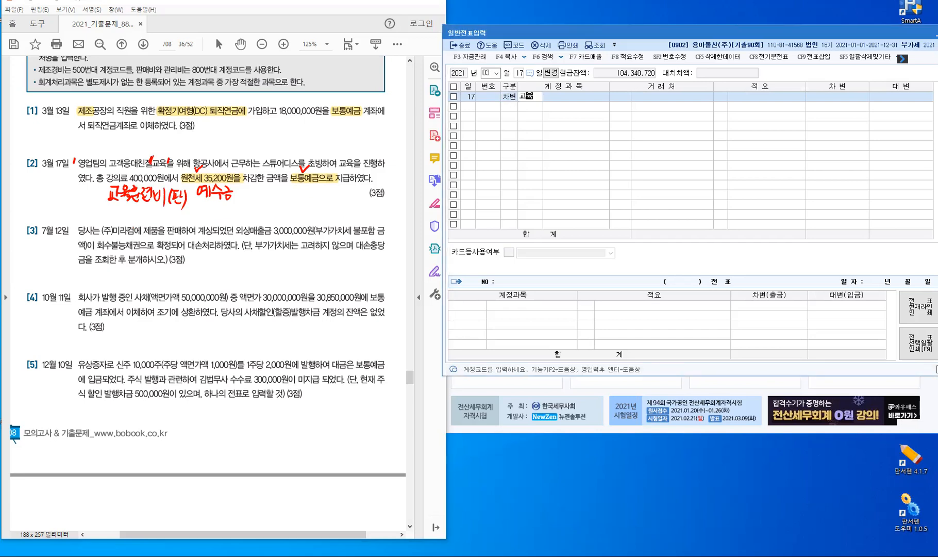
text(훈)
key(Return)
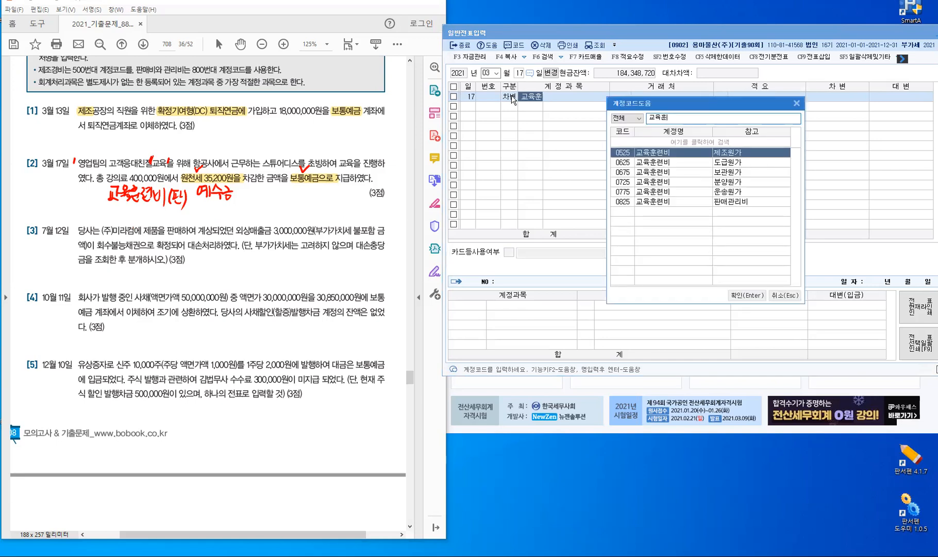
key(Down)
key(Down)
key(Down)
key(Down)
key(Down)
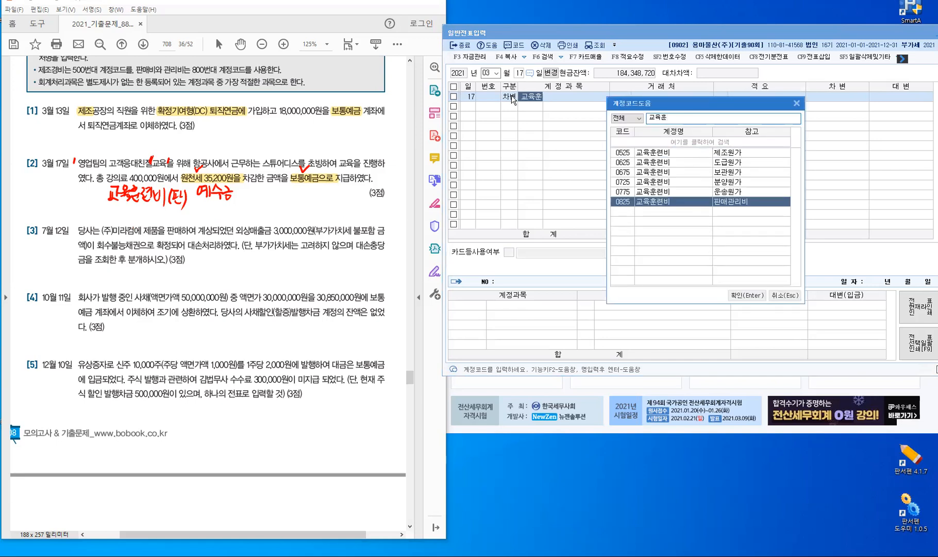
key(Return)
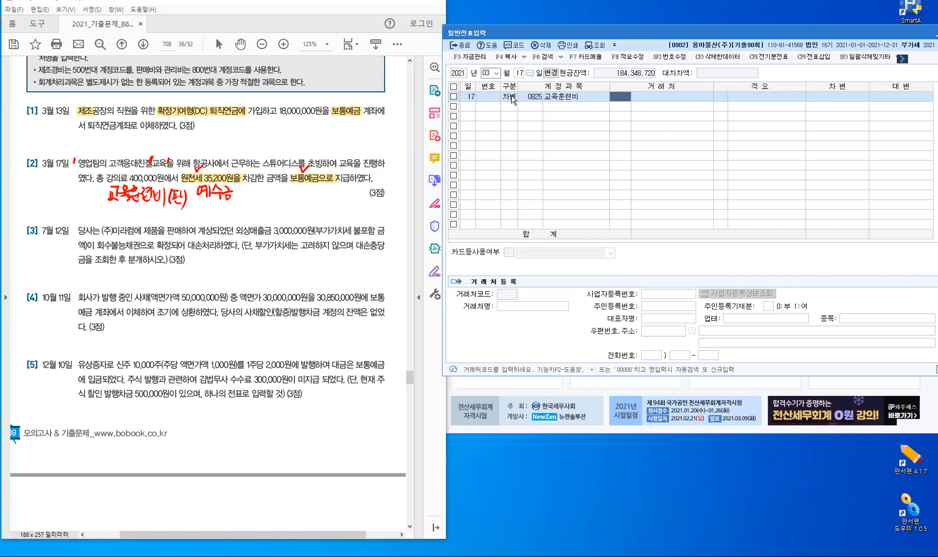
key(Return)
key(Return)
text(400)
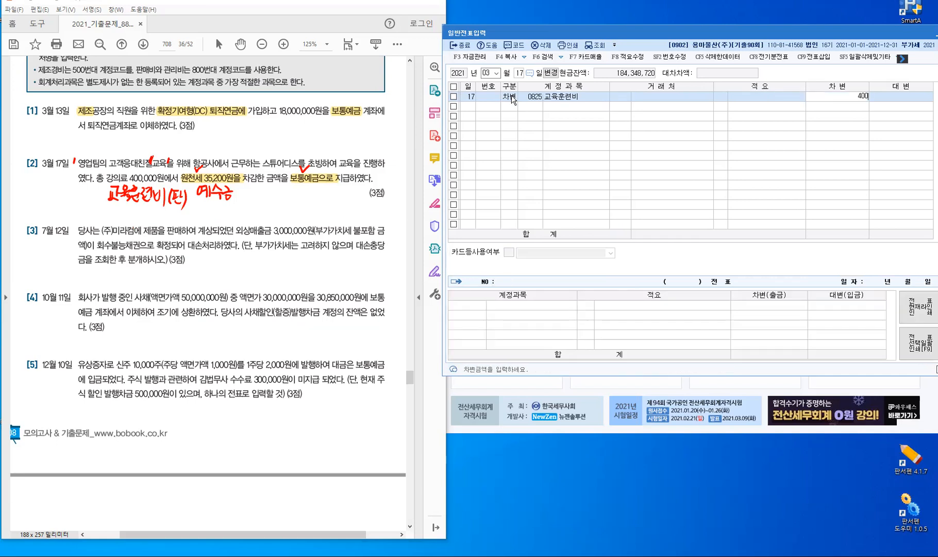
key(plus)
key(Return)
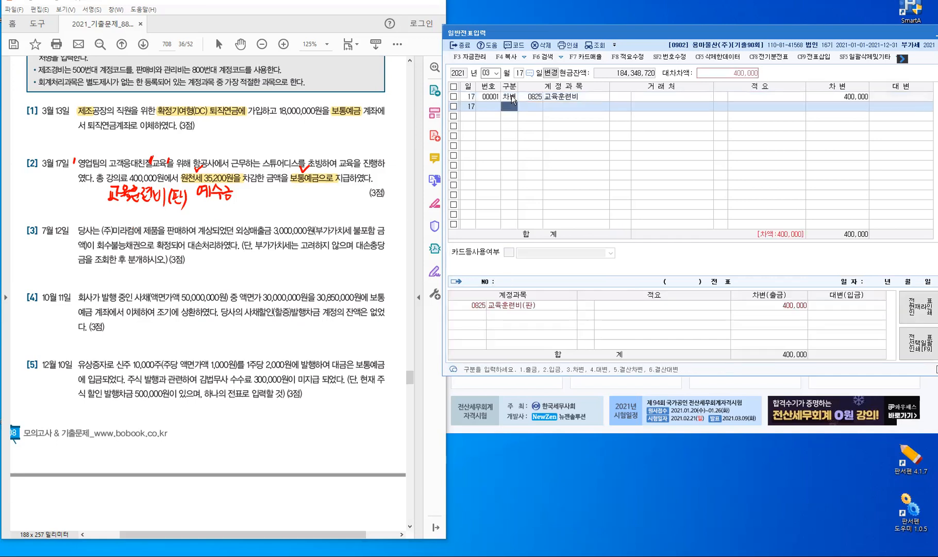
Add credit lines 0254 예수금 35,200 and 0103 보통예금 364,800 to balance the voucher
key(Return)
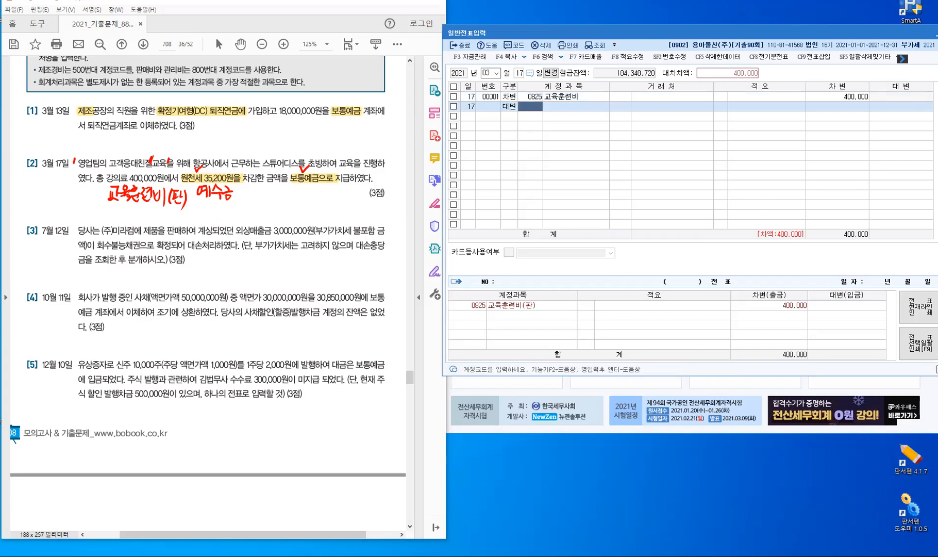
text(254)
key(Return)
key(Return)
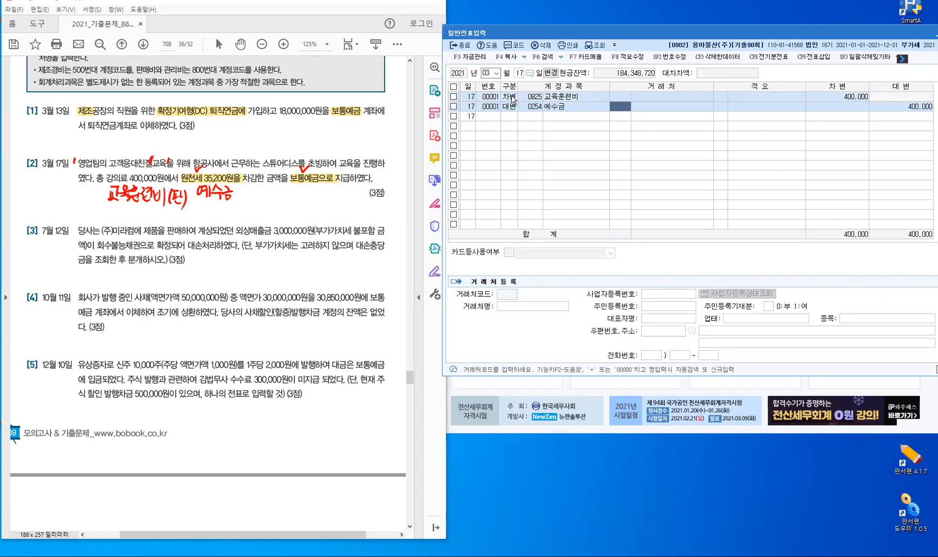
key(Return)
key(Return)
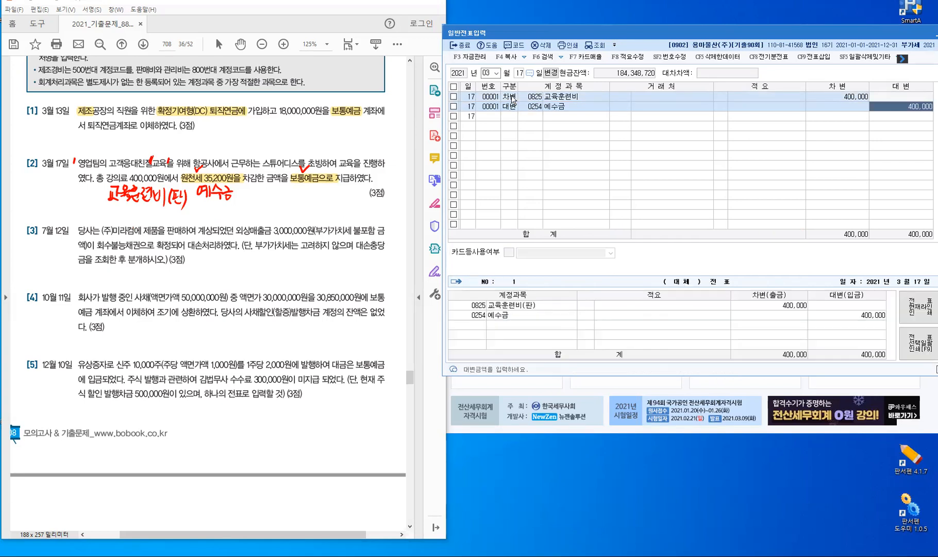
text(35,200)
key(Return)
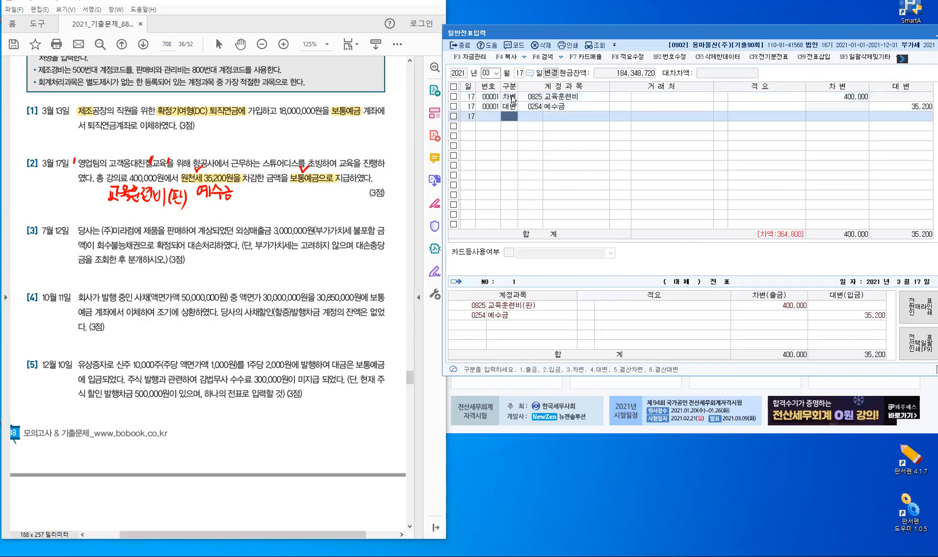
text(4)
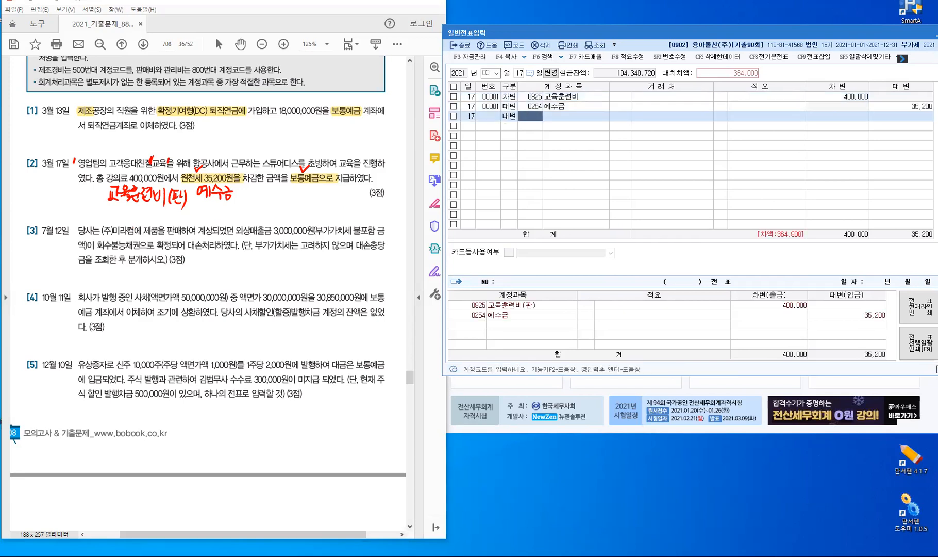
text(103)
key(Return)
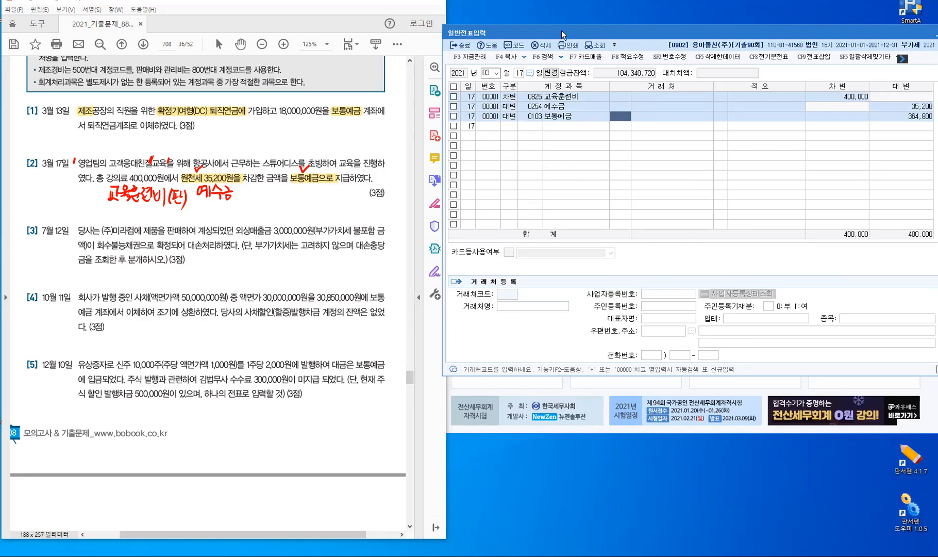
drag(562, 30, 550, 69)
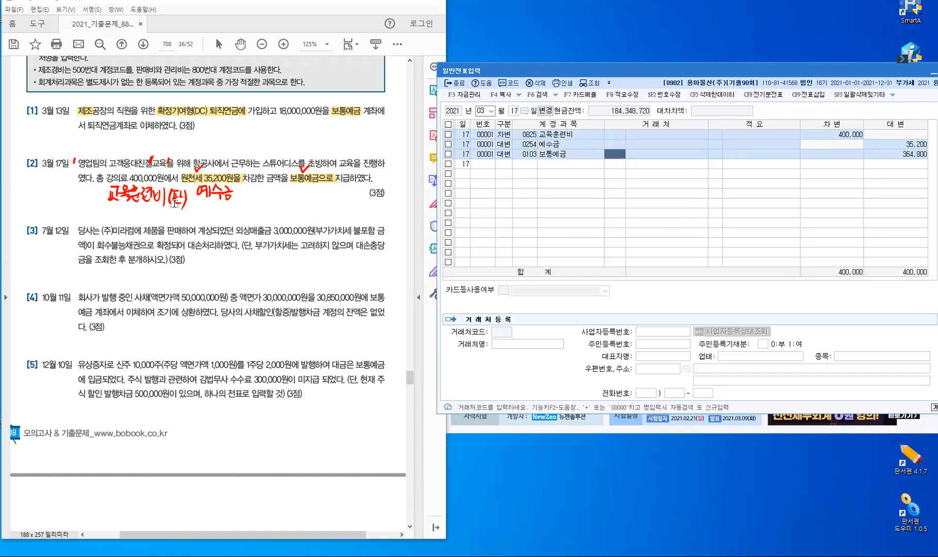
Open a blank July 12, 2021 voucher and highlight 외상매출금 3,000,000원 in problem [3]
key(Return)
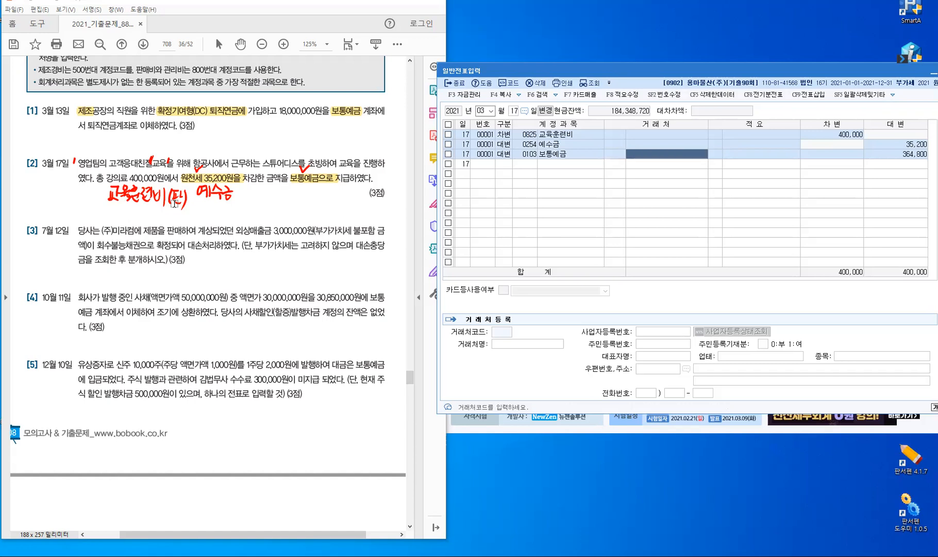
key(Down)
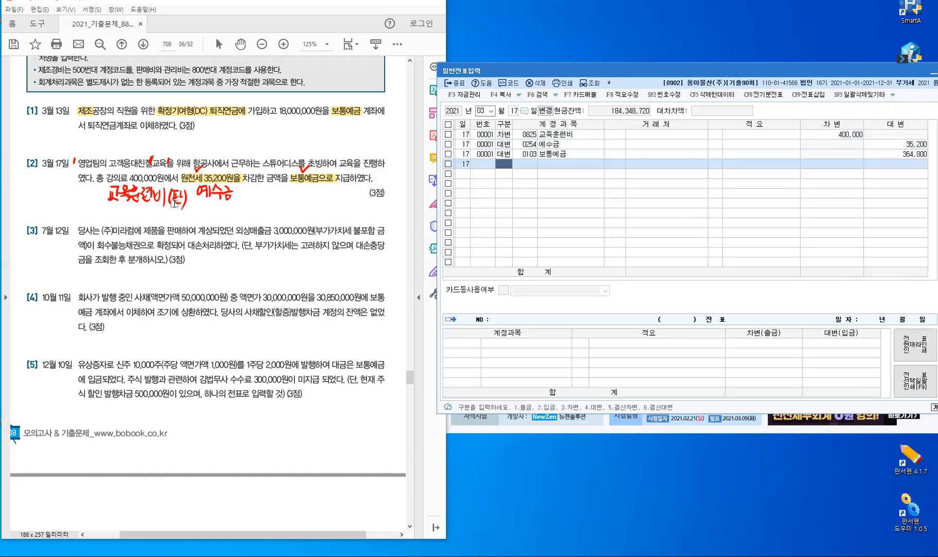
key(Escape)
key(shift+Tab)
text(07)
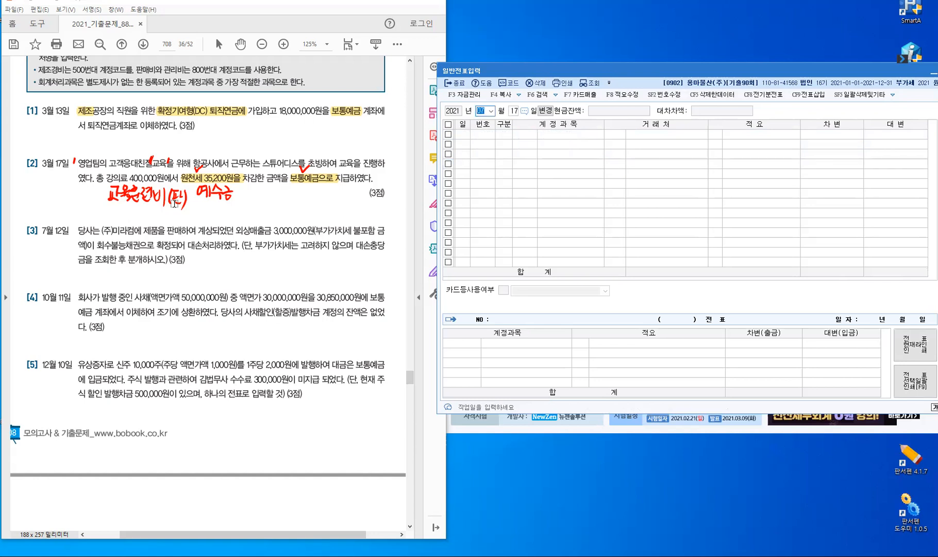
key(Return)
text(12)
key(Return)
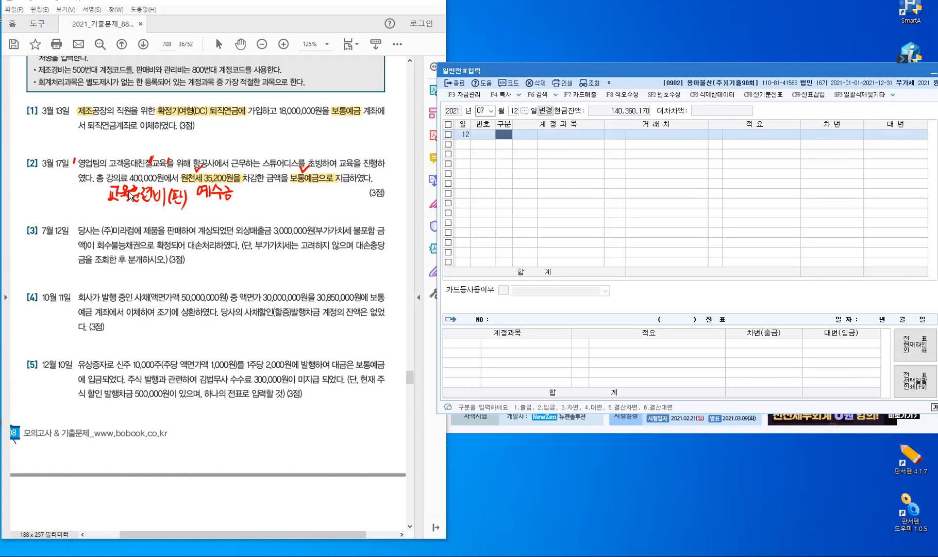
drag(235, 233, 315, 233)
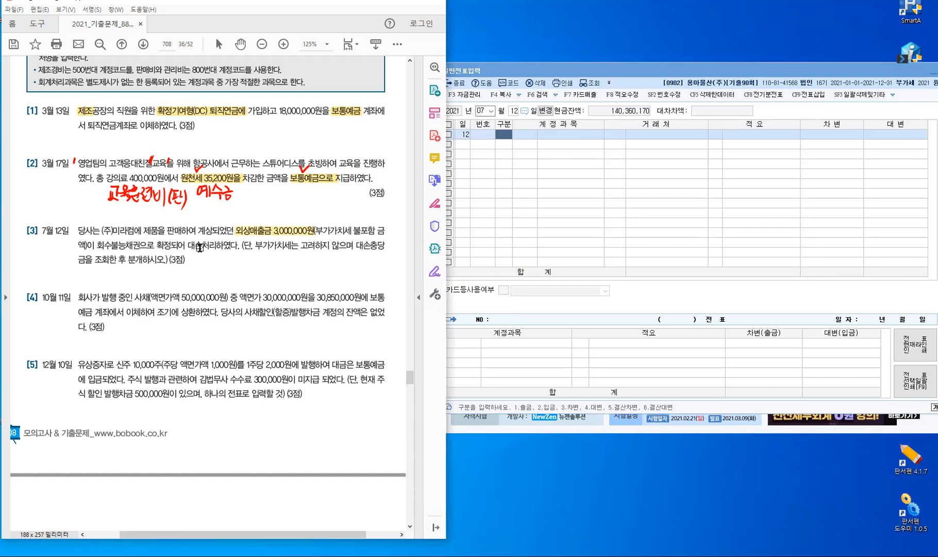
Highlight the word 대손 in problem [3]
drag(187, 246, 204, 246)
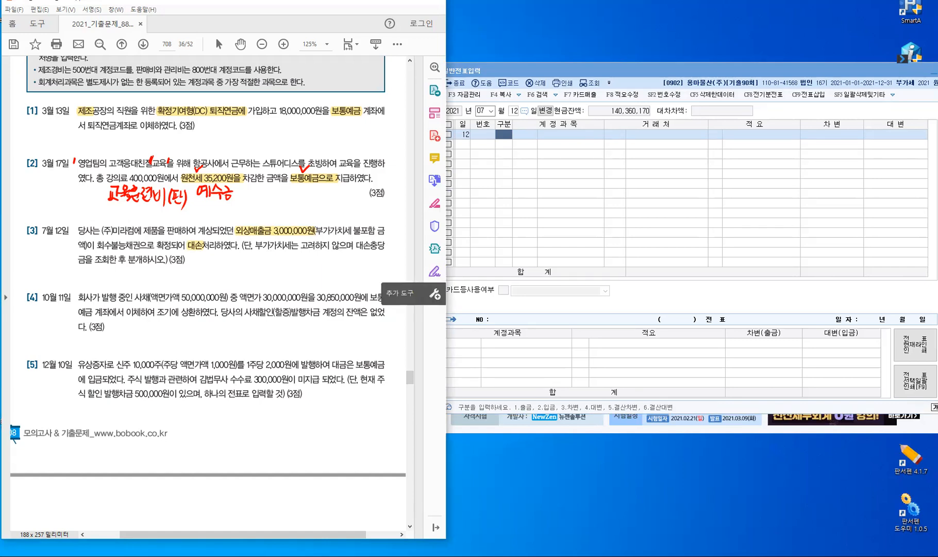
Open 합계잔액시산표 for July 2021 and check the 대손충당금 balance of 2,500,000
key(Escape)
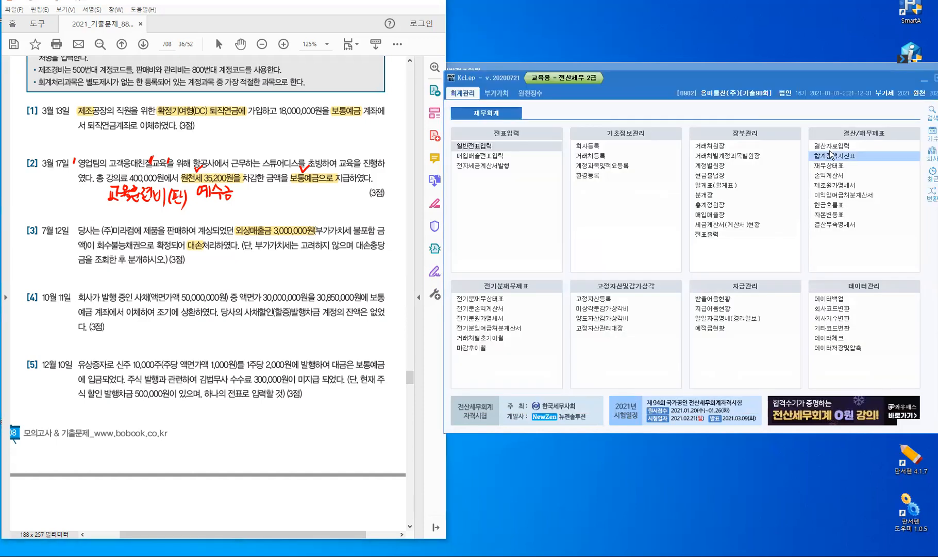
click(842, 146)
click(841, 157)
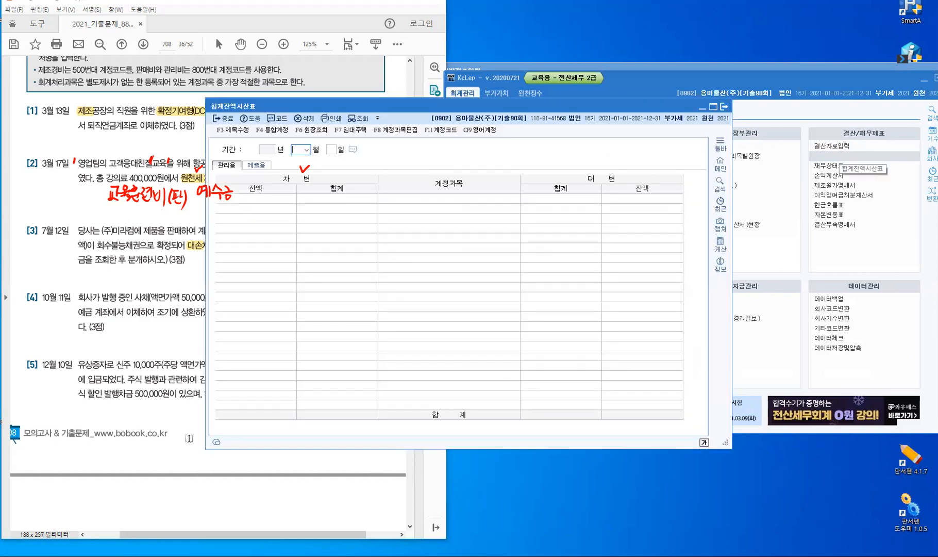
click(44, 233)
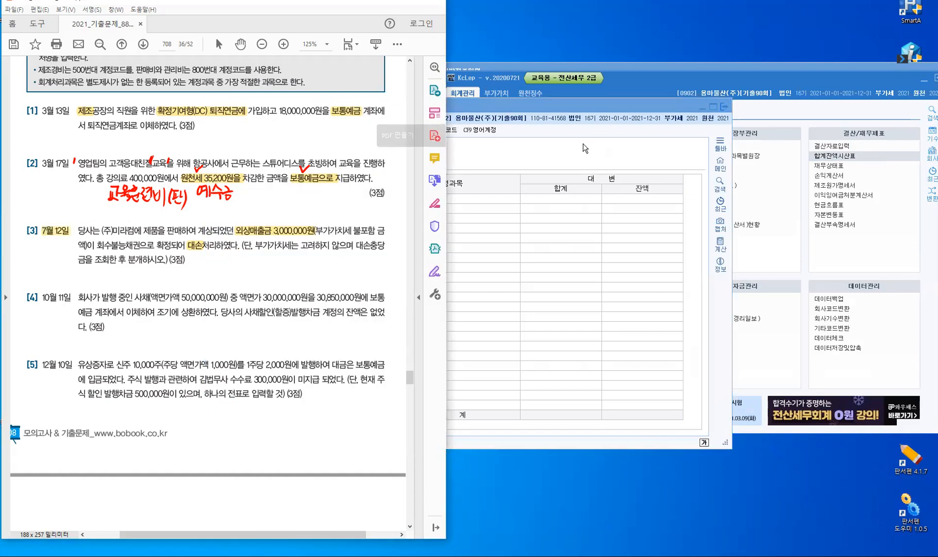
click(510, 183)
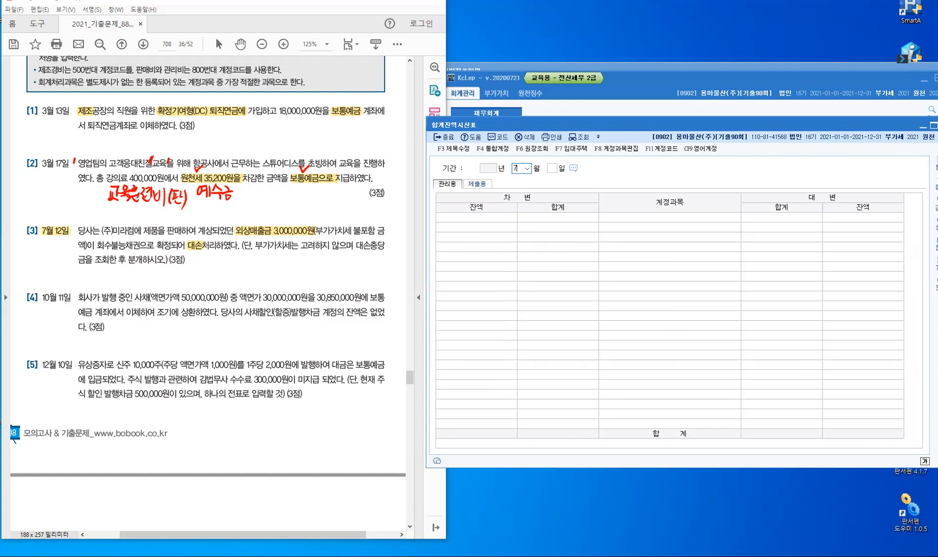
key(Return)
key(Return)
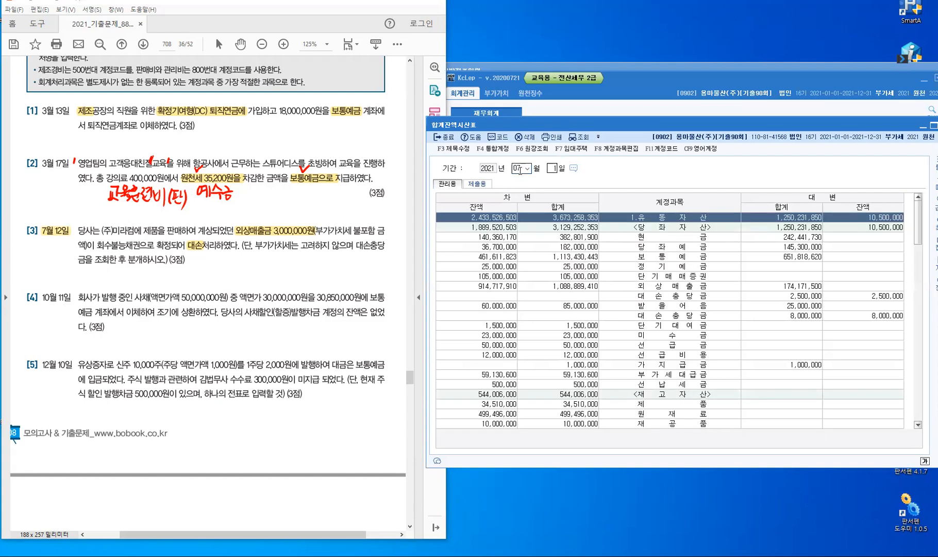
click(655, 288)
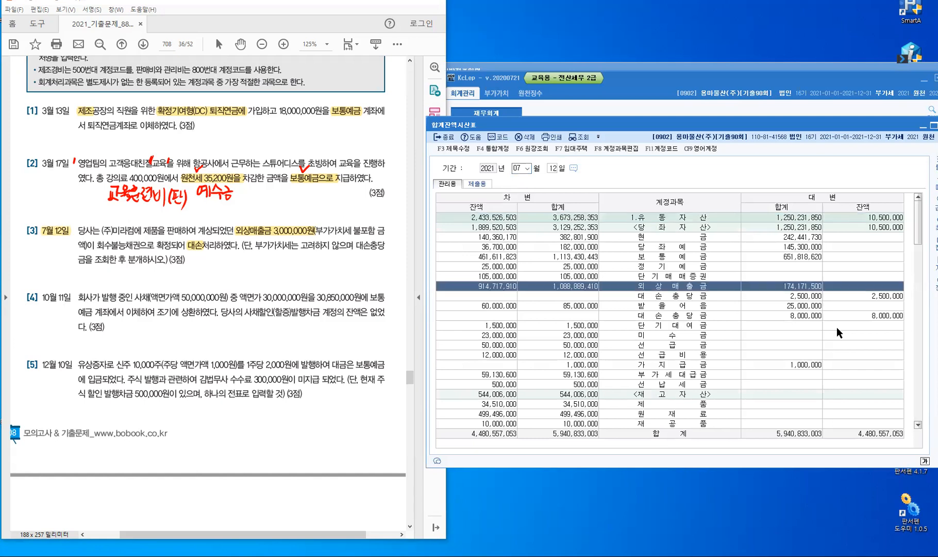
click(860, 299)
click(860, 305)
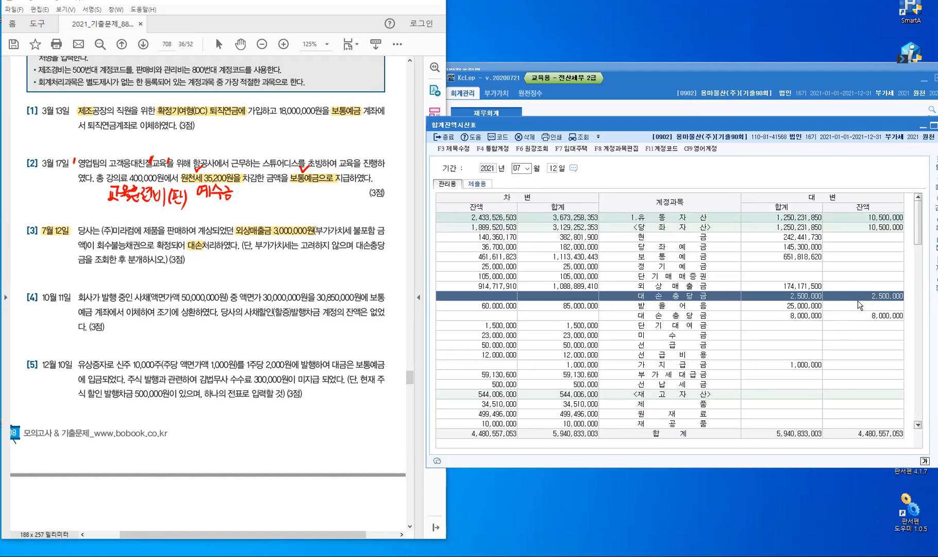
Draw a red arrow beside problem [3] and handwrite the 2,500,000 allowance
mouse_move(357, 218)
mouse_down()
mouse_move(371, 238)
mouse_move(375, 230)
mouse_up()
drag(337, 204, 353, 212)
drag(355, 203, 394, 210)
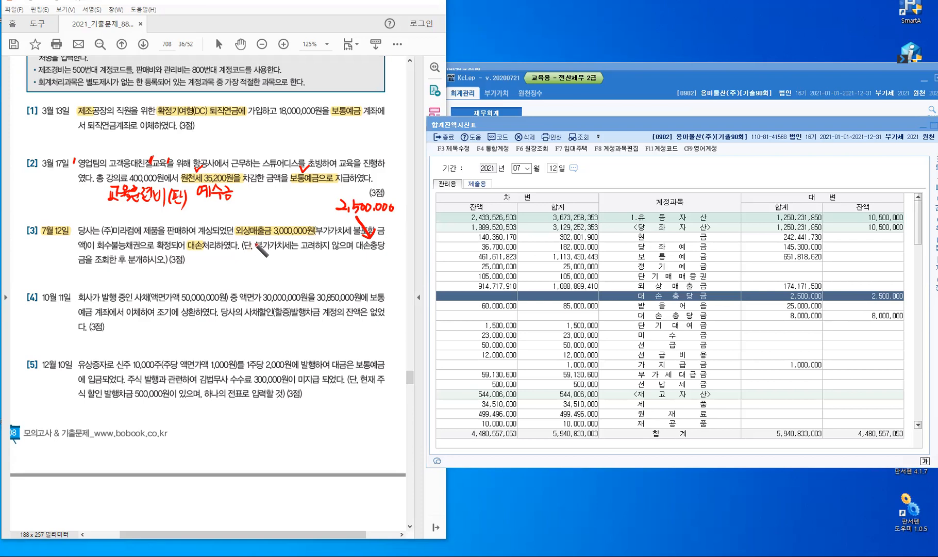
Exit pen mode and close the 합계잔액시산표 trial balance report
key(Escape)
click(448, 138)
click(448, 139)
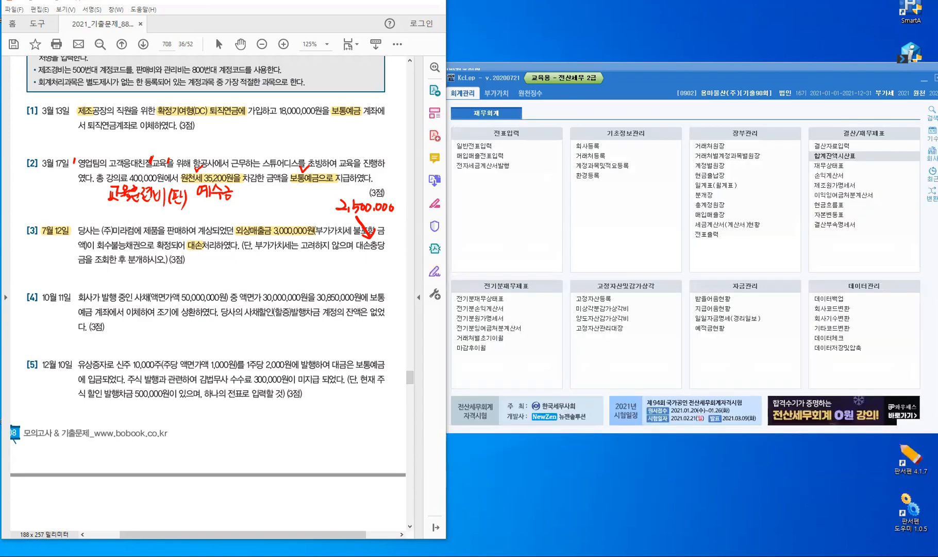
In 일반전표입력, credit 0108 외상매출금 3,000,000 to customer (주)미라컴 on July 12
click(474, 146)
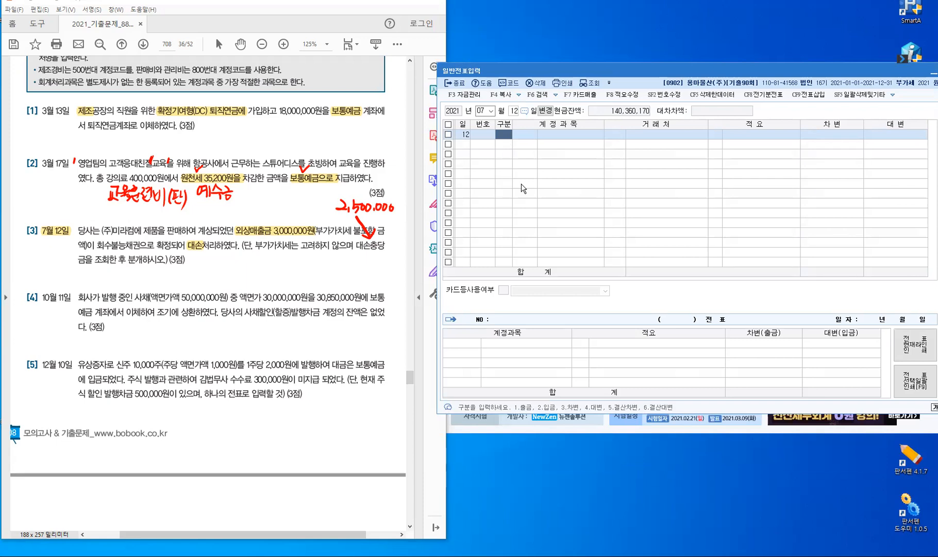
text(4)
key(Return)
text(108)
key(Return)
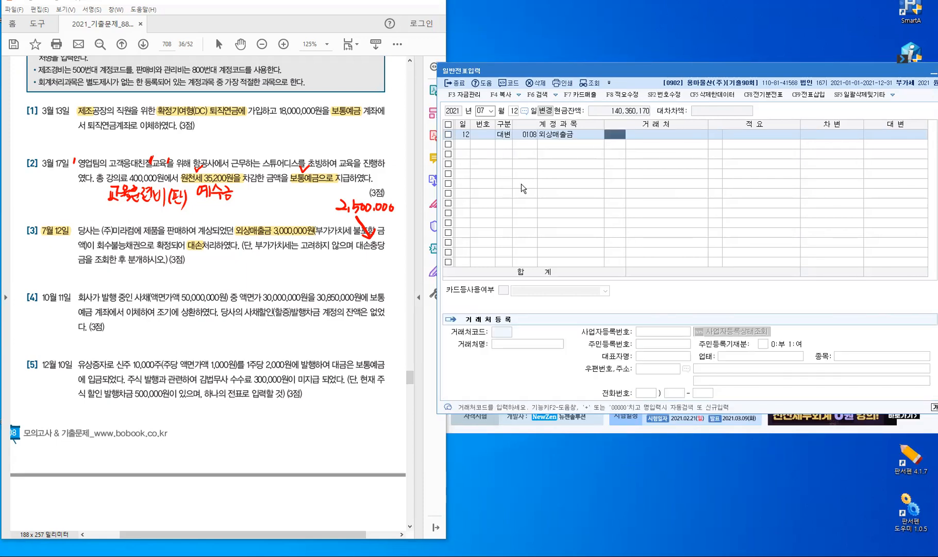
text(미람)
key(Return)
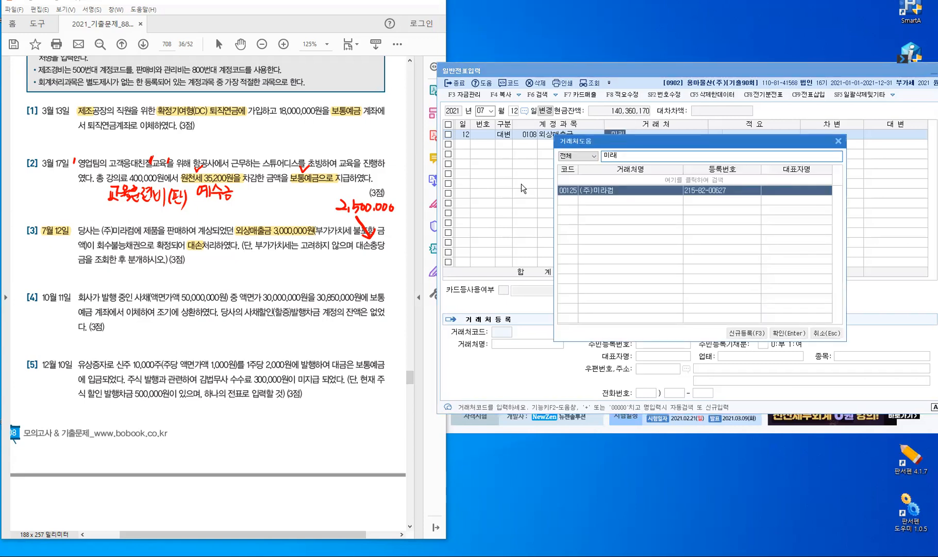
key(Return)
key(Return)
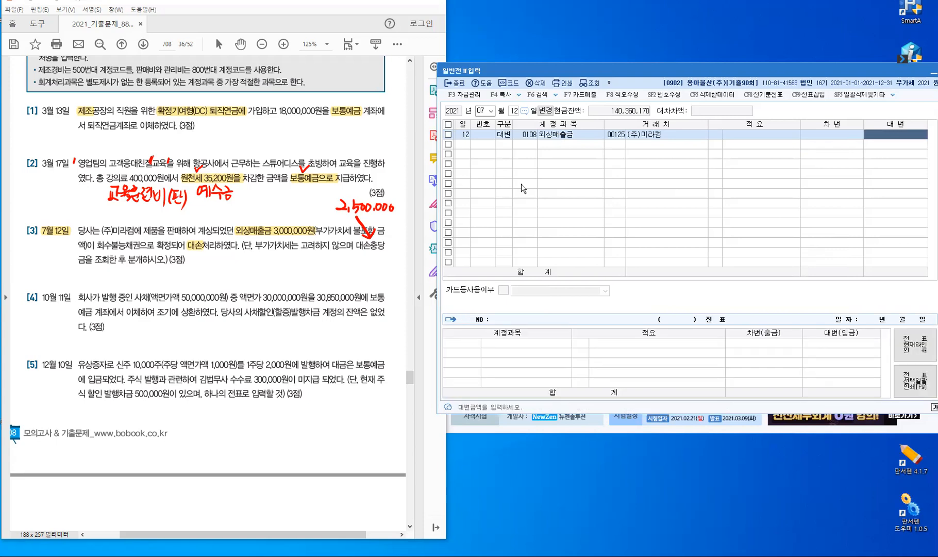
text(3)
text(++)
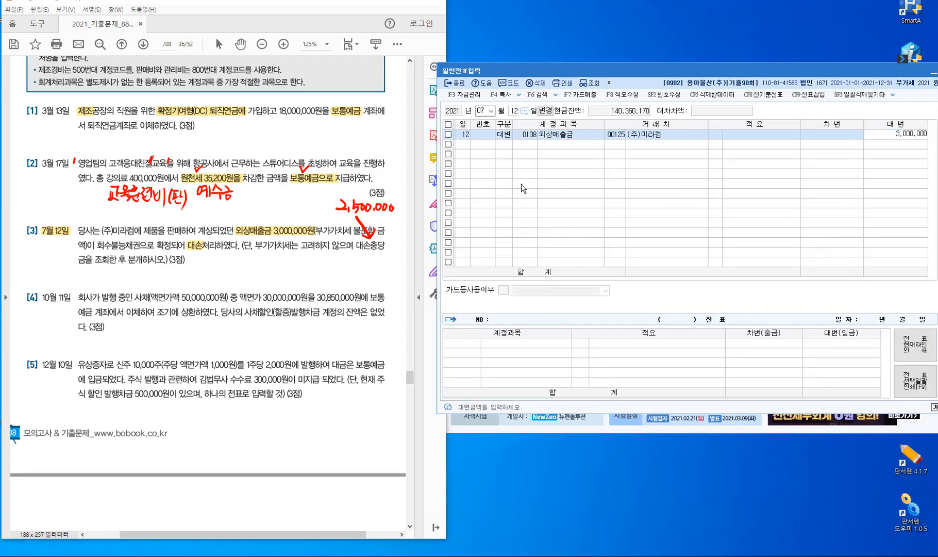
key(Return)
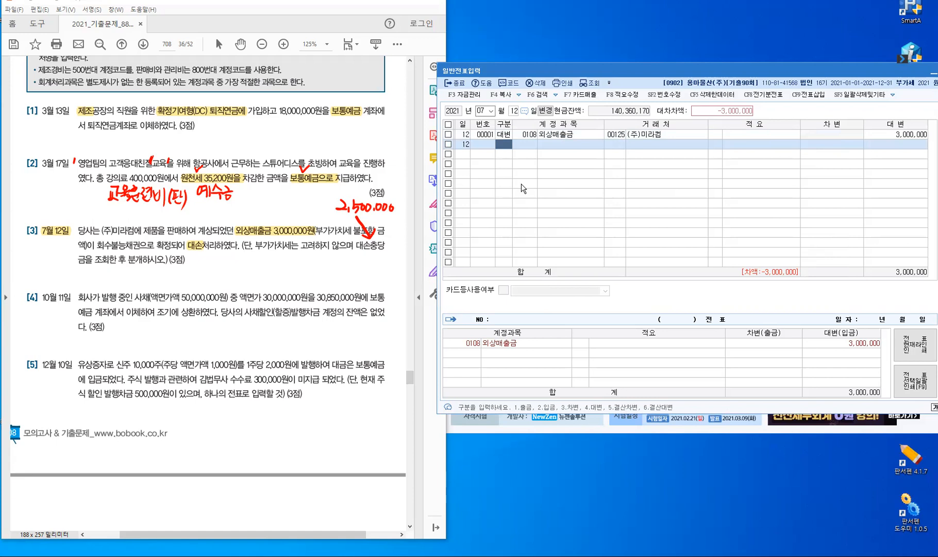
Add a debit line for 0109 대손충당금 of 2,500,000
text(3)
key(Return)
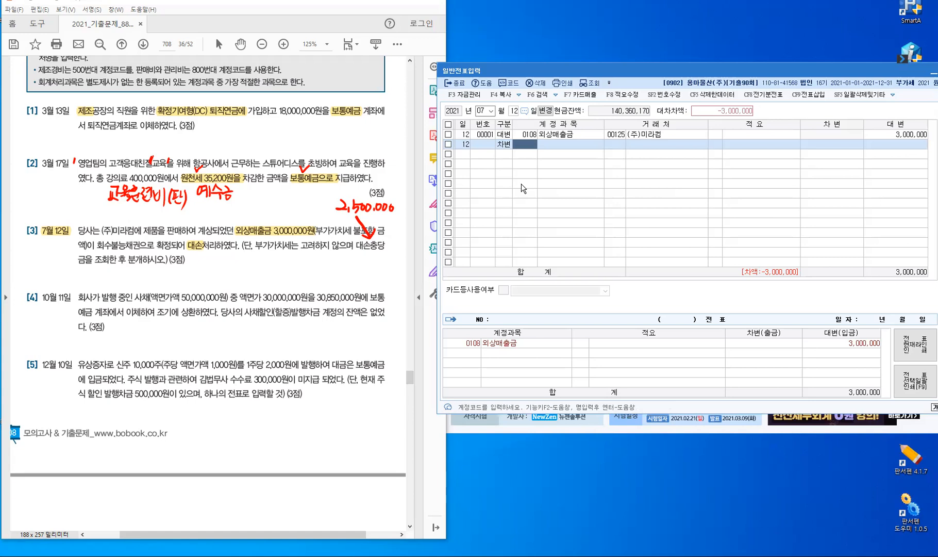
text(109)
key(Return)
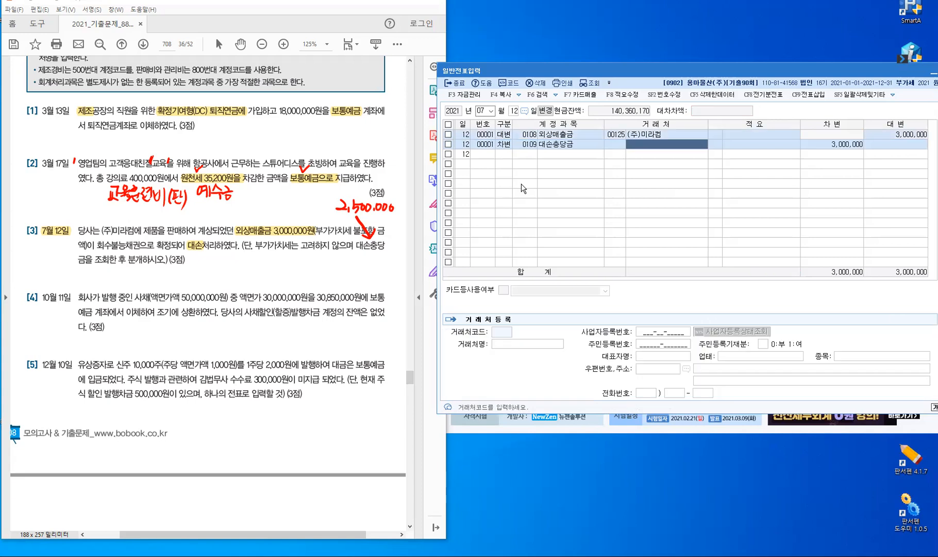
key(Return)
key(Return)
text(2)
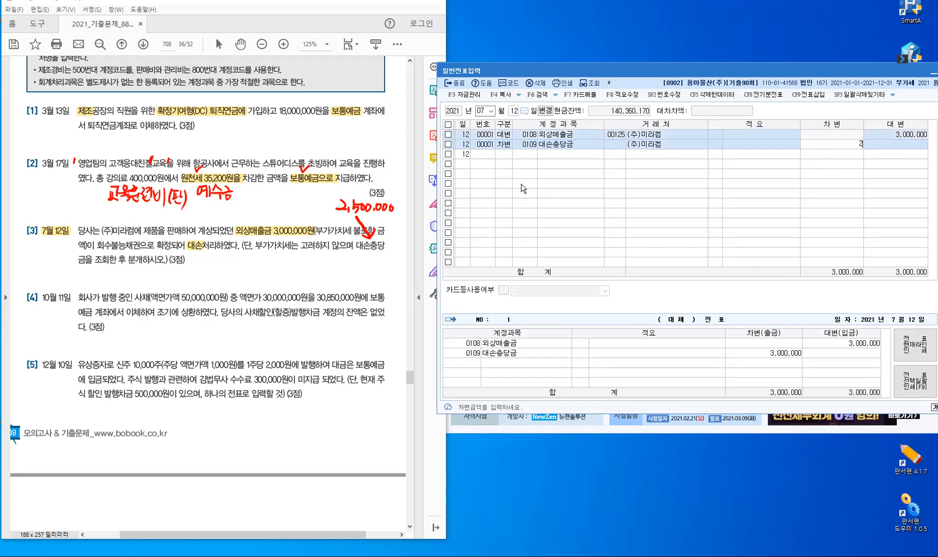
text(,500,000)
key(Return)
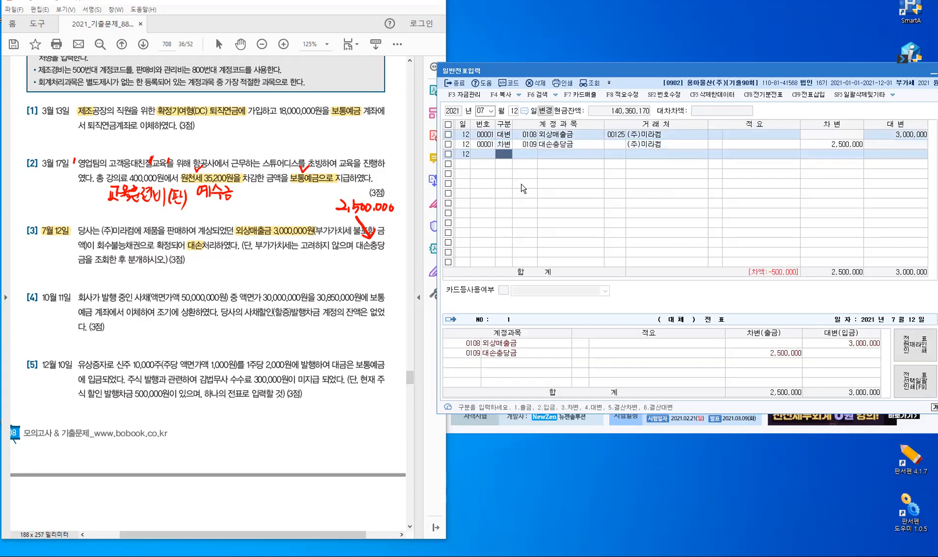
Add a debit line for 0835 대손상각비 of 500,000 to balance the voucher
text(3)
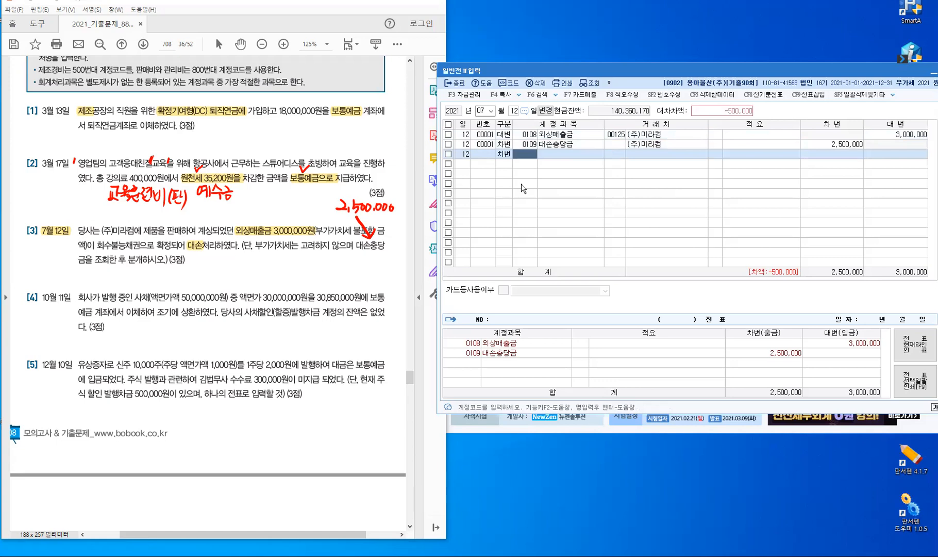
text(대)
text(손충)
key(Return)
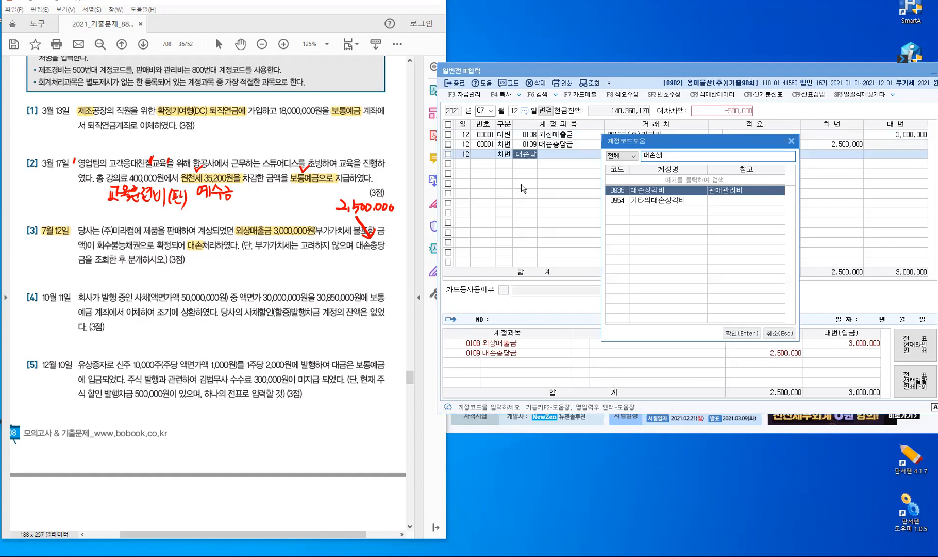
key(Return)
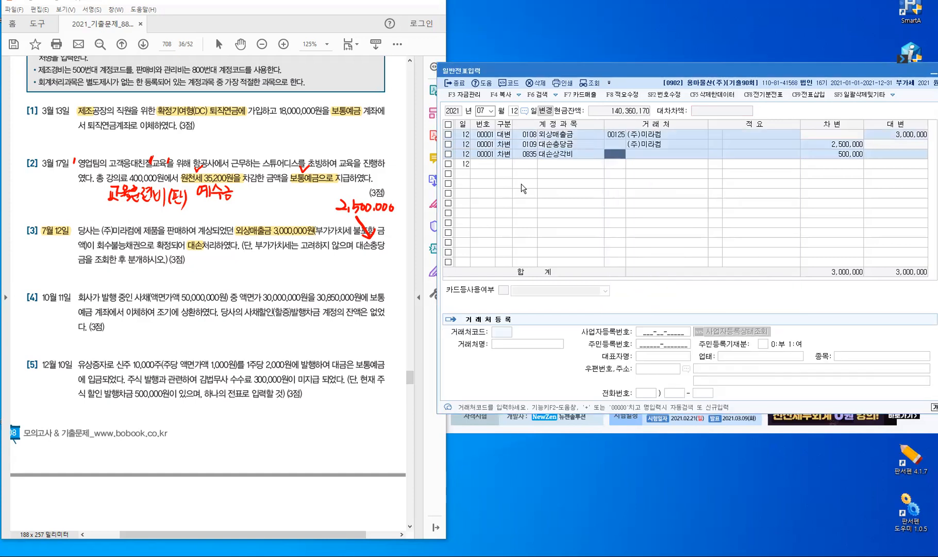
key(Return)
key(Return)
key(Return)
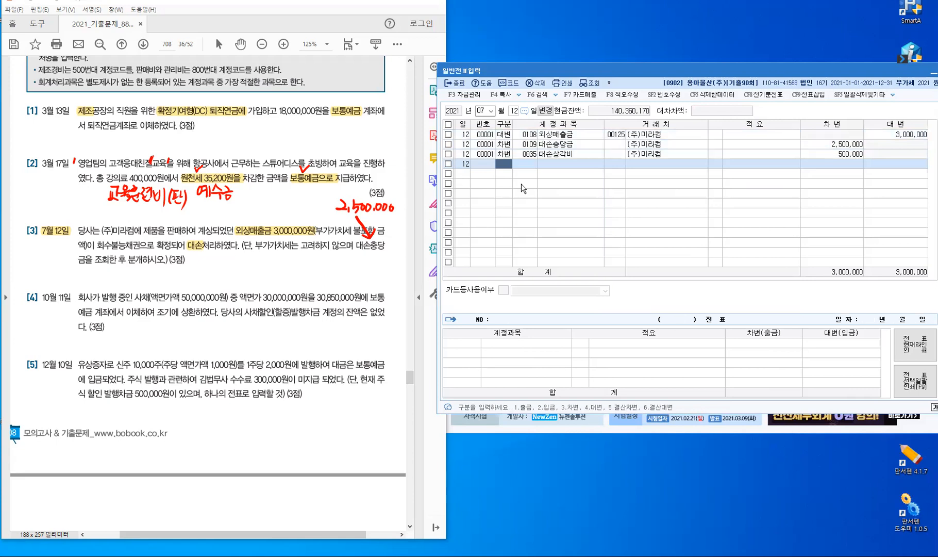
key(Up)
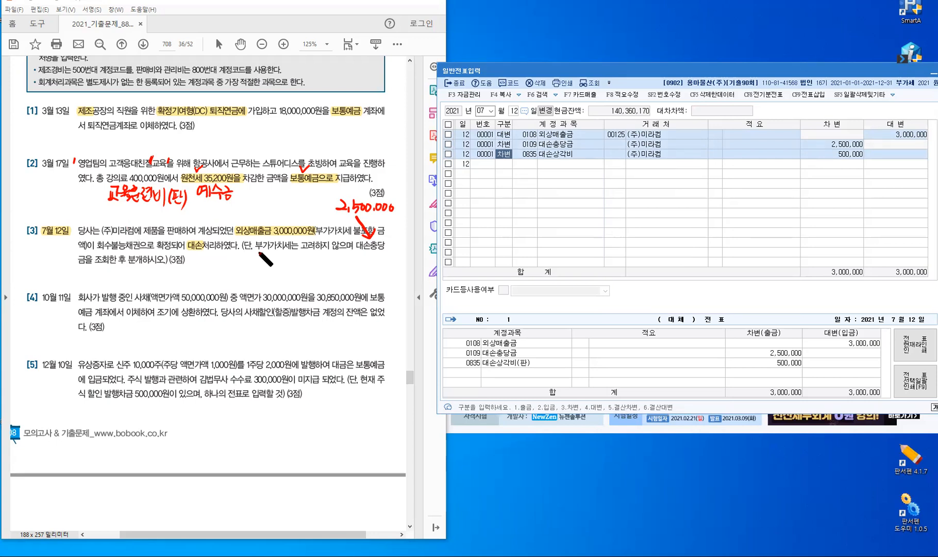
Wavy-underline 부가가치세 in problem [3] and begin handwriting 매출 over the voucher grid
drag(254, 251, 293, 249)
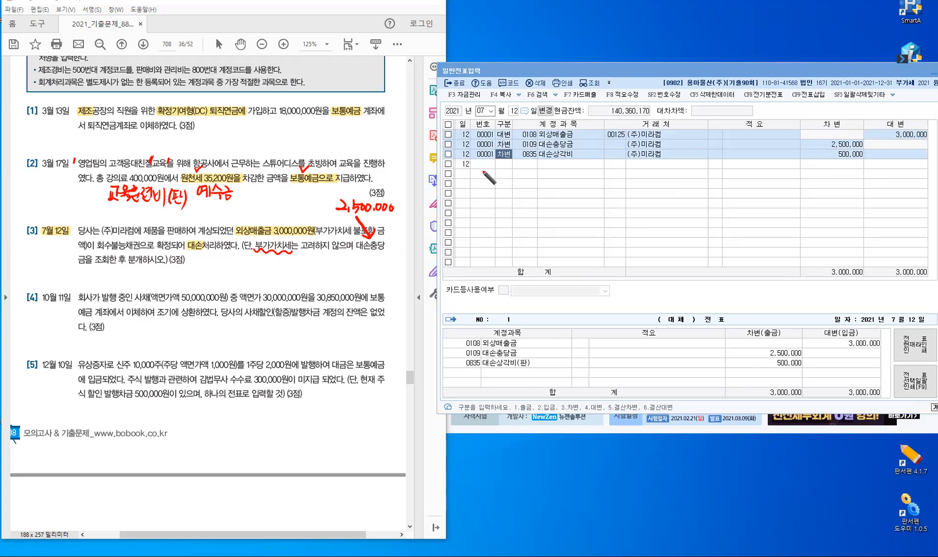
mouse_move(479, 173)
mouse_down()
mouse_move(504, 186)
mouse_move(526, 182)
mouse_up()
Handwrite the debit side of the sales note: (차) 외상매출금 110
click(513, 182)
drag(530, 177, 533, 181)
drag(536, 172, 535, 184)
drag(536, 177, 539, 177)
mouse_move(540, 170)
mouse_down()
mouse_move(541, 184)
mouse_move(560, 169)
mouse_move(565, 180)
mouse_up()
drag(567, 170, 567, 183)
drag(573, 172, 569, 179)
drag(573, 175, 576, 178)
drag(578, 169, 581, 174)
drag(576, 179, 591, 181)
drag(592, 177, 594, 176)
mouse_move(595, 170)
mouse_down()
mouse_move(595, 182)
mouse_move(604, 172)
mouse_up()
drag(599, 175, 610, 177)
drag(605, 178, 612, 184)
drag(608, 172, 619, 175)
mouse_move(608, 179)
mouse_down()
mouse_move(621, 177)
mouse_move(621, 186)
mouse_move(713, 183)
mouse_up()
click(700, 175)
Handwrite the credit side: (대) 제·매 100 with 부·예 10 below it
mouse_move(716, 170)
mouse_down()
mouse_move(716, 185)
mouse_move(734, 172)
mouse_move(726, 182)
mouse_up()
drag(730, 177, 735, 181)
drag(735, 177, 739, 177)
drag(739, 173, 740, 182)
mouse_move(744, 171)
mouse_down()
mouse_move(744, 184)
mouse_move(761, 177)
mouse_up()
click(748, 176)
drag(755, 177, 760, 177)
drag(764, 171, 766, 176)
mouse_move(767, 168)
mouse_down()
mouse_move(767, 184)
mouse_move(793, 182)
mouse_up()
drag(800, 172, 807, 172)
click(734, 189)
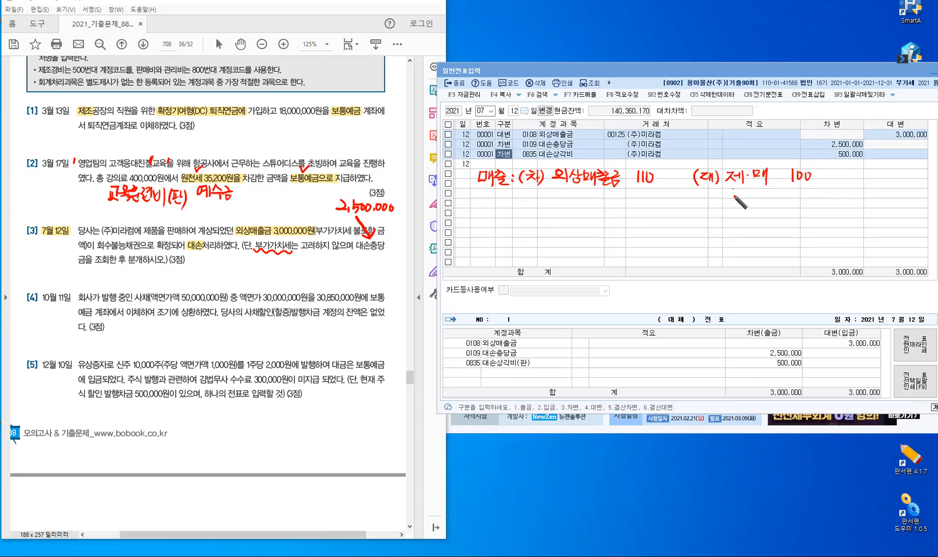
drag(732, 190, 733, 198)
drag(739, 189, 739, 198)
drag(728, 201, 742, 199)
drag(736, 200, 759, 195)
click(751, 198)
drag(766, 194, 766, 203)
mouse_move(770, 193)
mouse_down()
mouse_move(770, 208)
mouse_move(795, 204)
mouse_up()
drag(806, 192, 804, 192)
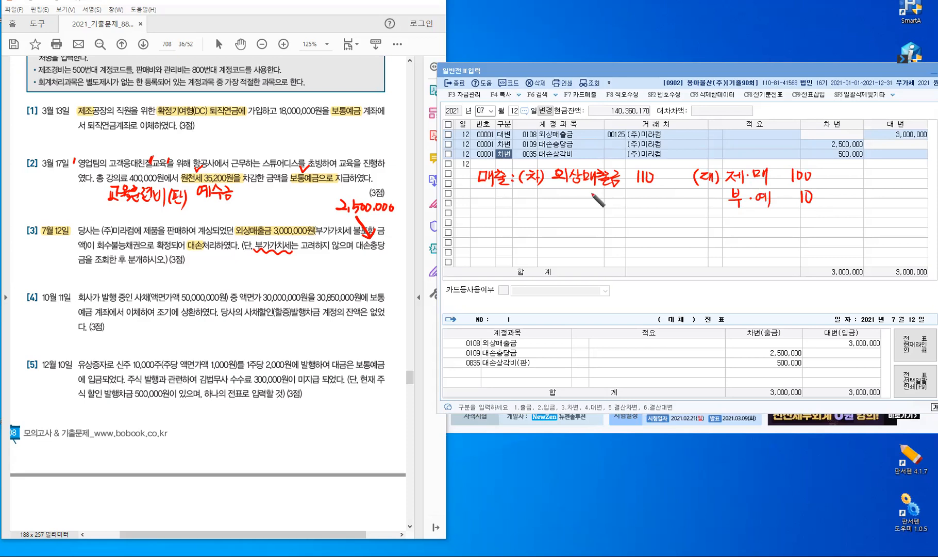
Draw an arrow down from 외상매출금 and write 대손확정 beneath it
mouse_move(580, 194)
mouse_down()
mouse_move(578, 219)
mouse_move(585, 214)
mouse_up()
drag(552, 228, 561, 226)
drag(553, 229, 563, 237)
drag(563, 232, 567, 231)
drag(568, 226, 568, 242)
drag(576, 226, 571, 233)
drag(576, 229, 582, 231)
mouse_move(571, 235)
mouse_down()
mouse_move(584, 234)
mouse_move(583, 242)
mouse_move(599, 231)
mouse_up()
drag(593, 233, 605, 238)
mouse_move(605, 233)
mouse_down()
mouse_move(601, 243)
mouse_move(616, 230)
mouse_move(611, 236)
mouse_up()
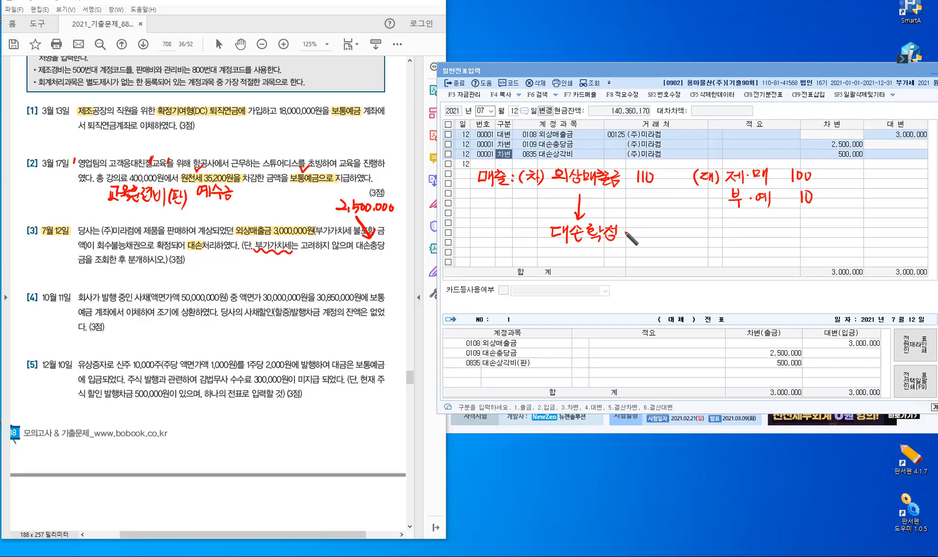
Extend the note to read 대손확정 – 대손세액공제
mouse_move(624, 231)
mouse_down()
mouse_move(653, 228)
mouse_move(653, 238)
mouse_up()
drag(658, 227, 659, 235)
drag(664, 231, 672, 237)
drag(675, 232, 683, 232)
mouse_move(684, 227)
mouse_down()
mouse_move(684, 239)
mouse_move(692, 232)
mouse_up()
drag(698, 228, 701, 238)
drag(691, 241, 713, 236)
mouse_move(703, 240)
mouse_down()
mouse_move(718, 239)
mouse_move(711, 237)
mouse_up()
drag(715, 226, 722, 227)
drag(720, 227, 714, 240)
drag(719, 233, 723, 239)
drag(722, 233, 725, 233)
drag(726, 228, 726, 242)
drag(731, 225, 731, 247)
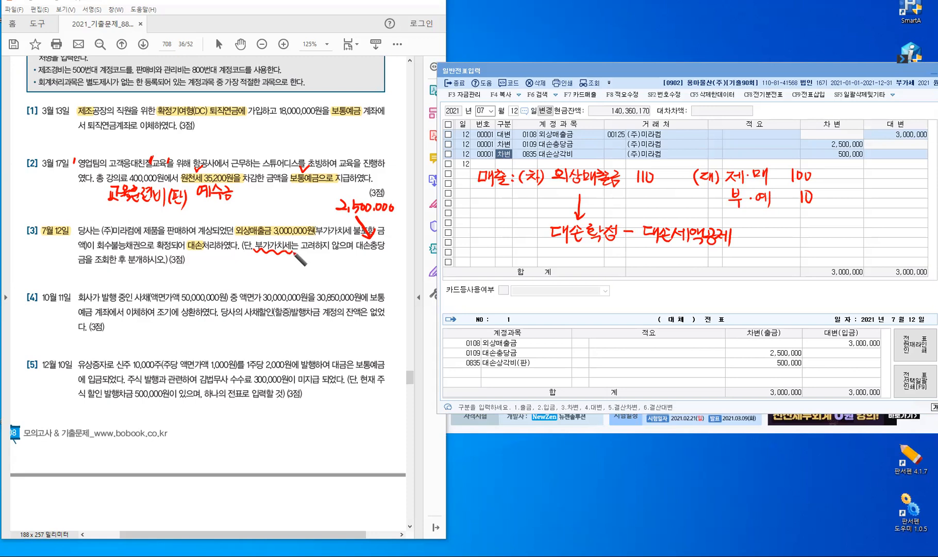
Circle 않으, mark 3,000,000원, and write 2기확정신고시 대손세액공제 under problem [3]
drag(349, 241, 345, 251)
mouse_move(294, 224)
mouse_down()
mouse_move(315, 212)
mouse_move(336, 220)
mouse_up()
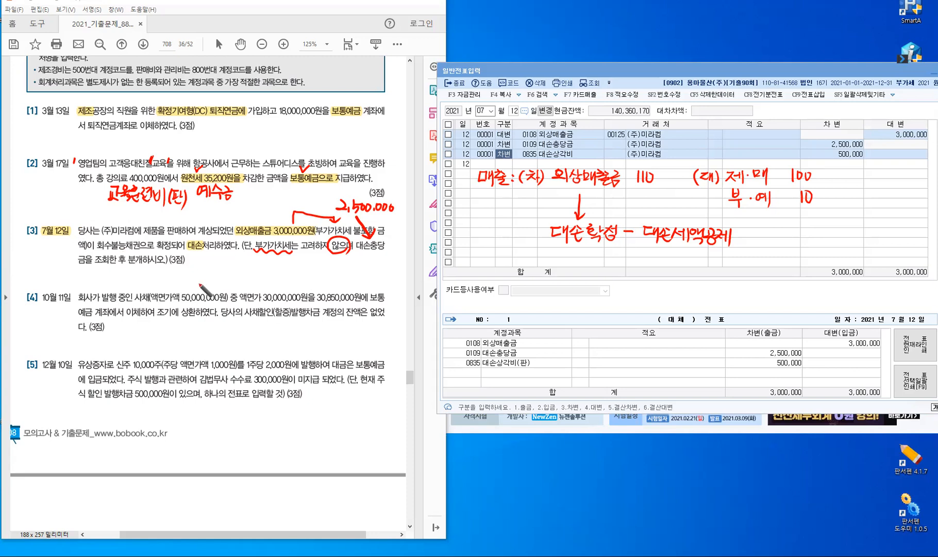
mouse_move(206, 258)
mouse_down()
mouse_move(220, 266)
mouse_move(235, 258)
mouse_move(259, 272)
mouse_move(265, 263)
mouse_move(276, 272)
mouse_move(345, 263)
mouse_move(351, 273)
mouse_move(361, 261)
mouse_move(368, 272)
mouse_move(358, 272)
mouse_up()
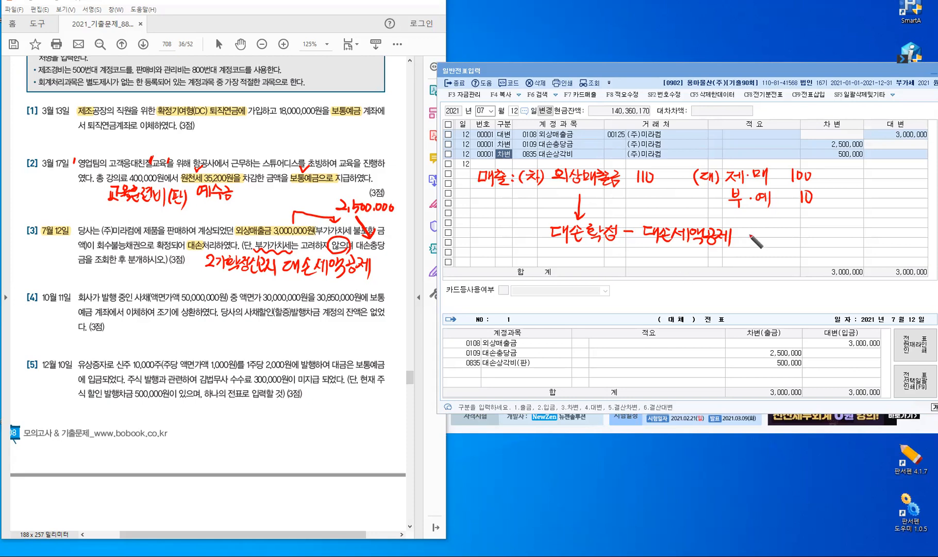
Handwrite the VAT credit calculation 110 × 10/110 = 10 after 대손세액공제
drag(749, 229, 757, 239)
drag(763, 230, 780, 239)
mouse_move(780, 232)
mouse_down()
mouse_move(773, 239)
mouse_move(794, 248)
mouse_move(811, 235)
mouse_up()
drag(800, 223, 801, 231)
drag(801, 239, 801, 247)
mouse_move(808, 239)
mouse_down()
mouse_move(805, 226)
mouse_move(827, 229)
mouse_up()
drag(815, 238, 827, 236)
mouse_move(832, 228)
mouse_down()
mouse_move(832, 239)
mouse_move(840, 229)
mouse_up()
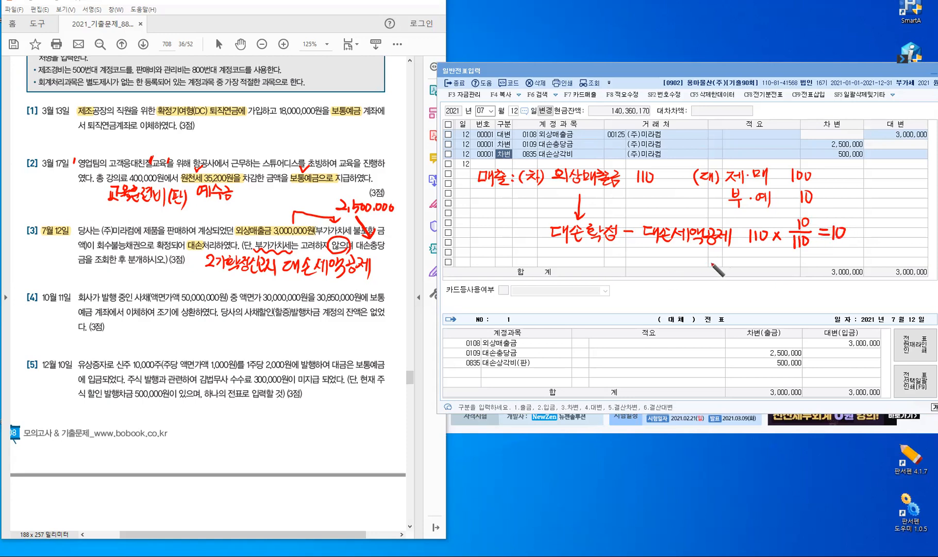
Write the credit line (대) 외상 110 below the calculation
drag(707, 262, 703, 280)
drag(709, 266, 717, 278)
mouse_move(720, 261)
mouse_down()
mouse_move(721, 280)
mouse_move(745, 273)
mouse_up()
drag(741, 275, 758, 279)
mouse_move(766, 263)
mouse_down()
mouse_move(762, 274)
mouse_move(771, 275)
mouse_up()
mouse_move(768, 275)
mouse_down()
mouse_move(800, 277)
mouse_move(808, 265)
mouse_up()
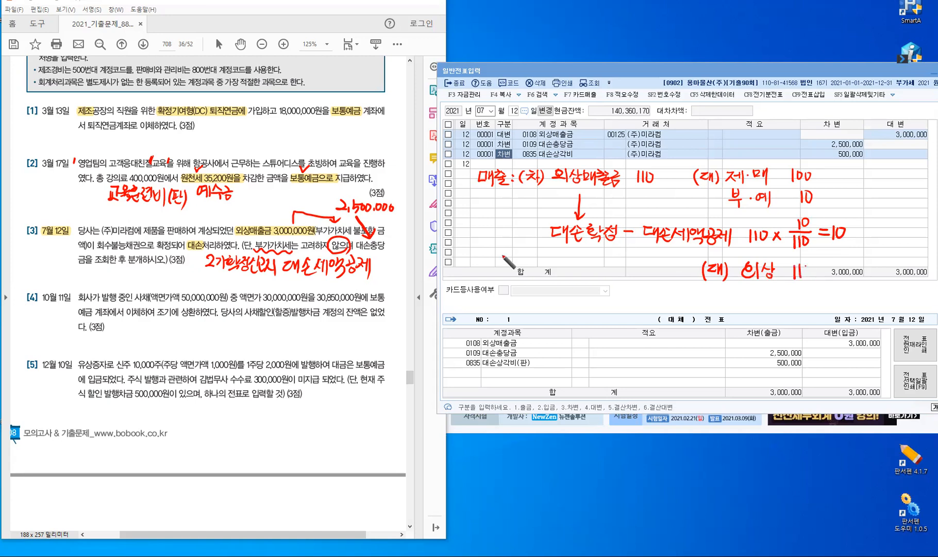
Write the debit line (차) 부·예 10 on the left
mouse_move(524, 264)
mouse_down()
mouse_move(521, 280)
mouse_move(543, 278)
mouse_up()
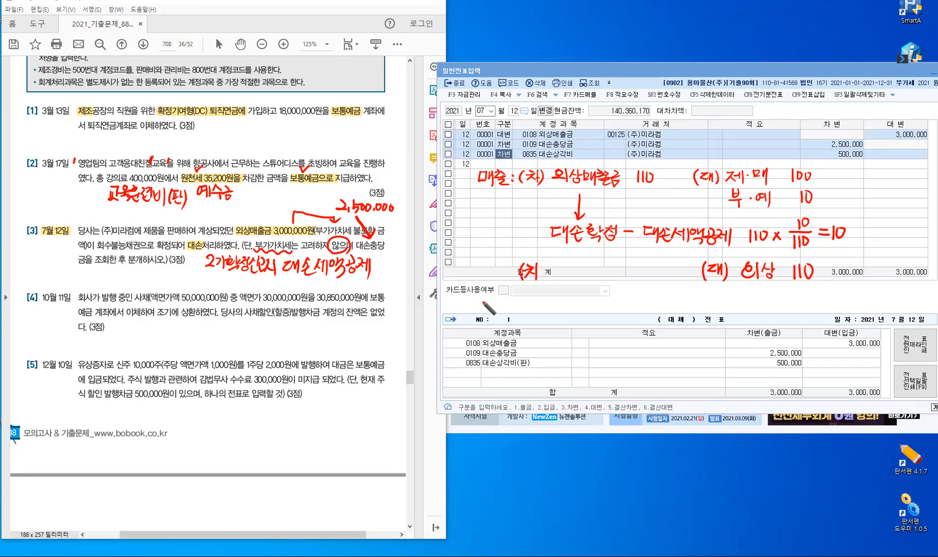
drag(557, 263, 558, 273)
drag(566, 263, 566, 268)
drag(557, 273, 570, 274)
drag(563, 275, 587, 269)
click(573, 273)
drag(581, 274, 586, 279)
drag(592, 265, 592, 282)
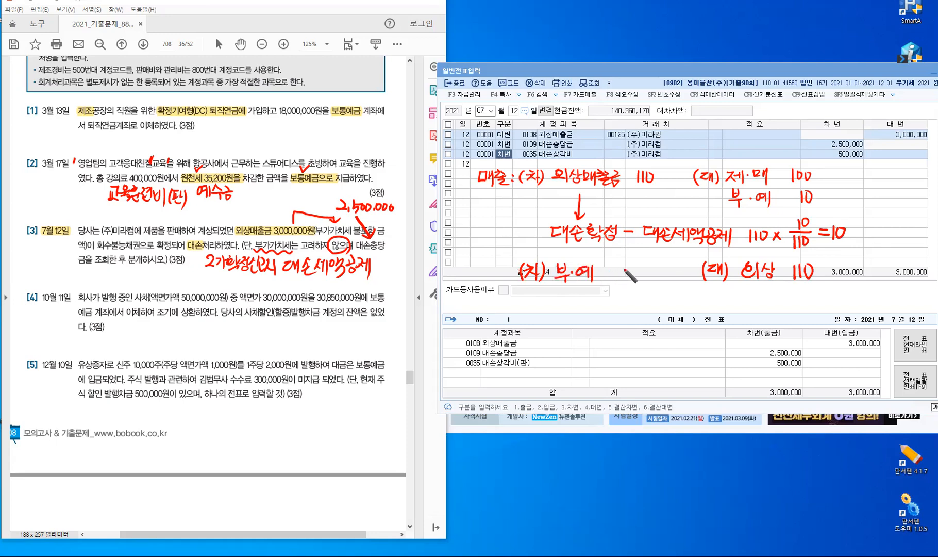
drag(622, 267, 622, 281)
drag(632, 269, 631, 269)
Write 대·충 xxx below 부·예
drag(558, 295, 568, 306)
drag(570, 295, 571, 306)
drag(570, 300, 575, 300)
click(582, 298)
mouse_move(574, 293)
mouse_down()
mouse_move(575, 310)
mouse_move(586, 300)
mouse_up()
click(590, 291)
drag(591, 296, 596, 299)
drag(585, 301, 600, 300)
drag(593, 300, 620, 306)
click(624, 296)
drag(620, 297, 626, 304)
drag(634, 298, 629, 306)
drag(628, 300, 634, 306)
drag(643, 299, 644, 306)
Write 대·상 xxx below it and bracket both lines as totalling 100
drag(555, 317, 565, 315)
drag(556, 317, 569, 326)
drag(569, 322, 574, 322)
mouse_move(575, 314)
mouse_down()
mouse_move(576, 331)
mouse_move(590, 324)
mouse_up()
click(584, 320)
drag(593, 319, 597, 323)
drag(600, 313, 599, 324)
drag(600, 318, 604, 318)
drag(597, 324, 622, 325)
drag(622, 318, 632, 325)
drag(632, 318, 638, 324)
drag(648, 318, 642, 326)
mouse_move(642, 319)
mouse_down()
mouse_move(648, 324)
mouse_move(674, 300)
mouse_move(669, 317)
mouse_move(686, 313)
mouse_up()
click(700, 308)
drag(694, 305, 702, 308)
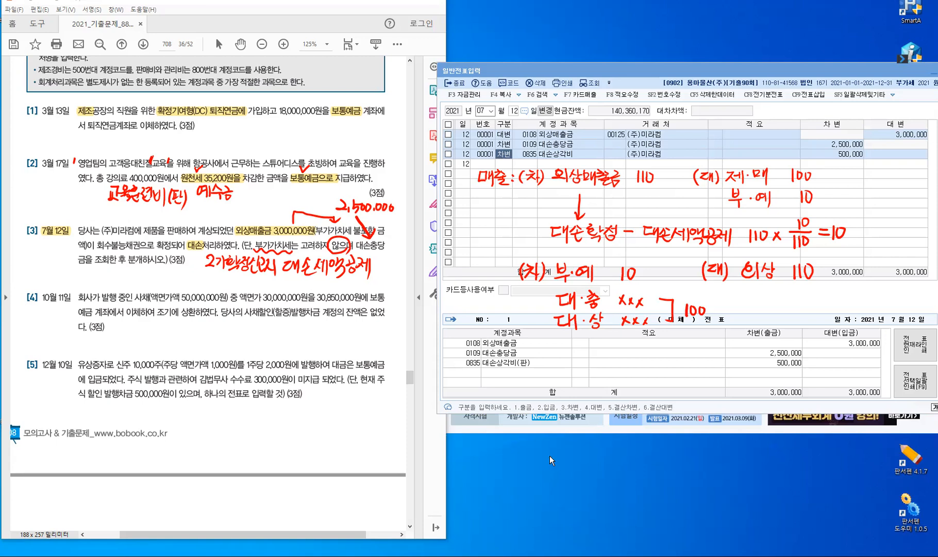
Erase the handwritten notes and scroll the problem sheet down
key(Escape)
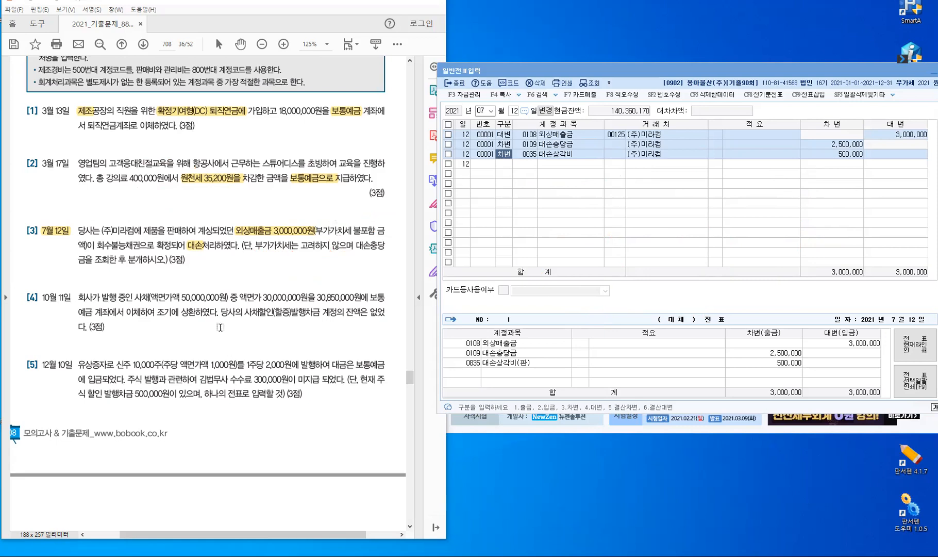
click(221, 327)
scroll(220, 326, down, 3)
scroll(220, 325, down, 1)
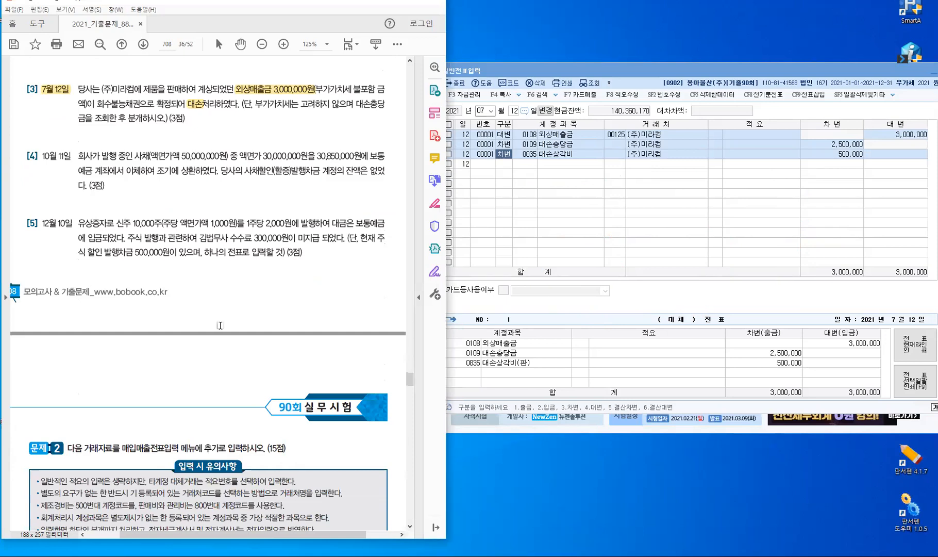
Change the general voucher date to October 11, 2021
click(503, 165)
key(Escape)
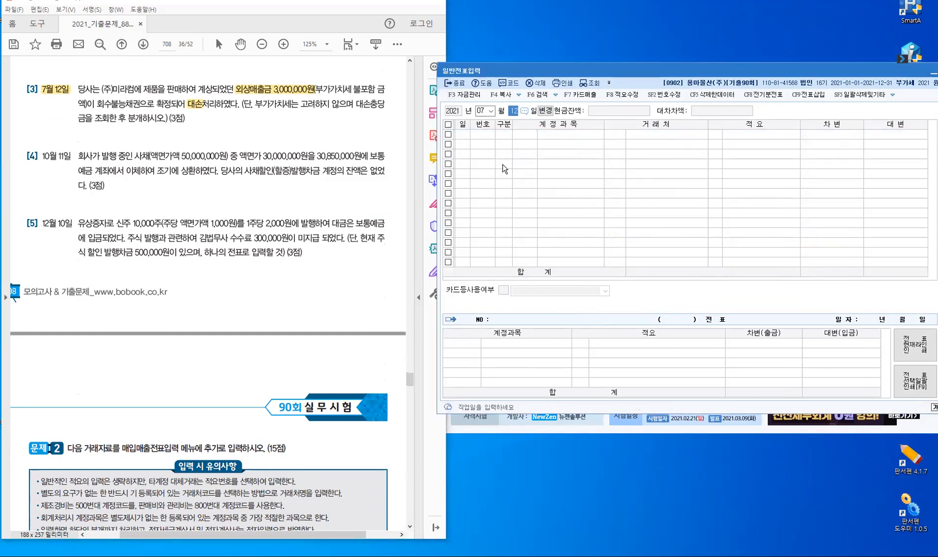
key(shift+Tab)
text(10)
key(Return)
text(11)
key(Return)
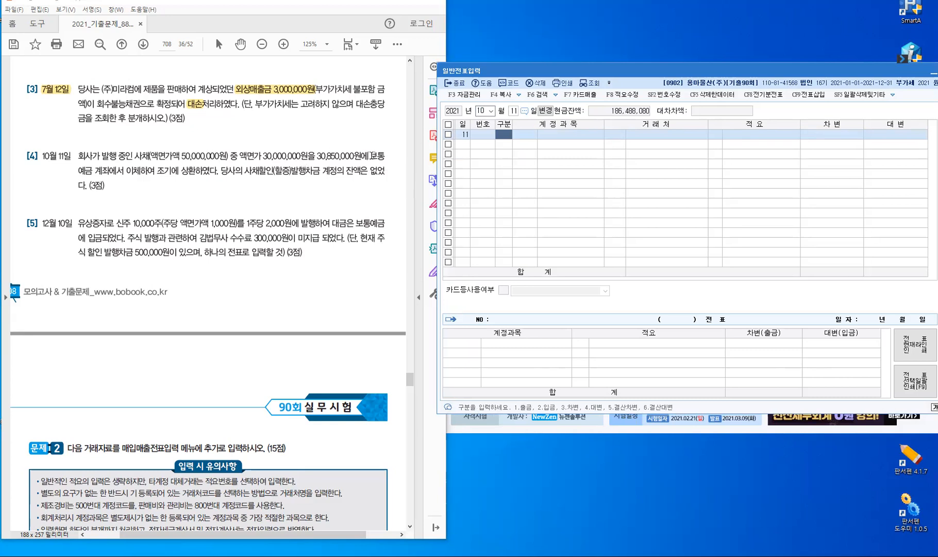
Highlight 조기에 상환하였다, 사채할인(할증)발행차금 and 잔액 in problem [4]
click(91, 175)
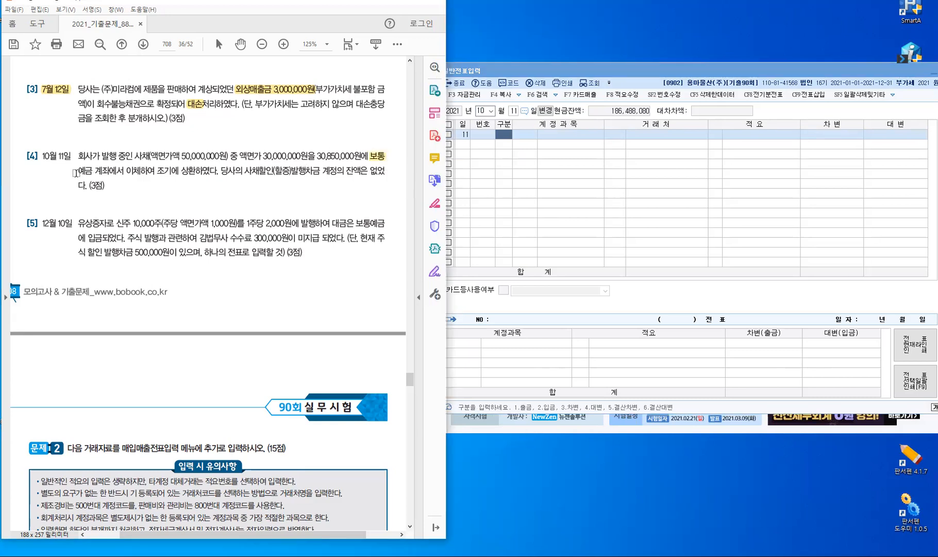
double_click(88, 172)
click(225, 197)
double_click(188, 168)
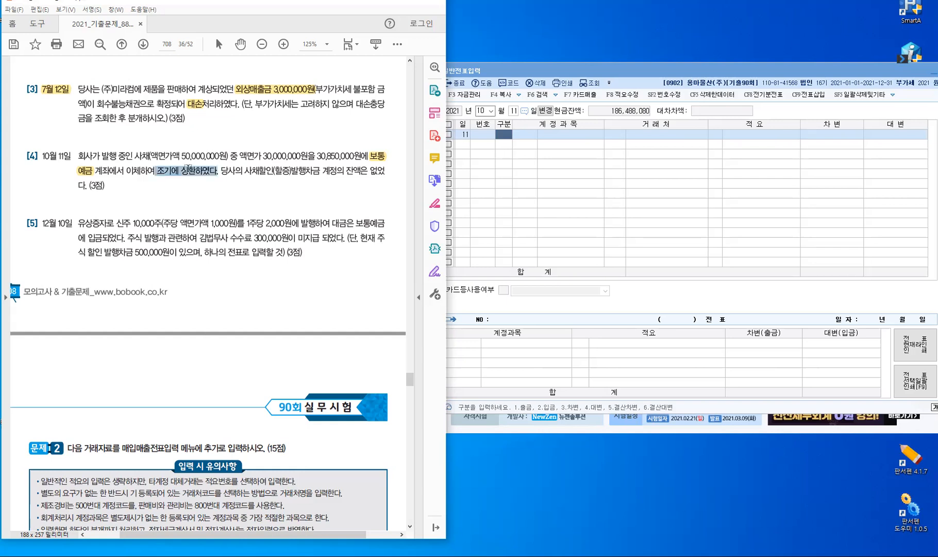
right_click(188, 168)
click(229, 221)
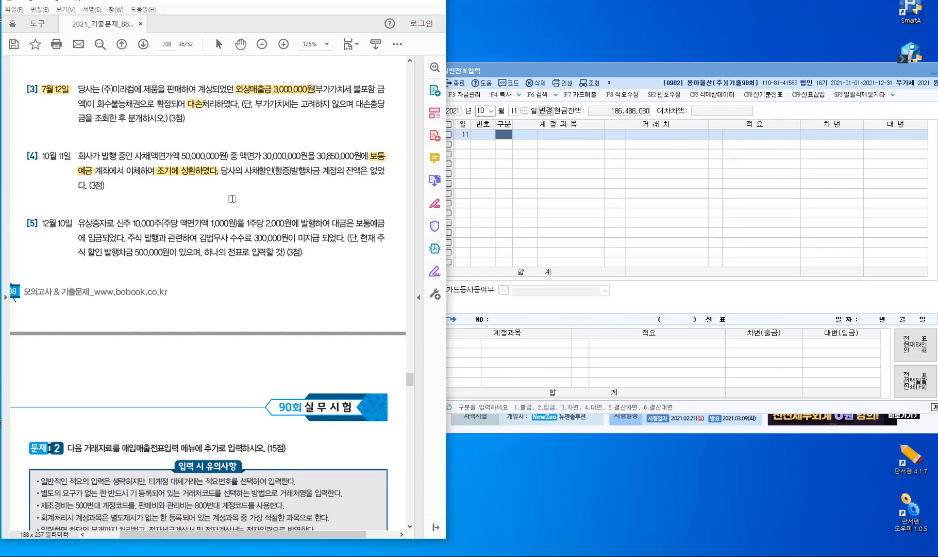
double_click(274, 169)
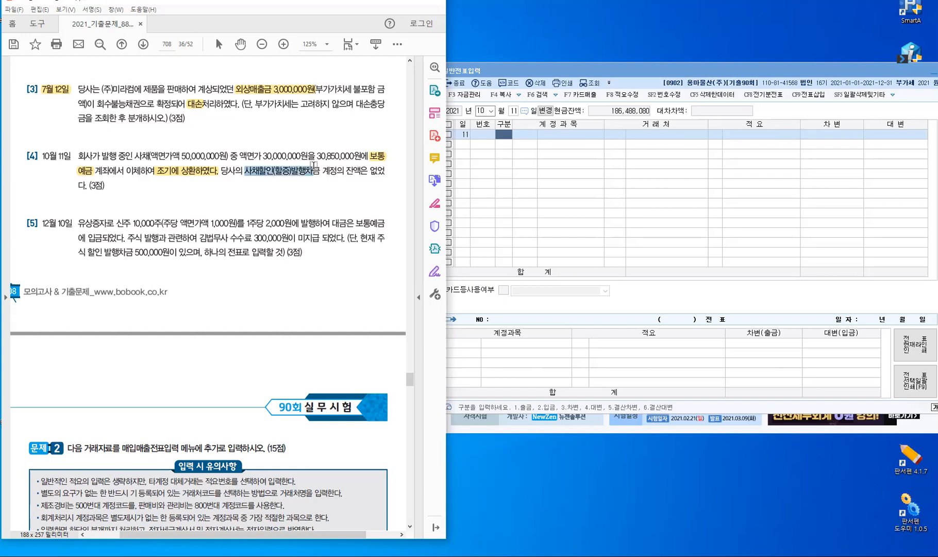
click(334, 205)
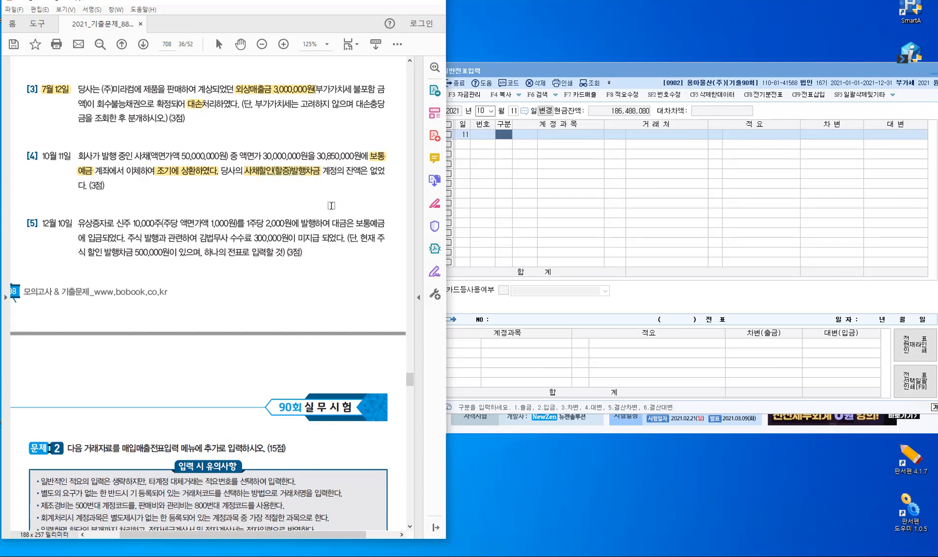
drag(347, 171, 361, 170)
Bracket the 30,000,000 and 30,850,000 amounts and write 850,000 (손실) above them
mouse_move(283, 148)
mouse_down()
mouse_move(284, 135)
mouse_move(321, 136)
mouse_move(331, 148)
mouse_up()
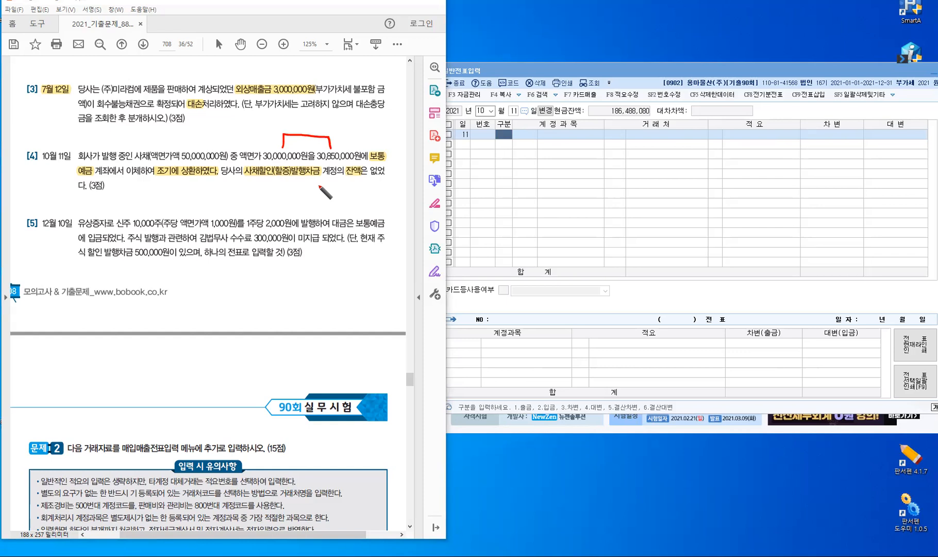
click(298, 117)
drag(302, 119, 303, 119)
mouse_move(307, 119)
mouse_down()
mouse_move(306, 129)
mouse_move(340, 122)
mouse_up()
click(321, 126)
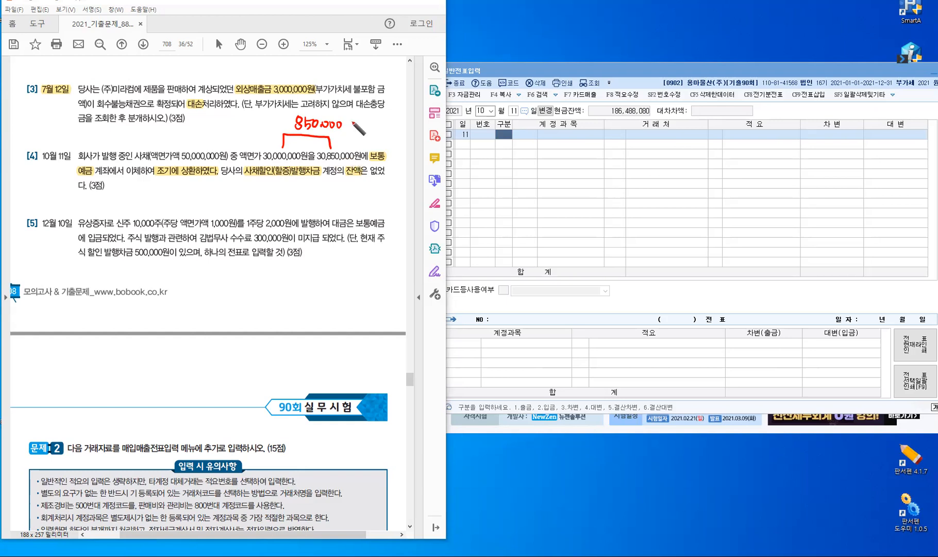
mouse_move(350, 120)
mouse_down()
mouse_move(348, 132)
mouse_move(364, 128)
mouse_up()
mouse_move(356, 129)
mouse_down()
mouse_move(371, 126)
mouse_move(373, 135)
mouse_up()
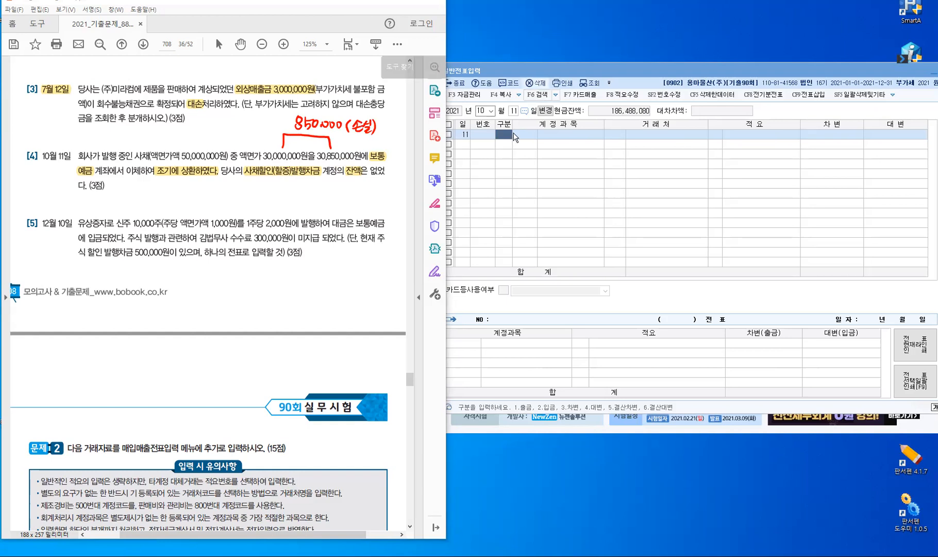
Enter row 1 as a credit to 0103 보통예금 for 30,850,000
click(507, 133)
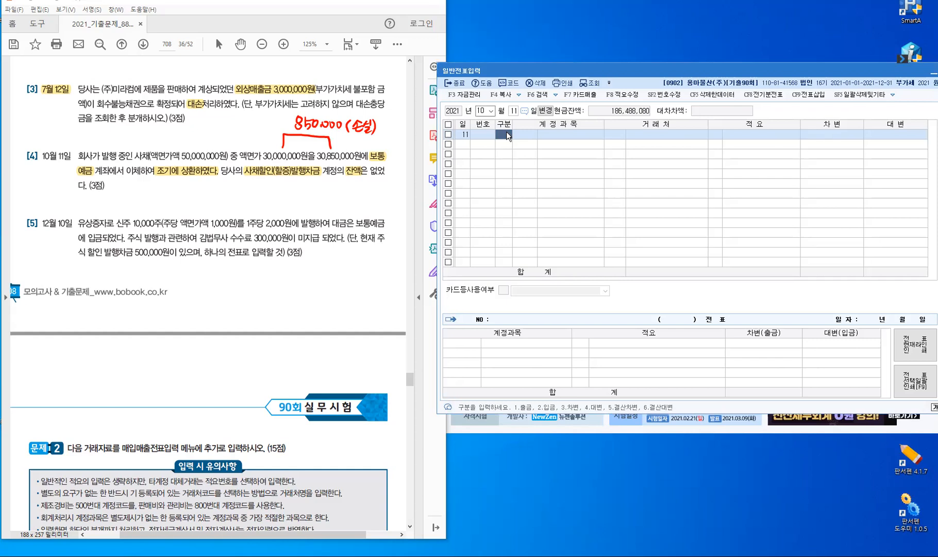
key(Return)
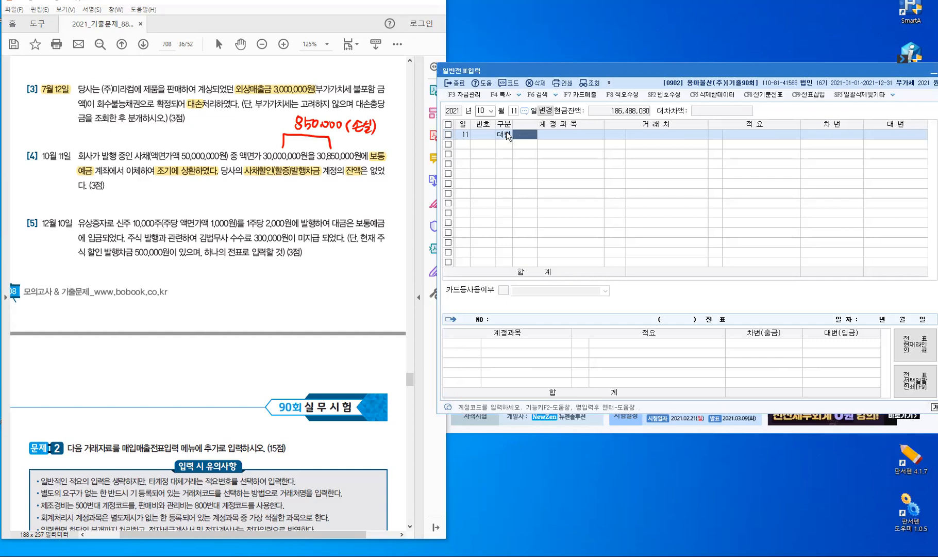
text(103)
key(Return)
key(Return)
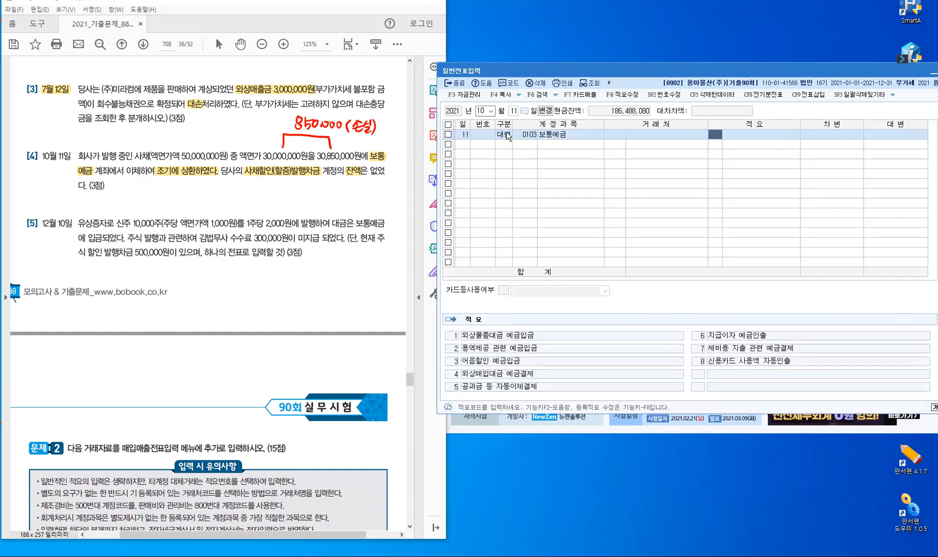
key(Return)
text(3)
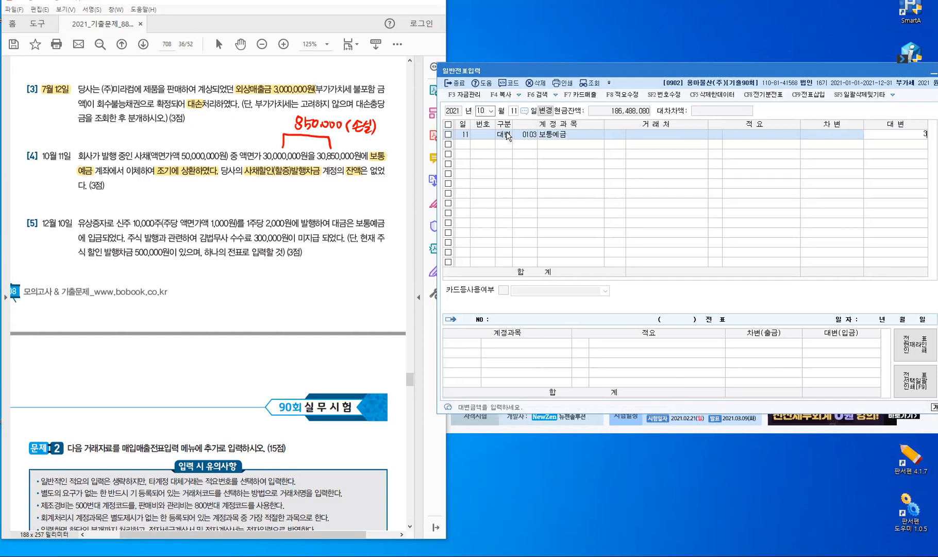
text(0855)
text(000)
key(Return)
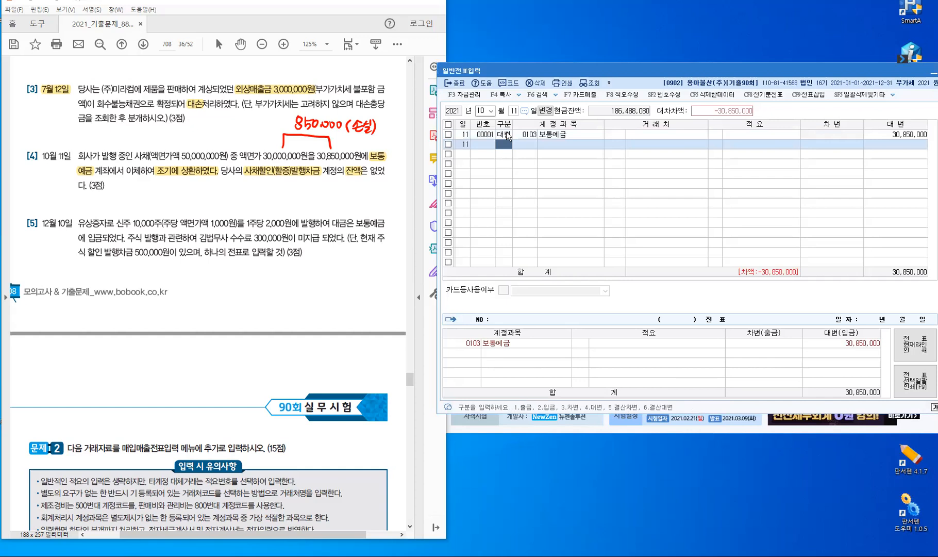
Add row 2 debiting 0291 사채 for 30,000,000
text(3)
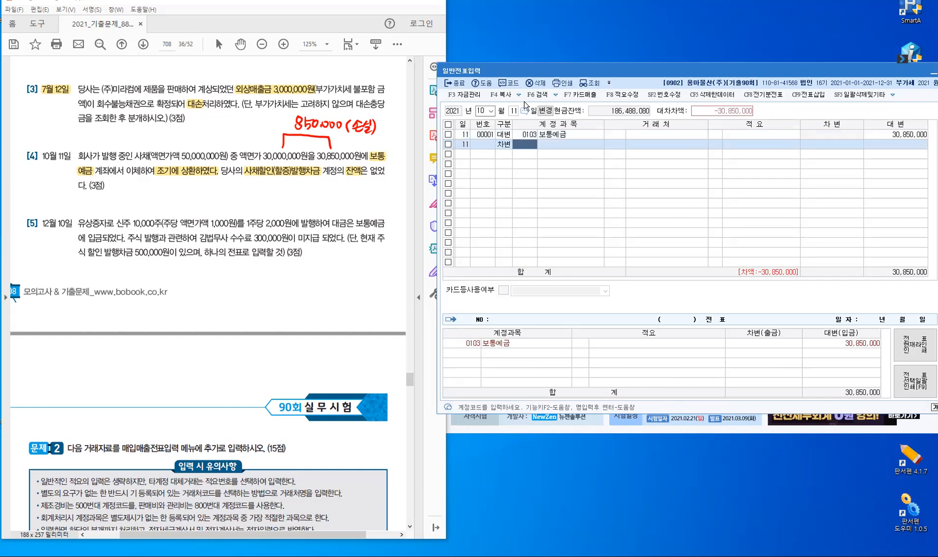
text(사)
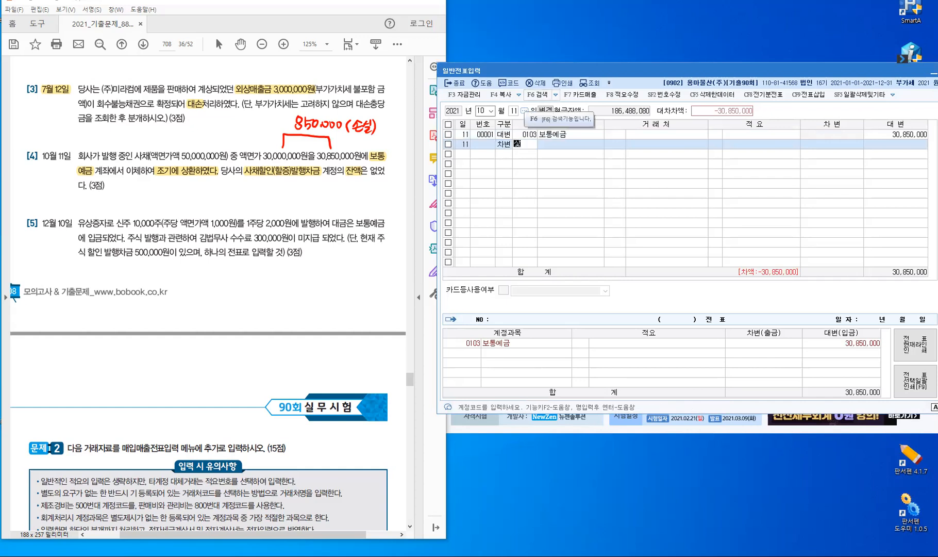
text(채)
key(Return)
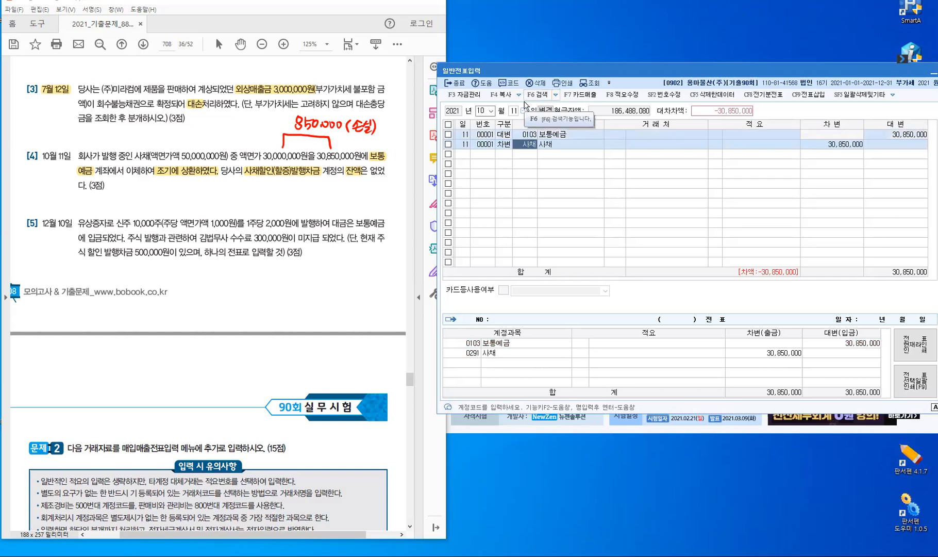
key(Return)
key(Return)
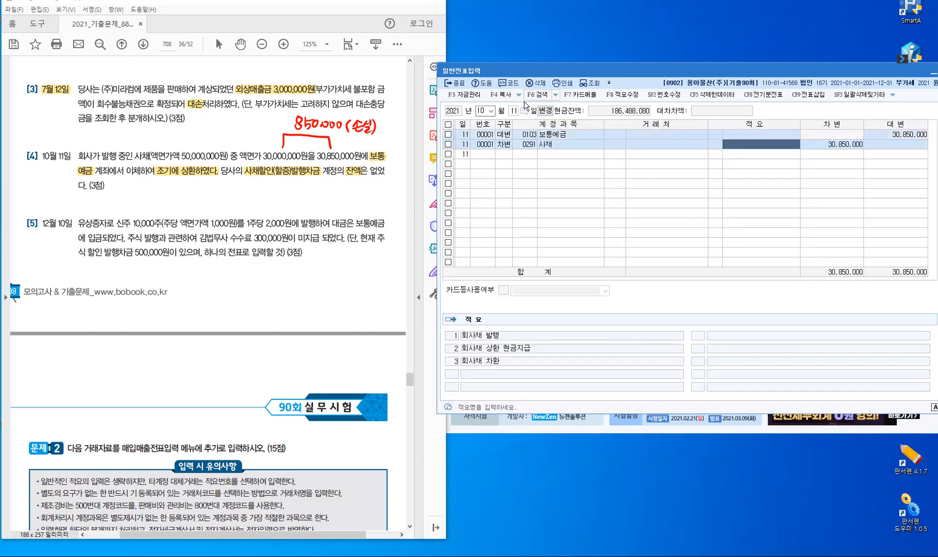
key(Return)
text(30,000,000)
key(Return)
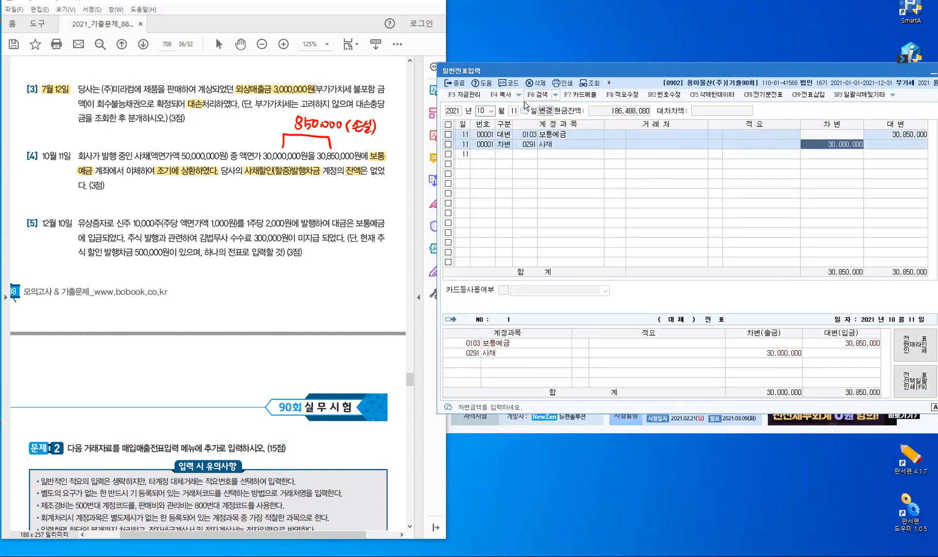
key(Return)
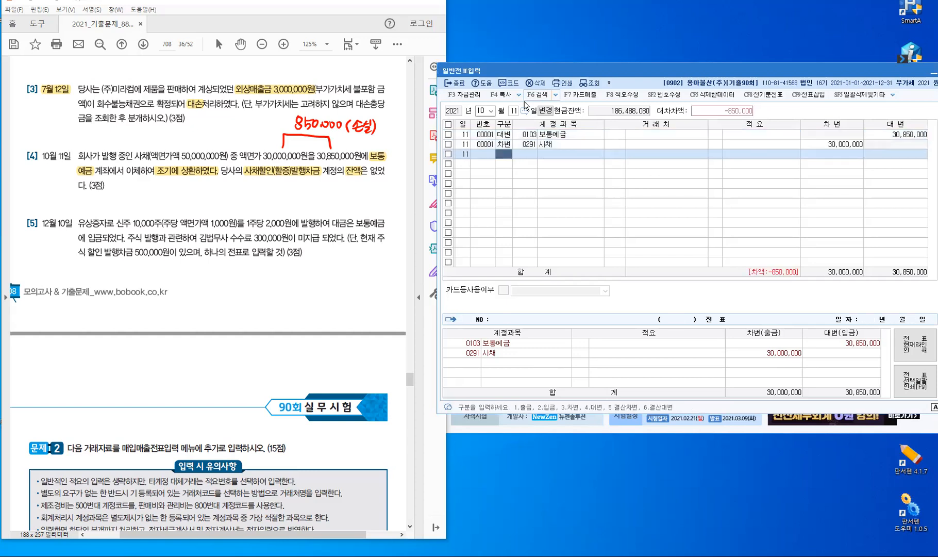
Add row 3 debiting 사채상환손실 for 850,000 to balance the entry
text(3)
text(ㅅ)
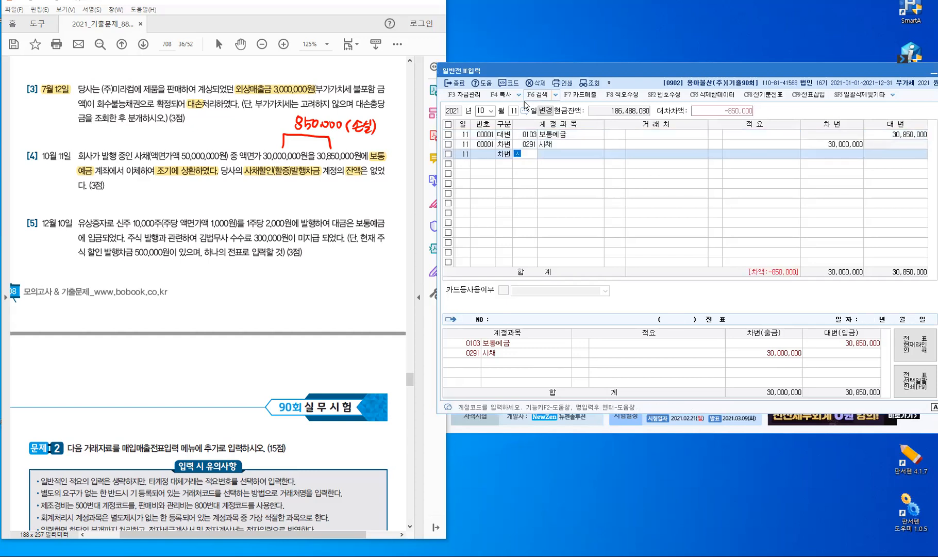
text(ㅏ채)
text(상)
key(Return)
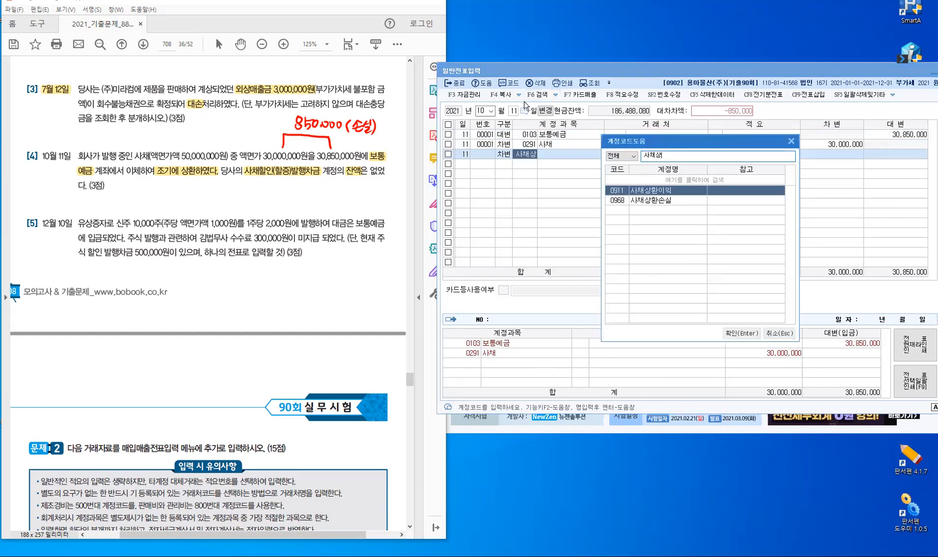
key(Down)
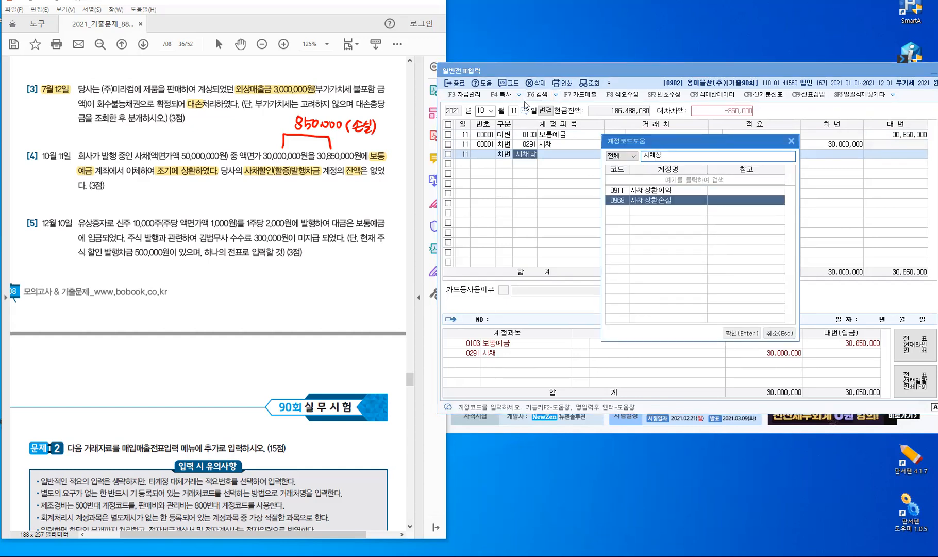
key(Return)
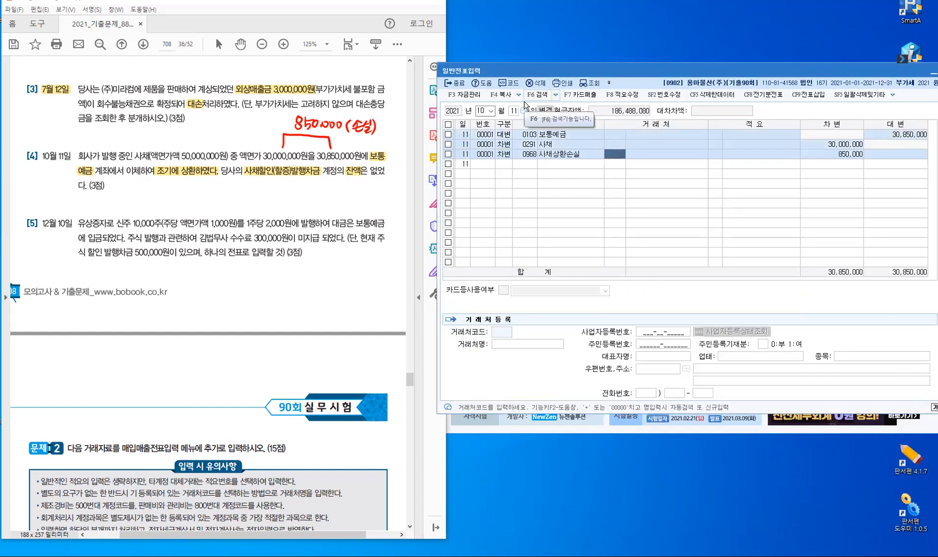
key(Return)
key(Return)
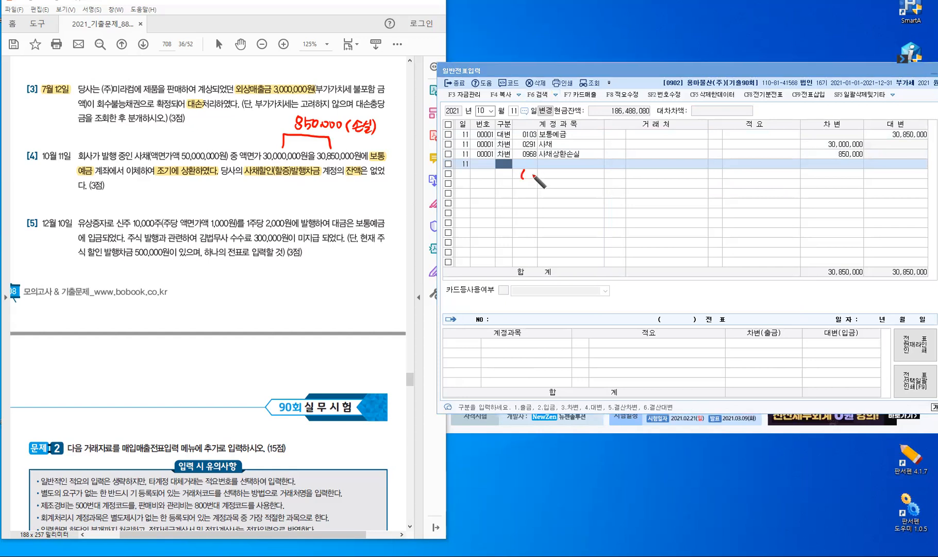
Handwrite the face value note 액면 50,000,000 beside the voucher entry rows
drag(526, 170, 525, 171)
mouse_move(531, 177)
mouse_down()
mouse_move(538, 170)
mouse_move(537, 178)
mouse_up()
drag(527, 180, 535, 184)
drag(540, 170, 545, 177)
drag(551, 169, 551, 178)
drag(542, 179, 566, 182)
drag(567, 170, 579, 171)
click(586, 179)
drag(593, 172, 601, 171)
drag(607, 172, 608, 172)
click(612, 179)
drag(616, 172, 615, 176)
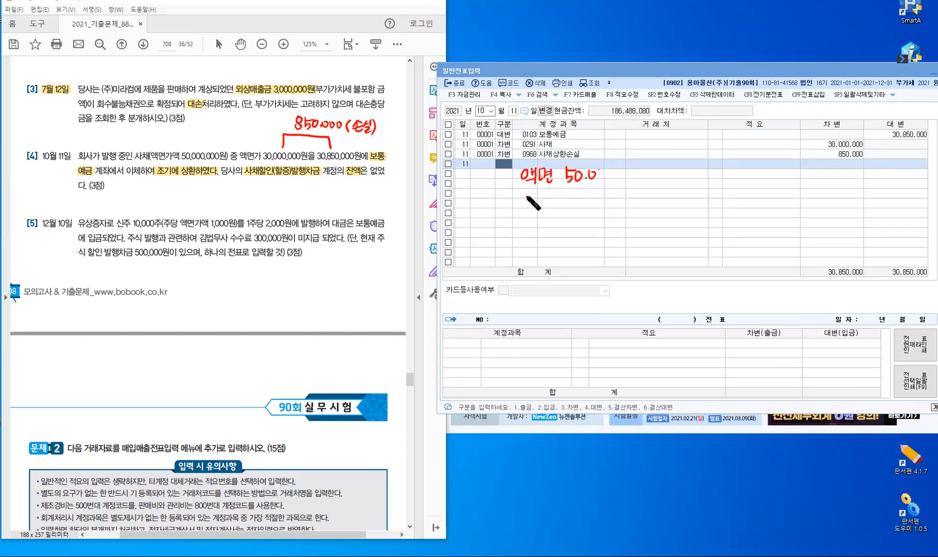
Write the issue price note 발행 60,000,000 below the face value
drag(530, 193, 537, 200)
drag(531, 196, 537, 200)
drag(541, 191, 542, 195)
drag(533, 203, 549, 191)
drag(545, 195, 550, 194)
drag(548, 197, 552, 201)
drag(552, 196, 556, 196)
drag(556, 190, 552, 204)
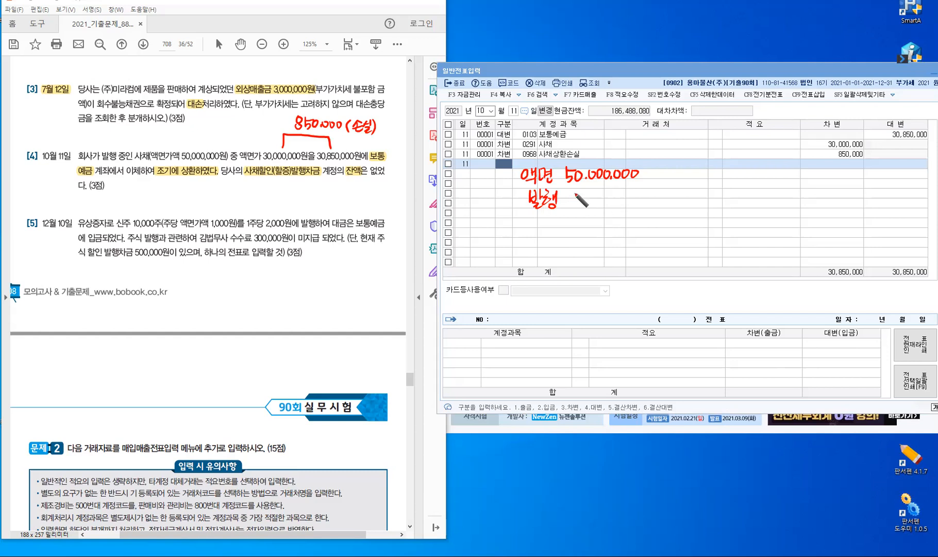
drag(573, 193, 569, 203)
drag(581, 196, 603, 195)
click(588, 204)
drag(610, 195, 610, 195)
click(617, 200)
drag(620, 195, 620, 195)
drag(629, 193, 630, 194)
drag(636, 193, 673, 196)
Label the difference 사·할증·차 10,000,000 and draw an arrow down from the figures
mouse_move(679, 174)
mouse_down()
mouse_move(679, 198)
mouse_move(687, 187)
mouse_up()
mouse_move(692, 182)
mouse_down()
mouse_move(703, 194)
mouse_move(713, 183)
mouse_up()
drag(703, 186, 715, 185)
mouse_move(709, 188)
mouse_down()
mouse_move(735, 180)
mouse_move(727, 193)
mouse_up()
click(723, 182)
drag(731, 186, 736, 191)
drag(740, 176, 740, 196)
drag(739, 186, 743, 186)
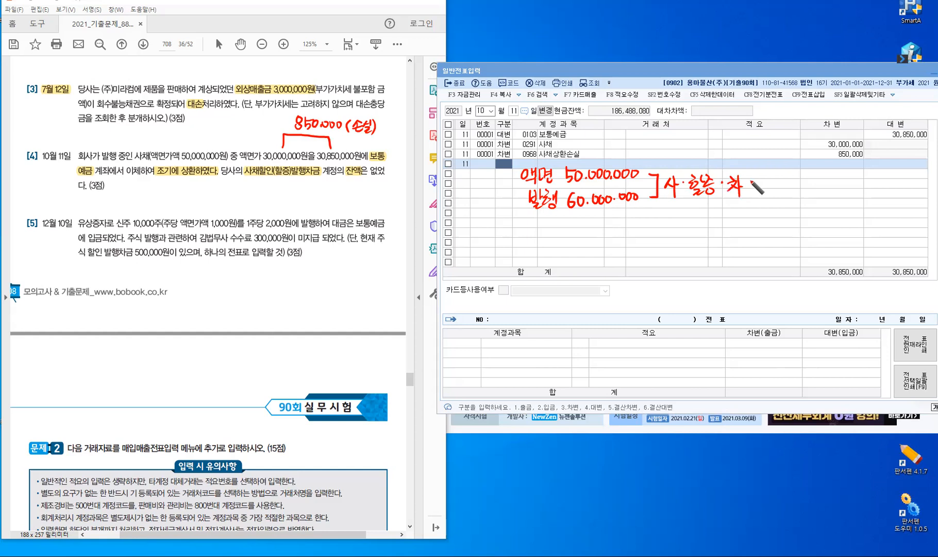
drag(756, 180, 755, 193)
drag(764, 181, 774, 185)
click(768, 192)
drag(780, 184, 784, 190)
click(790, 190)
mouse_move(798, 180)
mouse_down()
mouse_move(797, 190)
mouse_move(822, 181)
mouse_up()
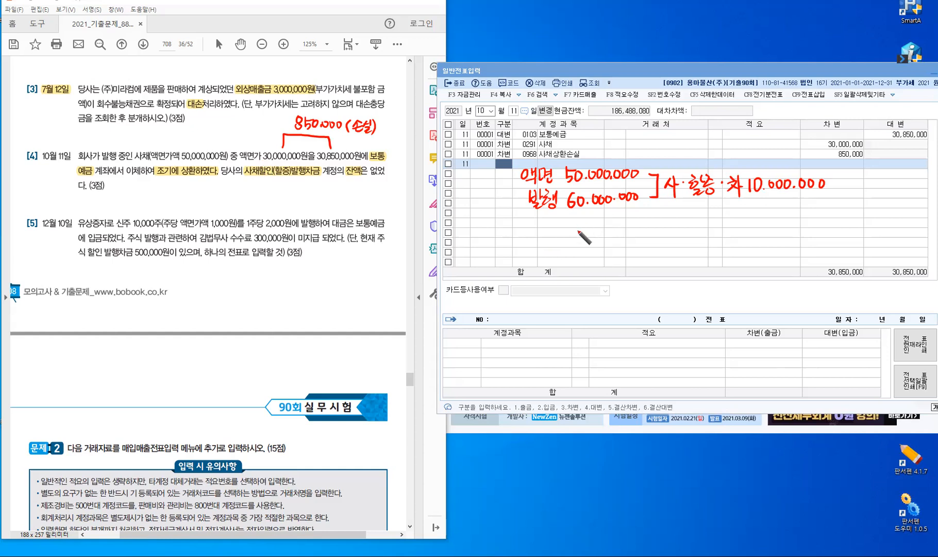
drag(578, 221, 577, 241)
Write 30,000,000 with an arrow pointing to the redemption amount 30,850,000
mouse_move(553, 249)
mouse_down()
mouse_move(555, 261)
mouse_move(567, 251)
mouse_up()
click(575, 259)
drag(581, 251, 583, 252)
drag(589, 251, 615, 251)
click(607, 258)
drag(622, 251, 623, 252)
drag(630, 251, 632, 251)
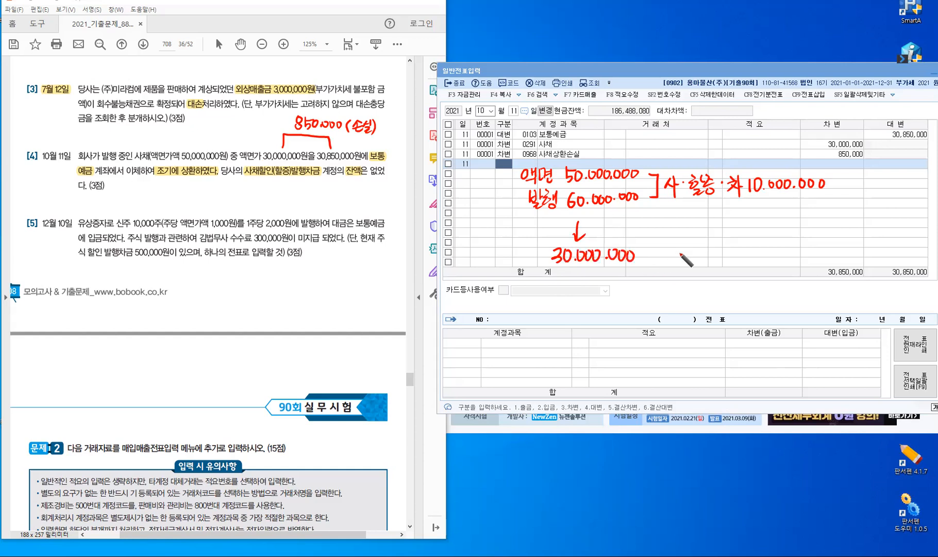
drag(646, 256, 668, 256)
mouse_move(676, 251)
mouse_down()
mouse_move(680, 267)
mouse_move(712, 254)
mouse_move(715, 269)
mouse_up()
click(700, 266)
drag(715, 254, 755, 254)
click(731, 265)
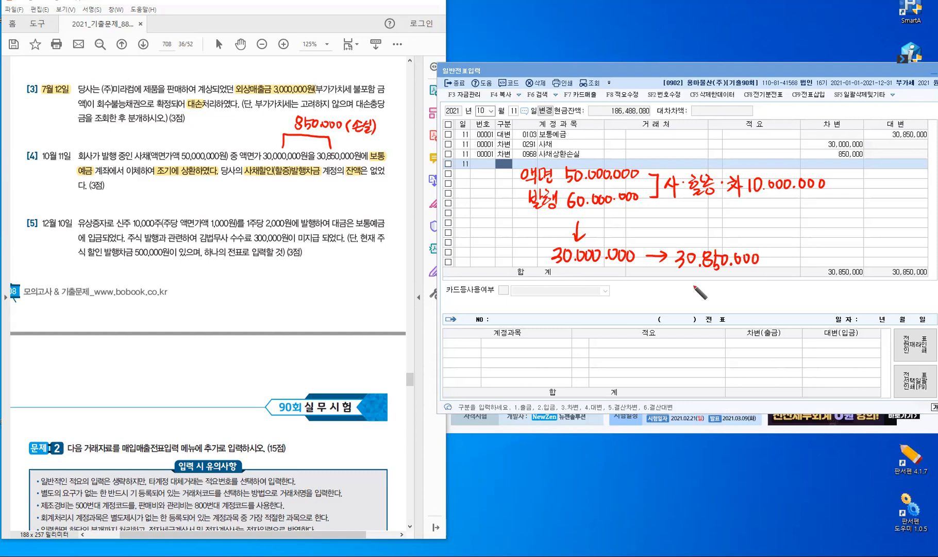
Mark the credit side (대) and label the figures 상환 and 액면
drag(706, 283, 703, 299)
drag(707, 286, 715, 299)
drag(720, 287, 721, 300)
drag(720, 292, 725, 293)
drag(725, 284, 726, 301)
drag(731, 285, 732, 302)
mouse_move(712, 229)
mouse_down()
mouse_move(708, 238)
mouse_move(717, 238)
mouse_up()
mouse_move(717, 233)
mouse_down()
mouse_move(716, 241)
mouse_move(728, 230)
mouse_up()
drag(723, 233, 731, 232)
drag(728, 234, 733, 240)
drag(734, 234, 738, 234)
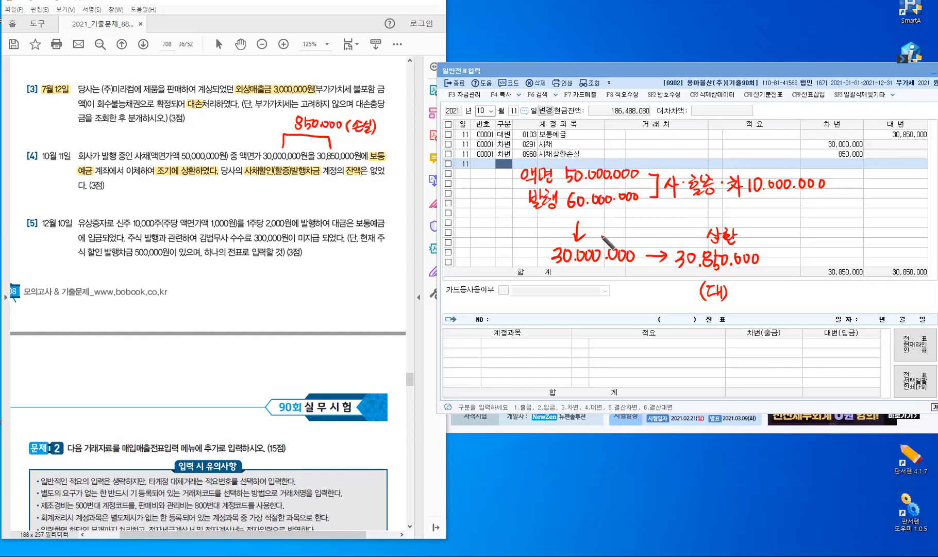
drag(597, 232, 618, 240)
Write 보·예 30,850,000 as the credited account and amount
mouse_move(733, 282)
mouse_down()
mouse_move(762, 294)
mouse_move(783, 288)
mouse_move(761, 295)
mouse_move(820, 298)
mouse_move(825, 287)
mouse_move(830, 298)
mouse_move(840, 290)
mouse_up()
click(806, 298)
click(833, 297)
drag(847, 289, 848, 290)
drag(854, 287, 853, 297)
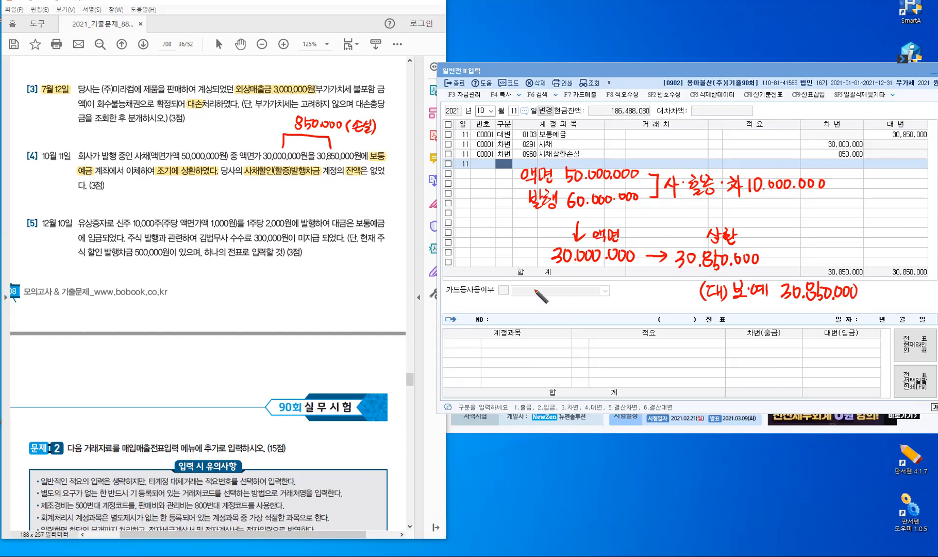
Mark the debit side (차) and write 사채 as the debited account
drag(536, 287, 534, 304)
drag(540, 289, 542, 291)
drag(538, 294, 537, 304)
drag(541, 298, 545, 303)
drag(549, 289, 548, 303)
drag(549, 296, 553, 296)
drag(554, 288, 556, 303)
mouse_move(566, 295)
mouse_down()
mouse_move(571, 304)
mouse_move(580, 293)
mouse_up()
drag(580, 291, 586, 291)
drag(583, 292, 588, 300)
mouse_move(593, 287)
mouse_down()
mouse_move(592, 307)
mouse_move(592, 294)
mouse_up()
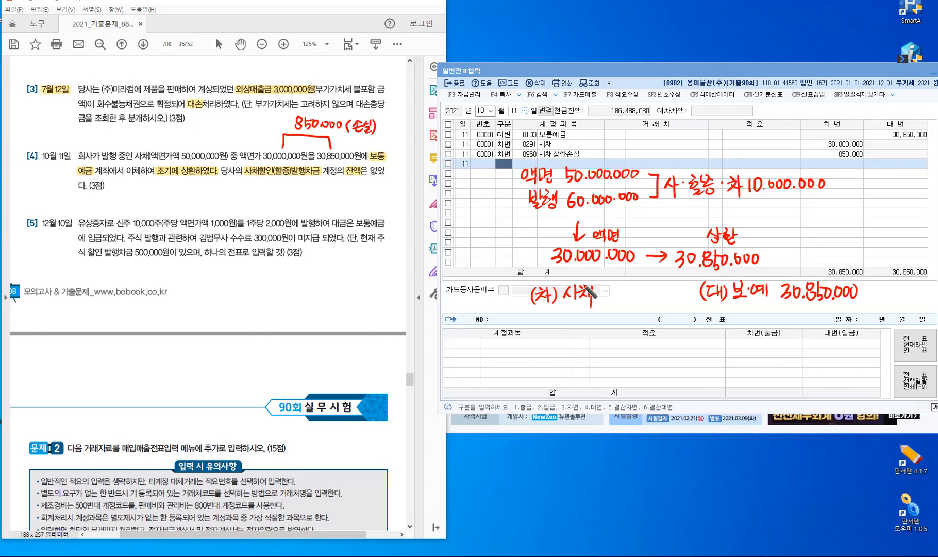
Write the 사채 debit amount 30,000,000
drag(611, 291, 630, 300)
drag(636, 291, 638, 293)
drag(643, 292, 664, 292)
click(658, 294)
drag(670, 290, 671, 291)
mouse_move(678, 291)
mouse_down()
mouse_move(678, 298)
mouse_move(679, 290)
mouse_up()
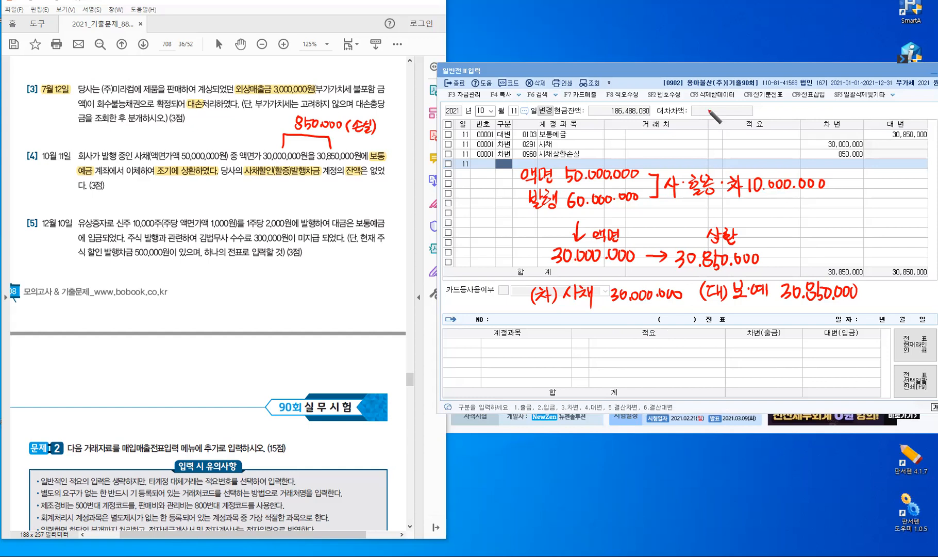
Write 10,000,000 × near the first voucher row
drag(669, 133, 668, 145)
drag(676, 133, 691, 134)
click(683, 145)
drag(699, 134, 708, 136)
click(714, 146)
drag(720, 137, 739, 137)
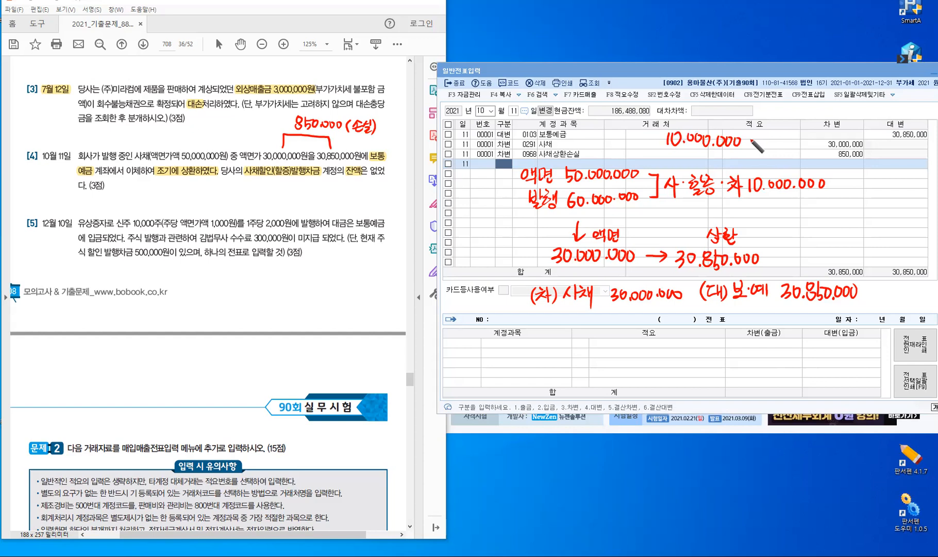
drag(749, 137, 758, 150)
Complete the multiplication with the fraction 30,000,000 / 50,000,000
mouse_move(772, 147)
mouse_down()
mouse_move(774, 158)
mouse_move(792, 157)
mouse_up()
drag(798, 149, 799, 150)
drag(807, 149, 816, 151)
drag(822, 156, 826, 155)
drag(830, 154, 833, 155)
drag(837, 155, 841, 155)
drag(763, 138, 829, 137)
mouse_move(778, 122)
mouse_down()
mouse_move(778, 131)
mouse_move(789, 124)
mouse_up()
drag(796, 130, 816, 130)
drag(820, 131, 831, 130)
drag(836, 124, 836, 130)
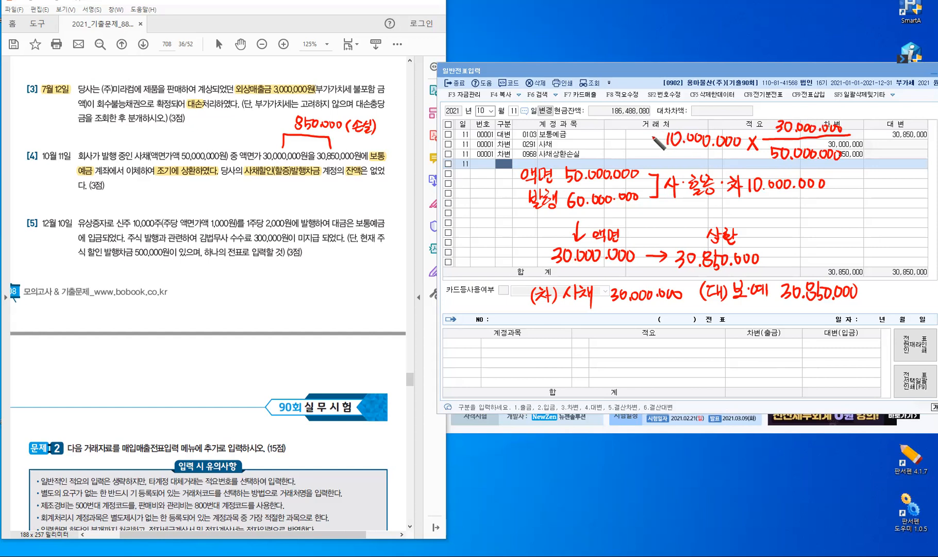
Write the result 6,000,000 = in front of the calculation
drag(649, 136, 656, 137)
drag(651, 141, 657, 141)
mouse_move(587, 132)
mouse_down()
mouse_move(592, 142)
mouse_move(618, 134)
mouse_up()
click(613, 140)
drag(626, 133, 625, 134)
drag(633, 133, 632, 134)
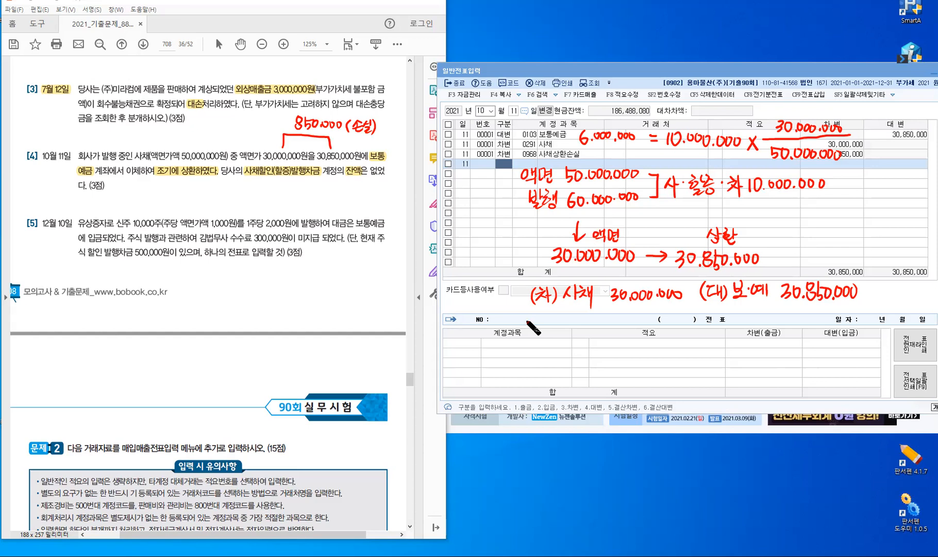
Note 사·할증 6,000,000 under the debit side of the journal note
drag(563, 324, 573, 334)
click(582, 322)
drag(573, 321, 592, 313)
drag(585, 317, 594, 316)
drag(591, 319, 599, 320)
drag(603, 316, 606, 320)
drag(600, 324, 609, 321)
drag(604, 325, 603, 326)
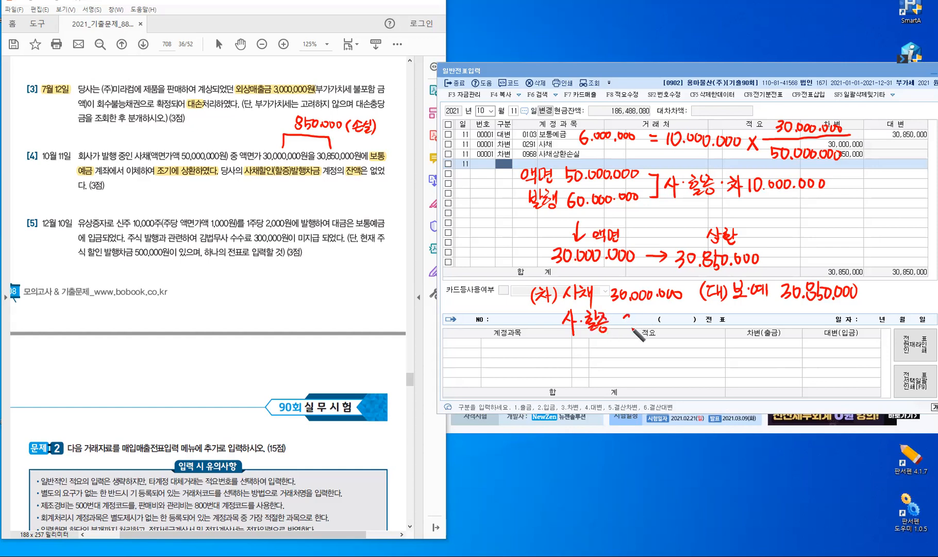
click(633, 329)
mouse_move(629, 315)
mouse_down()
mouse_move(624, 325)
mouse_move(643, 321)
mouse_up()
drag(650, 319, 651, 320)
drag(657, 320, 681, 315)
click(663, 323)
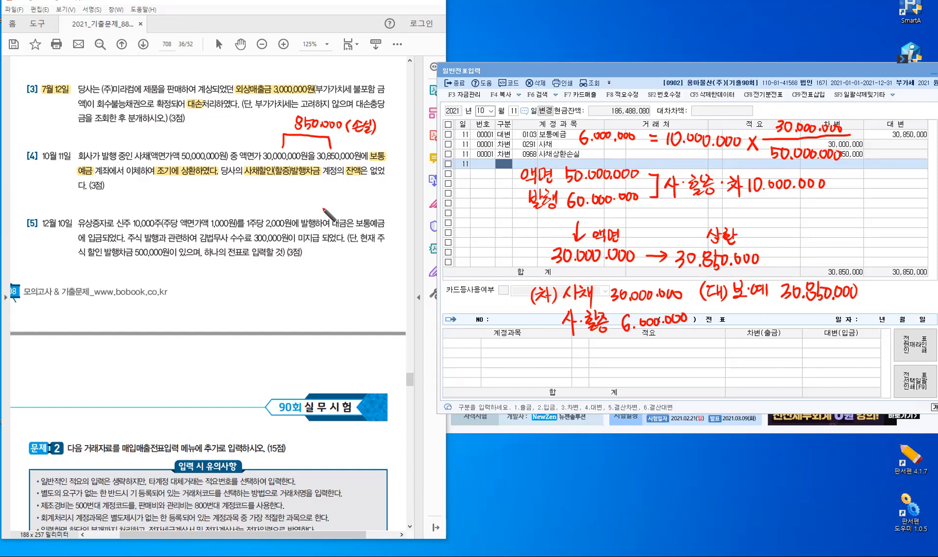
Underline 사채할인(할증)발행차금 in problem [4] and write 사채상환이익 as the credit account
drag(245, 176, 367, 176)
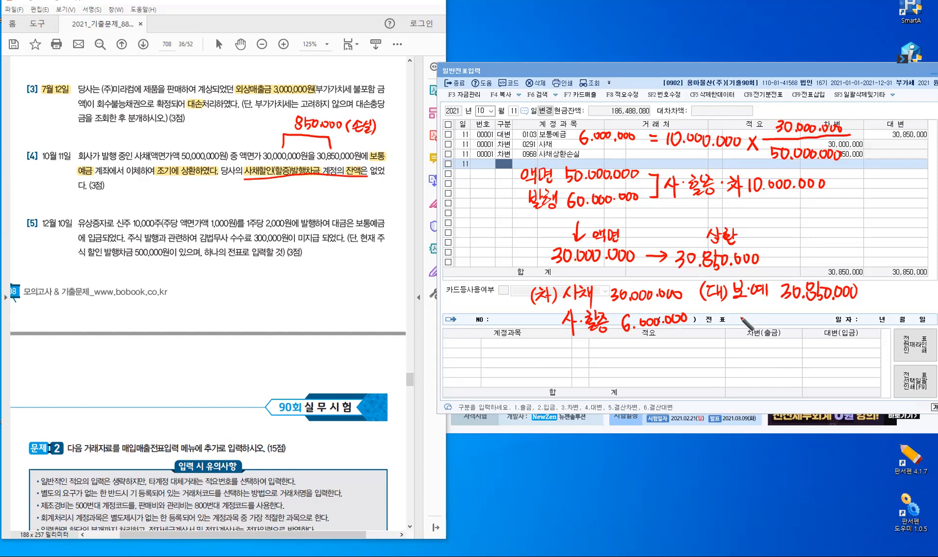
mouse_move(742, 309)
mouse_down()
mouse_move(739, 320)
mouse_move(748, 324)
mouse_up()
drag(749, 318, 754, 317)
drag(751, 311, 756, 317)
mouse_move(761, 308)
mouse_down()
mouse_move(761, 319)
mouse_move(807, 330)
mouse_move(832, 314)
mouse_move(805, 329)
mouse_up()
drag(812, 311, 838, 330)
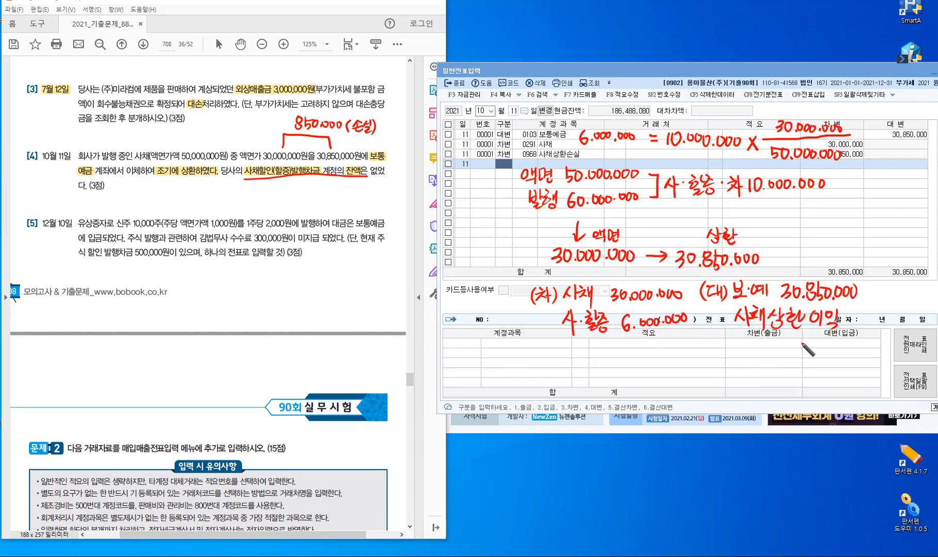
Write the 5,150,000 gain amount, then clear all handwritten notes with Escape
drag(800, 341, 808, 358)
mouse_move(822, 346)
mouse_down()
mouse_move(822, 359)
mouse_move(835, 346)
mouse_up()
drag(841, 347, 841, 347)
drag(846, 355, 846, 357)
drag(853, 350, 854, 350)
drag(859, 350, 872, 352)
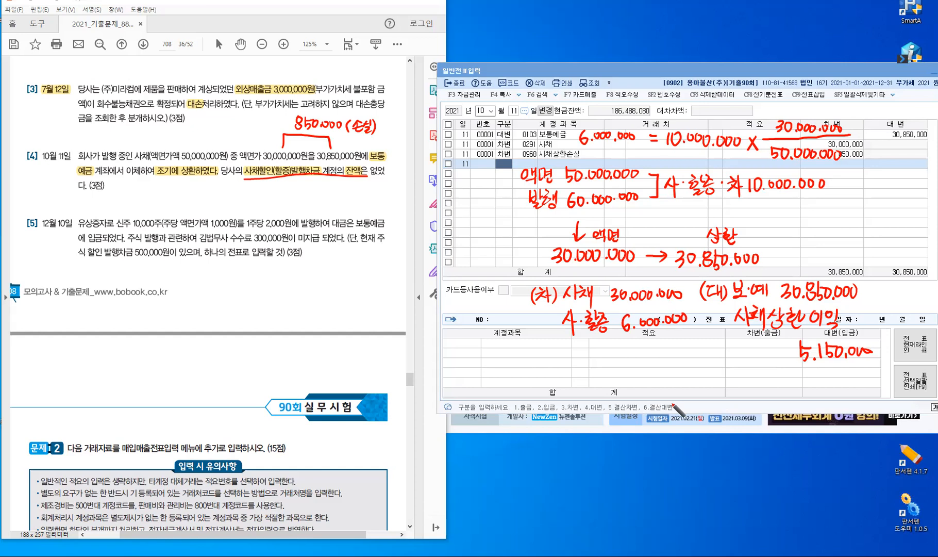
key(Escape)
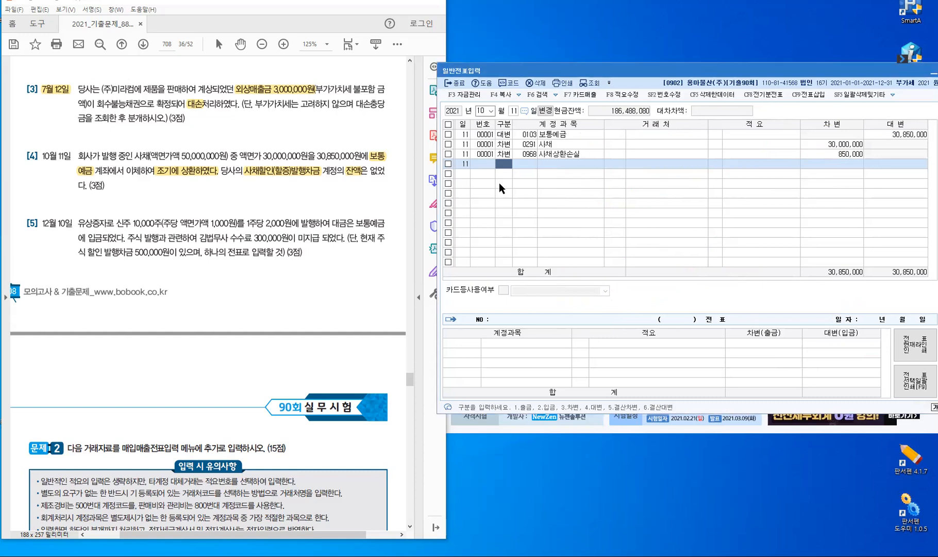
Change the general voucher date to month 12, day 10, and move into the blank voucher grid
key(Escape)
key(Escape)
text(12)
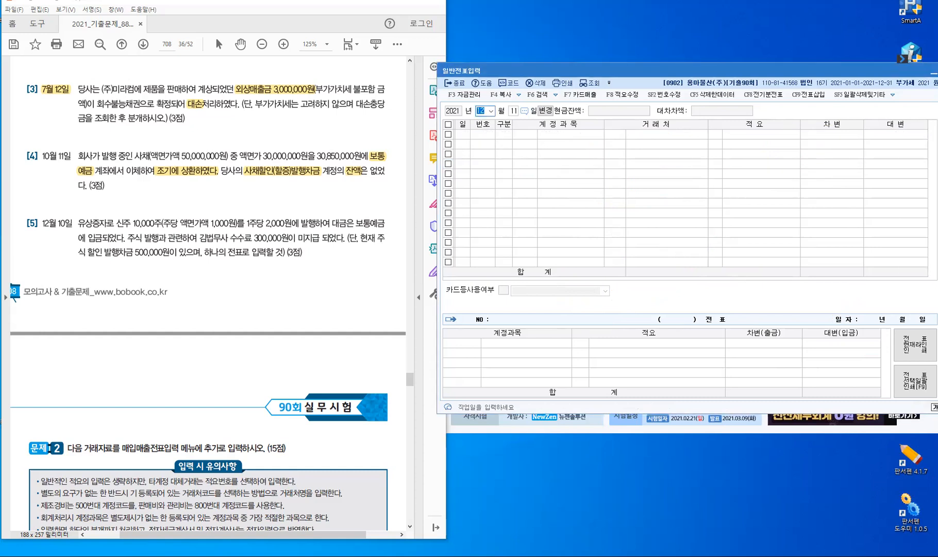
key(Return)
text(10)
key(Return)
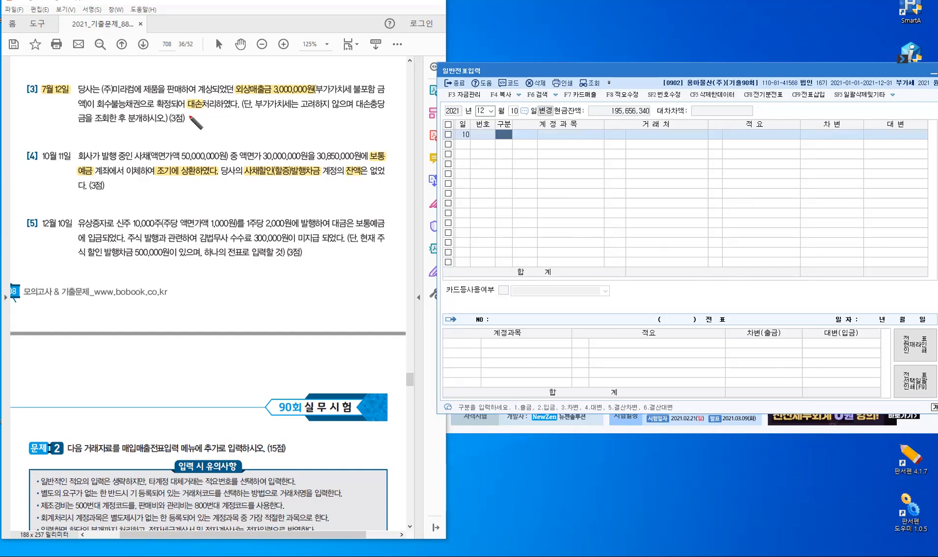
Mark the 10,000-share count and handwrite the 10,000,000 face value above it
mouse_move(145, 217)
mouse_down()
mouse_move(165, 206)
mouse_move(170, 219)
mouse_move(168, 205)
mouse_up()
drag(172, 194, 185, 190)
click(180, 197)
drag(191, 188, 192, 189)
drag(197, 187, 209, 183)
click(203, 190)
click(205, 182)
drag(214, 181, 215, 182)
drag(220, 180, 220, 180)
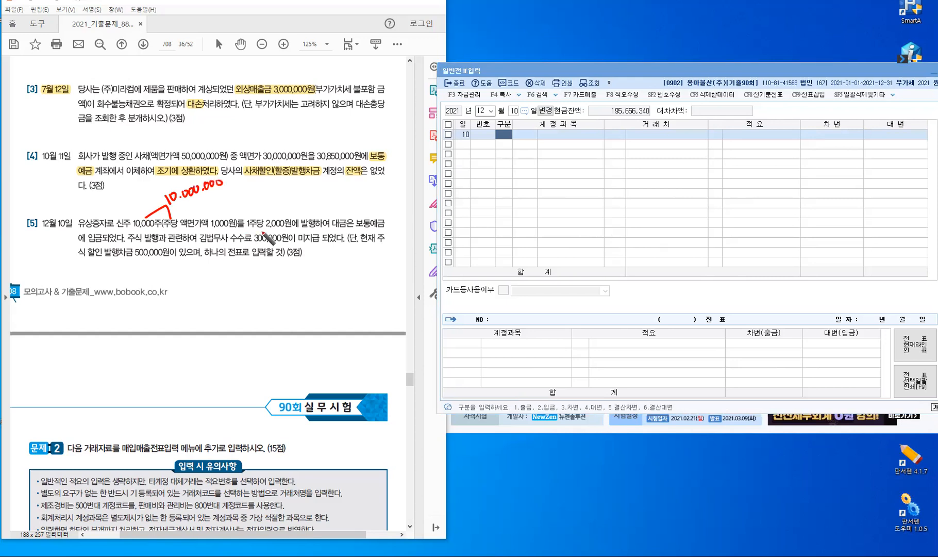
Mark the 2,000 issue price and write the 20,000,000 total proceeds above it
mouse_move(280, 218)
mouse_down()
mouse_move(294, 204)
mouse_move(306, 220)
mouse_up()
drag(285, 193, 296, 199)
drag(299, 188, 354, 180)
click(305, 194)
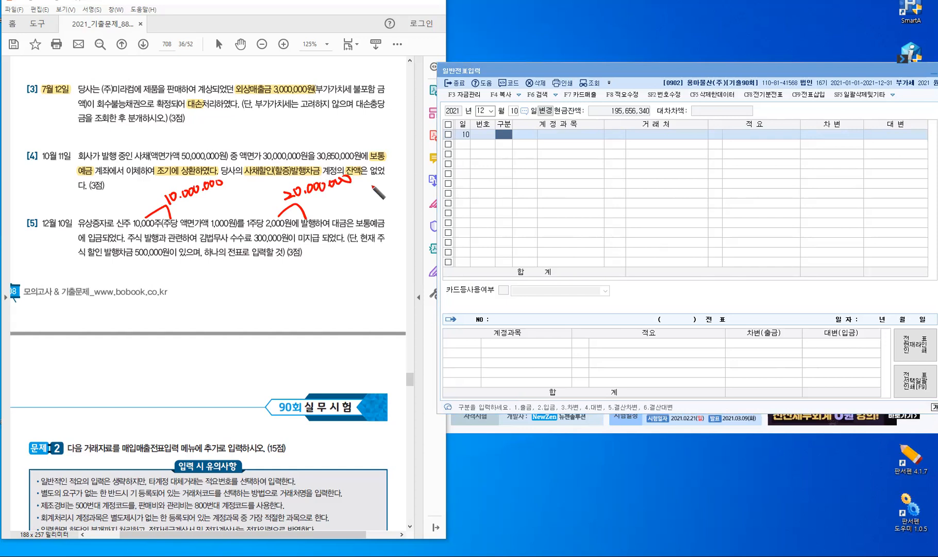
Write the share premium note '주·발·초 10,000,000' and underline 보통예금 in problem [5]
drag(330, 196, 339, 200)
mouse_move(328, 204)
mouse_down()
mouse_move(341, 202)
mouse_move(338, 212)
mouse_move(350, 203)
mouse_up()
click(344, 202)
drag(353, 194, 354, 202)
drag(350, 200, 354, 198)
drag(357, 193, 362, 198)
mouse_move(350, 205)
mouse_down()
mouse_move(361, 208)
mouse_move(374, 196)
mouse_up()
click(364, 199)
drag(368, 198, 368, 205)
drag(372, 201, 372, 209)
drag(367, 211, 412, 196)
click(400, 204)
click(424, 203)
drag(418, 196, 438, 201)
drag(445, 195, 447, 201)
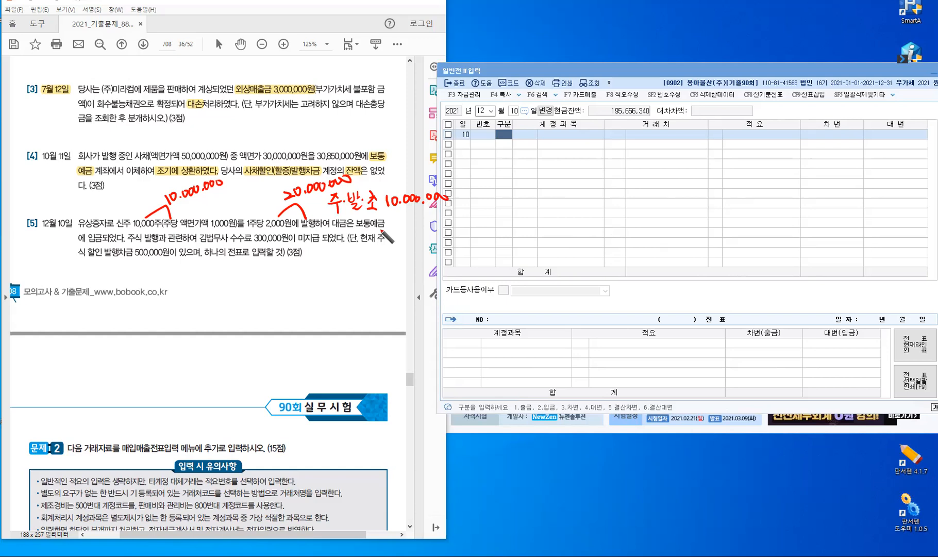
mouse_move(384, 228)
mouse_down()
mouse_move(355, 230)
mouse_move(386, 228)
mouse_up()
Mark the unpaid fee wording 미지급 and label it 미지급금
mouse_move(300, 246)
mouse_down()
mouse_move(322, 247)
mouse_move(333, 280)
mouse_up()
drag(339, 267, 348, 279)
mouse_move(351, 266)
mouse_down()
mouse_move(351, 281)
mouse_move(370, 266)
mouse_move(358, 266)
mouse_move(378, 268)
mouse_up()
drag(365, 272, 375, 278)
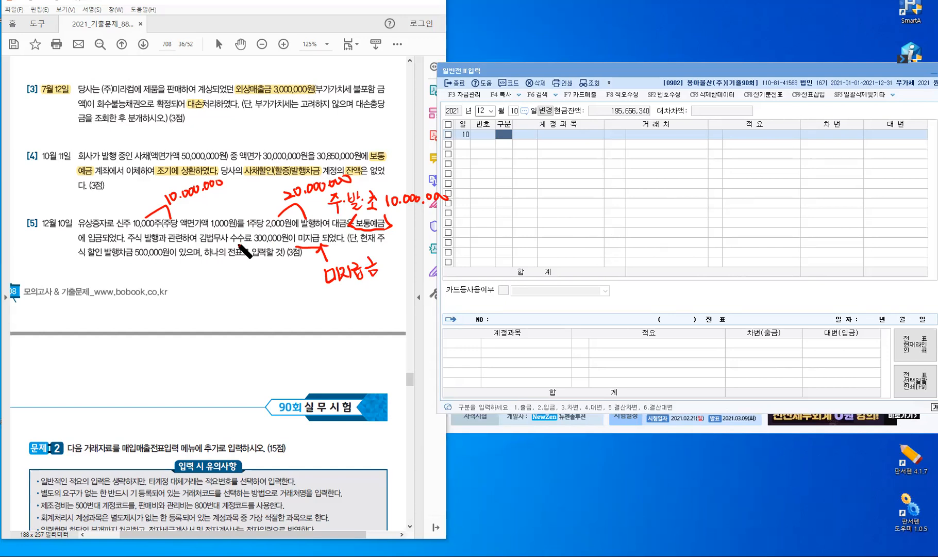
Draw an arrow from the fee and write '주식발행비: 발행가액 차감'
mouse_move(238, 247)
mouse_down()
mouse_move(238, 300)
mouse_move(272, 295)
mouse_move(265, 309)
mouse_move(286, 294)
mouse_move(292, 309)
mouse_move(283, 309)
mouse_up()
drag(286, 295, 287, 313)
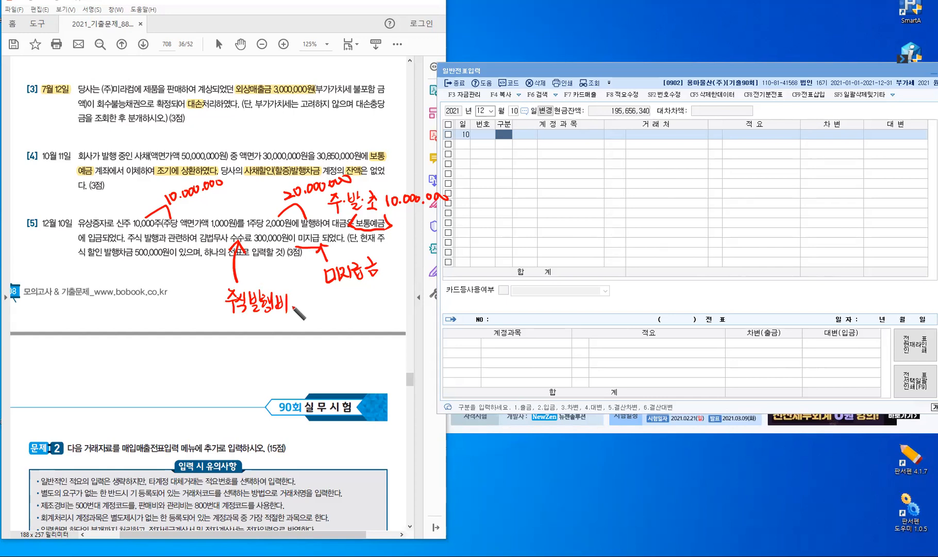
mouse_move(298, 302)
mouse_down()
mouse_move(310, 311)
mouse_move(393, 314)
mouse_move(390, 306)
mouse_move(370, 318)
mouse_up()
drag(374, 300, 376, 309)
mouse_move(383, 298)
mouse_down()
mouse_move(383, 310)
mouse_move(388, 304)
mouse_up()
drag(377, 311, 377, 317)
drag(377, 311, 384, 316)
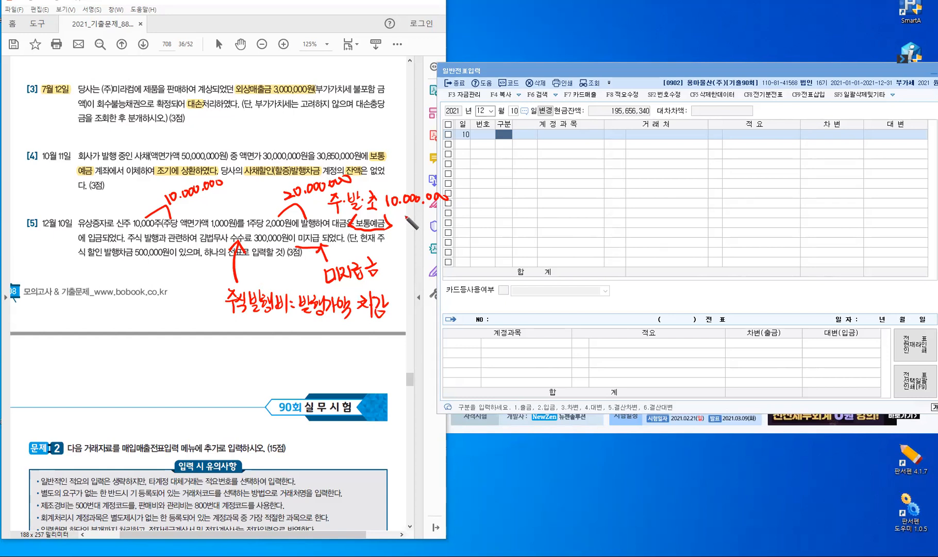
Begin writing the △300,000 fee deduction under the 10,000,000 share premium
drag(397, 219, 403, 212)
drag(411, 212, 413, 221)
drag(423, 211, 456, 218)
click(437, 218)
Finish △300,000, draw the sum line and write the 9,700,000 net share premium
drag(387, 233, 464, 232)
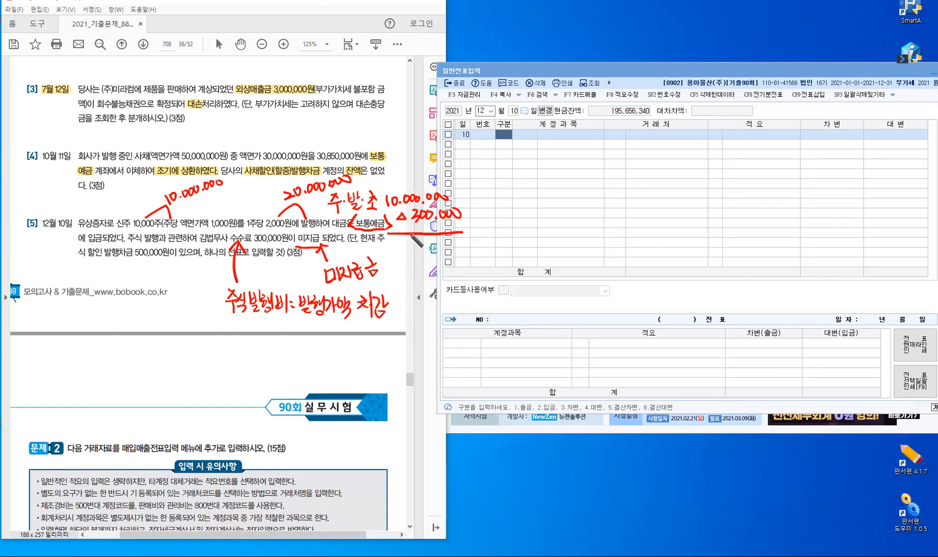
mouse_move(403, 236)
mouse_down()
mouse_move(404, 253)
mouse_move(420, 253)
mouse_up()
click(411, 251)
drag(426, 244, 433, 248)
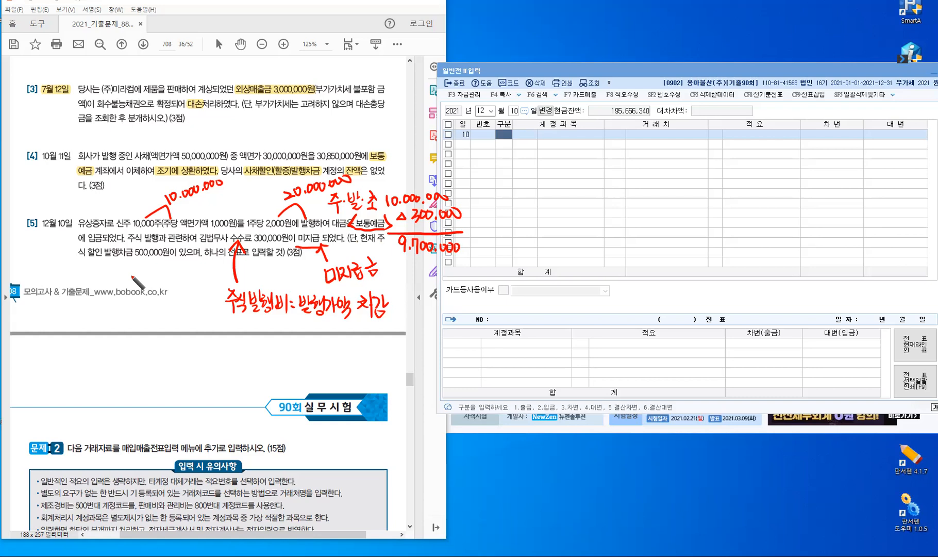
Write an underlined '주.발.초' note label below and begin a colon after it
mouse_move(98, 357)
mouse_down()
mouse_move(110, 367)
mouse_move(104, 376)
mouse_up()
click(112, 365)
drag(120, 357, 127, 367)
drag(121, 362, 126, 362)
drag(132, 354, 132, 369)
drag(133, 362, 135, 361)
click(138, 370)
mouse_move(123, 372)
mouse_down()
mouse_move(132, 380)
mouse_move(156, 371)
mouse_up()
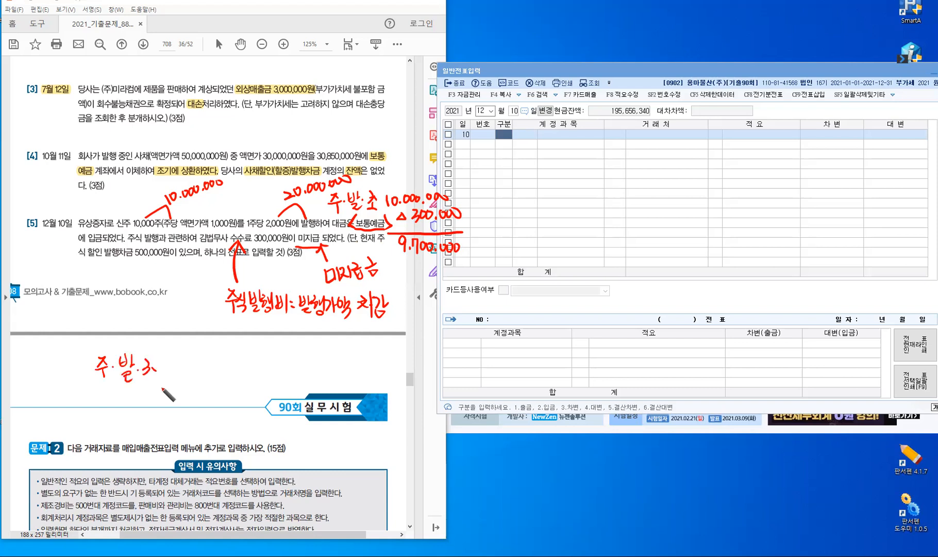
drag(99, 391, 166, 387)
click(172, 367)
Complete the colon and write an underlined '주식할인차금' after the 주·발·초 label
click(172, 378)
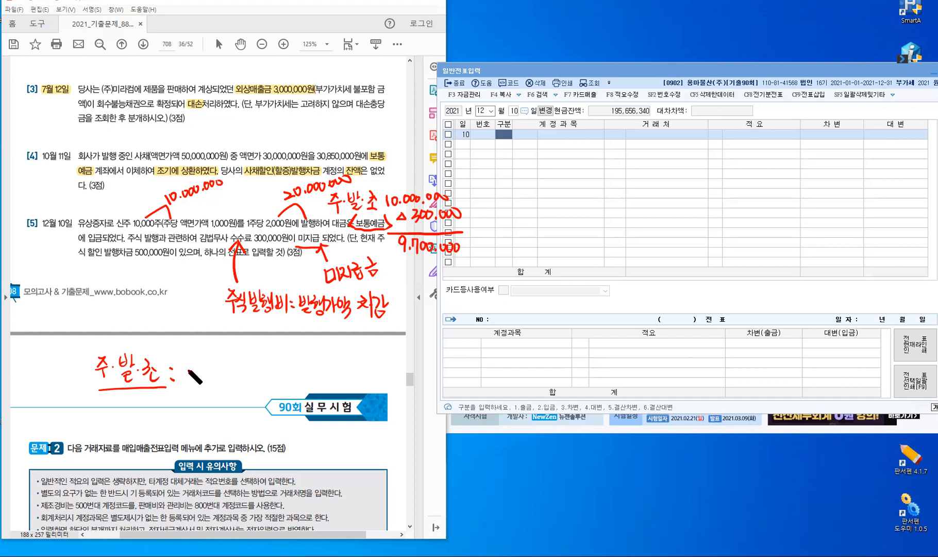
drag(187, 367, 188, 376)
drag(184, 375, 197, 373)
drag(191, 375, 190, 383)
mouse_move(202, 366)
mouse_down()
mouse_move(198, 375)
mouse_move(207, 375)
mouse_up()
drag(199, 377, 207, 383)
drag(211, 364, 216, 369)
drag(212, 370, 212, 371)
drag(219, 364, 219, 376)
drag(219, 370, 223, 370)
drag(211, 377, 222, 383)
drag(227, 367, 233, 378)
mouse_move(225, 377)
mouse_down()
mouse_move(234, 384)
mouse_move(240, 366)
mouse_up()
drag(235, 371, 241, 381)
drag(244, 364, 245, 383)
drag(245, 374, 249, 373)
drag(250, 366, 255, 373)
drag(249, 376, 259, 374)
drag(252, 379, 255, 385)
mouse_move(192, 395)
mouse_down()
mouse_move(268, 395)
mouse_move(272, 377)
mouse_up()
Add '상계' to finish the note as '주·발·초 : 주식할인차금 상계'
drag(276, 371, 281, 378)
drag(275, 380, 281, 385)
drag(283, 367, 286, 382)
drag(284, 373, 300, 389)
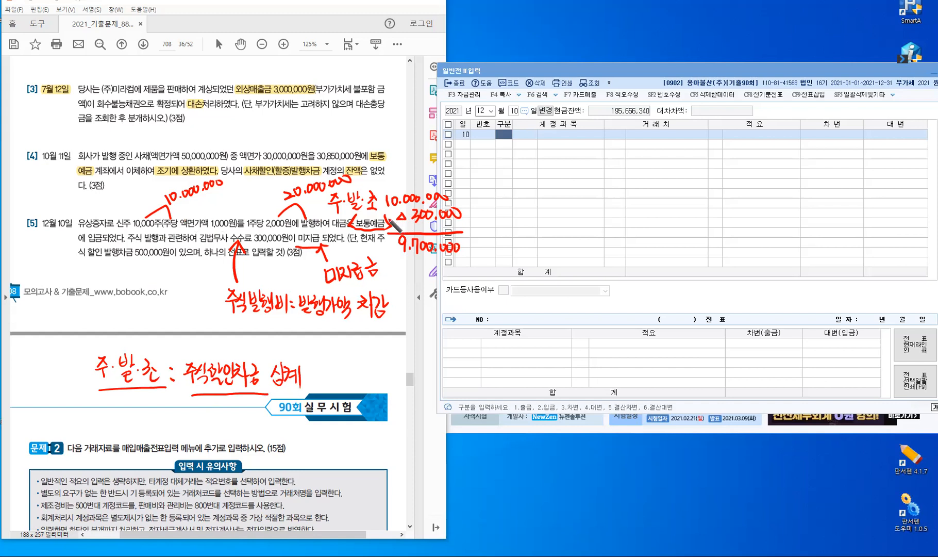
Point to the existing share discount balance and write 상계 under it
drag(125, 259, 113, 293)
drag(119, 286, 123, 292)
drag(124, 279, 119, 295)
drag(130, 285, 132, 295)
drag(135, 290, 139, 290)
drag(140, 284, 140, 300)
drag(144, 281, 145, 302)
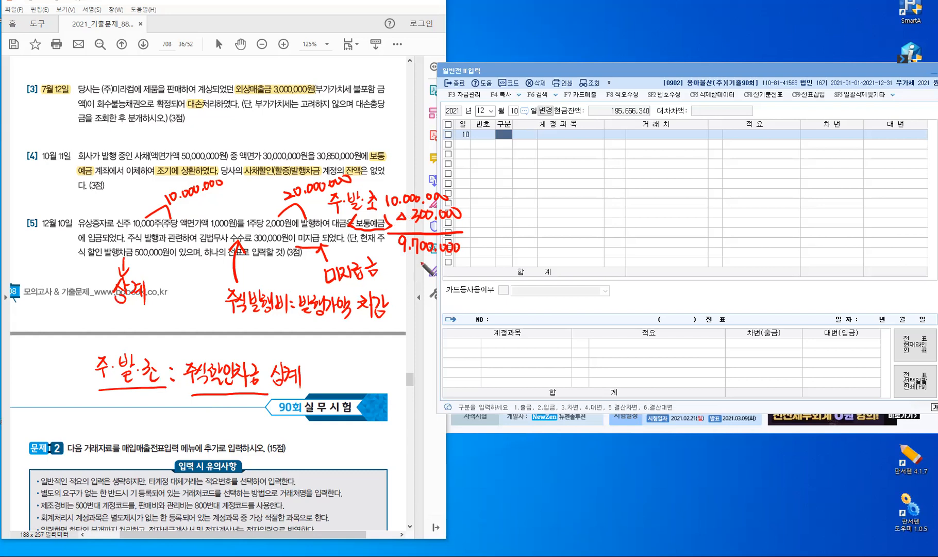
Subtract △500,000 from 9,700,000, draw the sum line and write 9,200,000 below
drag(404, 262, 405, 263)
mouse_move(420, 265)
mouse_down()
mouse_move(419, 276)
mouse_move(438, 265)
mouse_up()
click(442, 273)
drag(448, 265, 455, 265)
drag(462, 265, 463, 264)
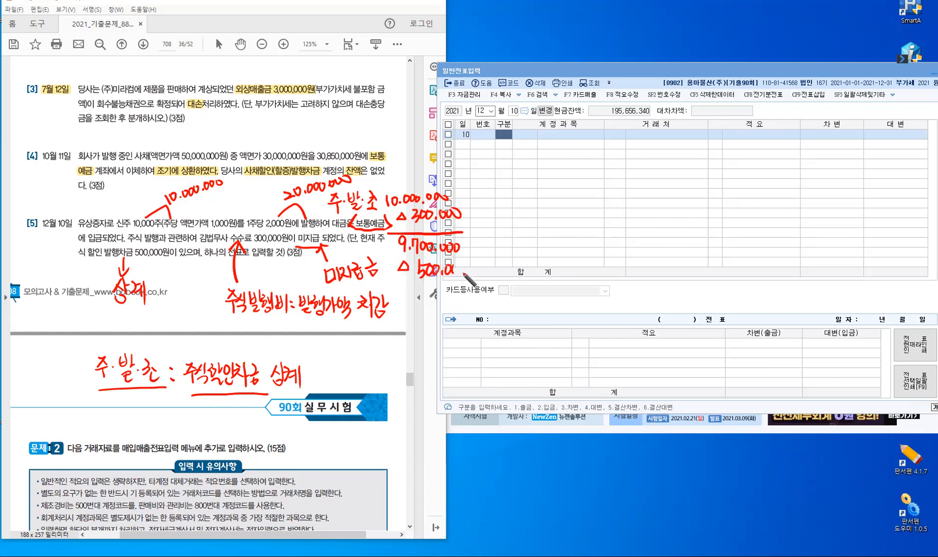
drag(396, 289, 469, 287)
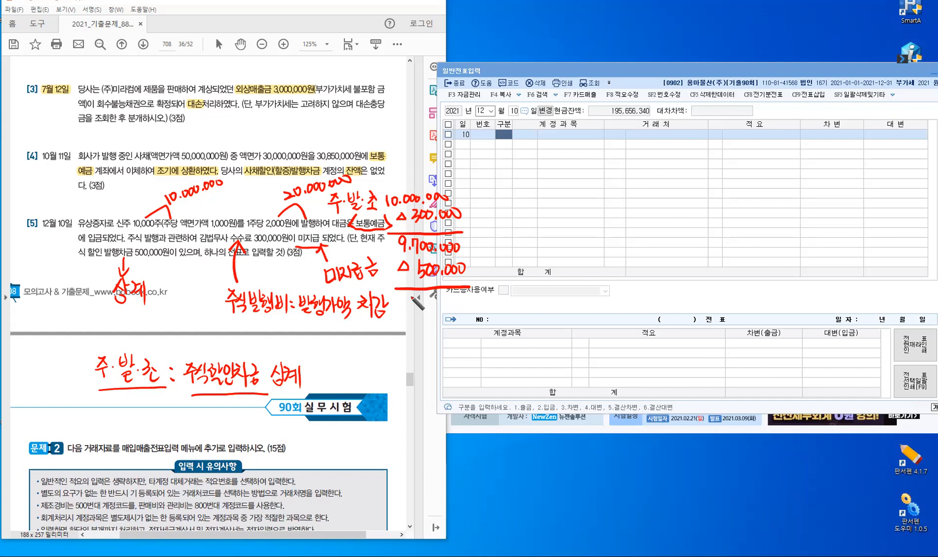
drag(411, 296, 411, 313)
click(418, 311)
mouse_move(424, 304)
mouse_down()
mouse_move(432, 311)
mouse_move(436, 303)
mouse_up()
drag(443, 302, 455, 305)
click(449, 311)
drag(461, 304, 469, 305)
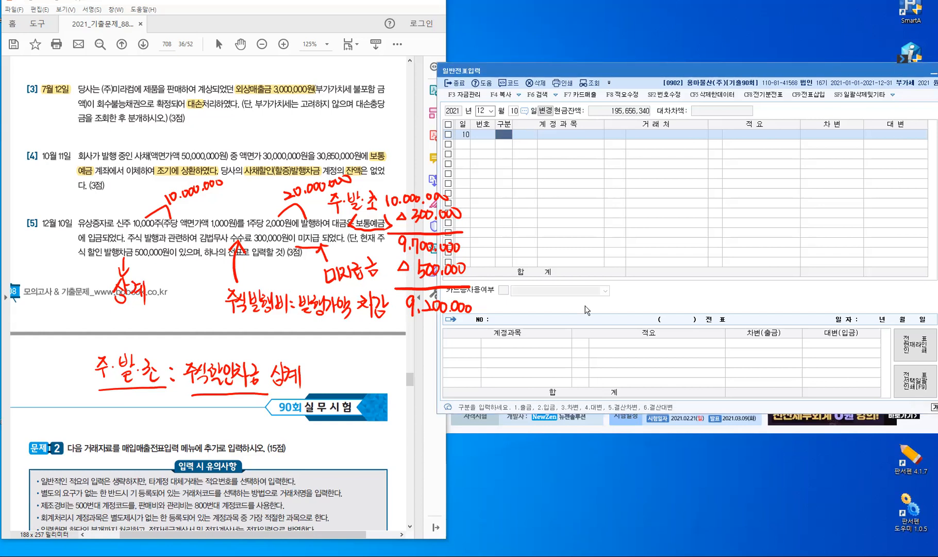
Enter a debit line to 0103 보통예금 for 20,000,000
text(3)
key(Return)
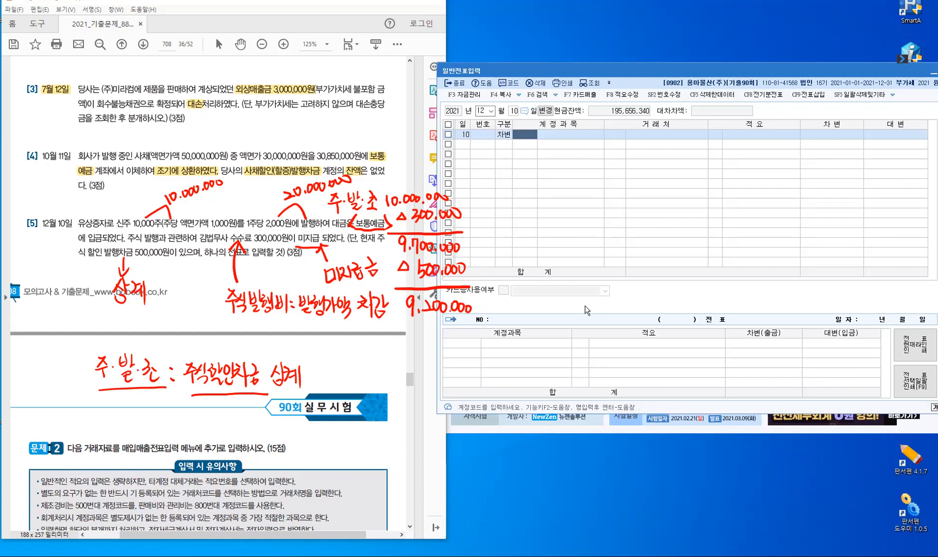
text(103)
key(Return)
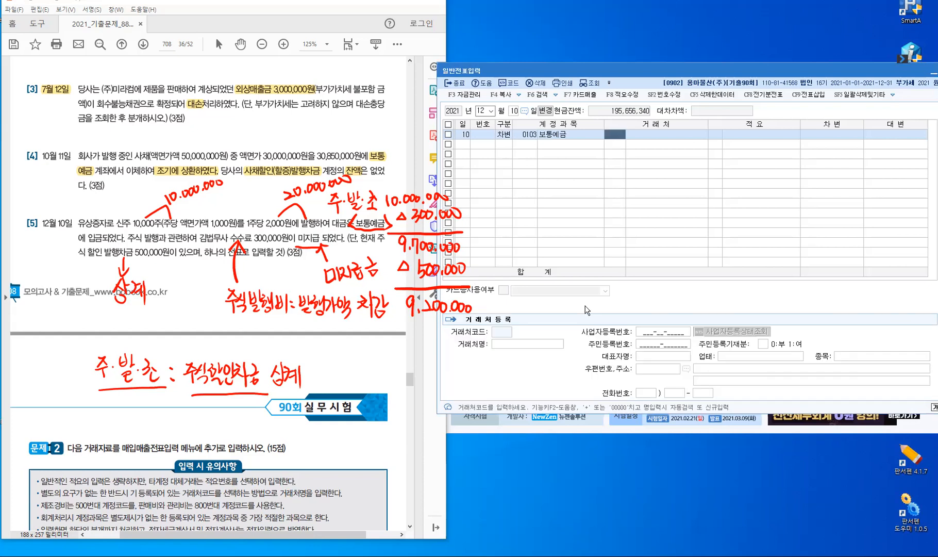
key(Return)
key(Return)
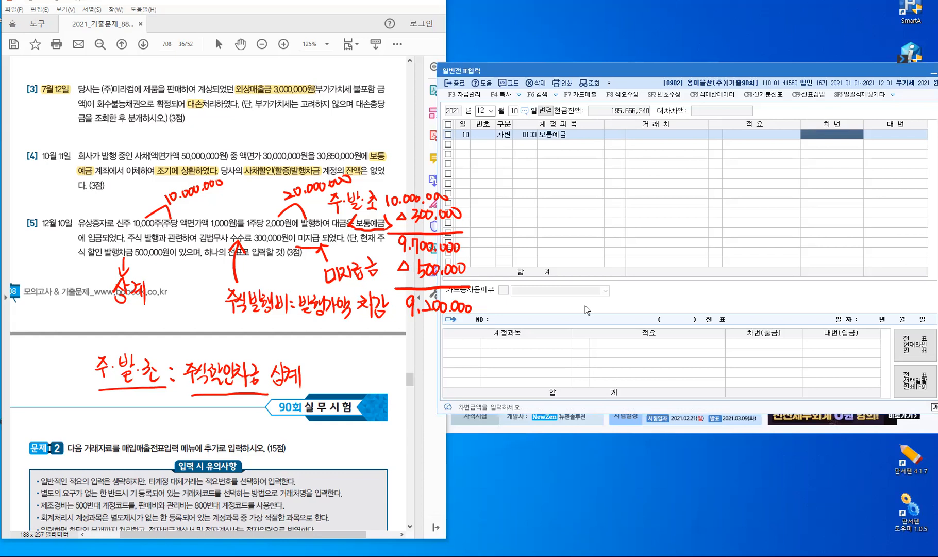
text(2)
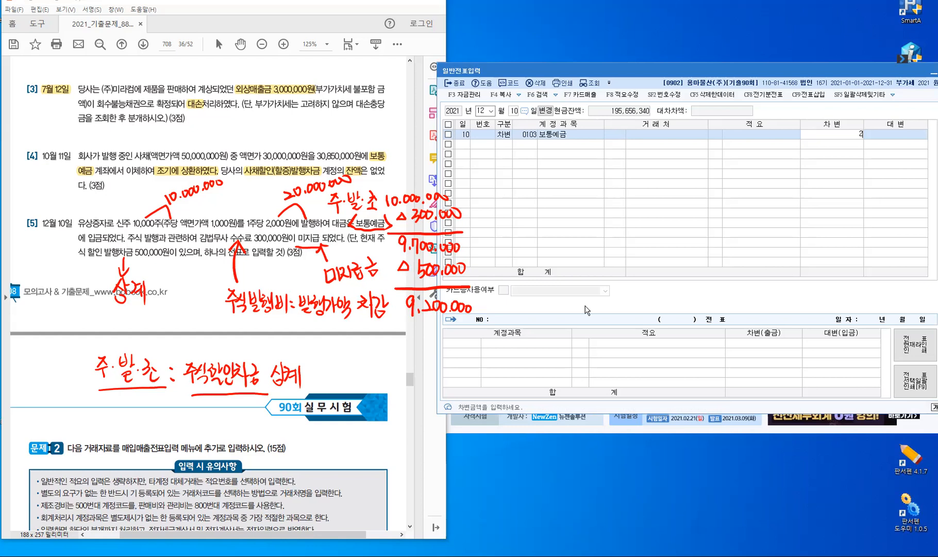
text(0,000,000)
key(Return)
Add a credit line to 0331 자본금 for 10,000,000
text(4)
key(Return)
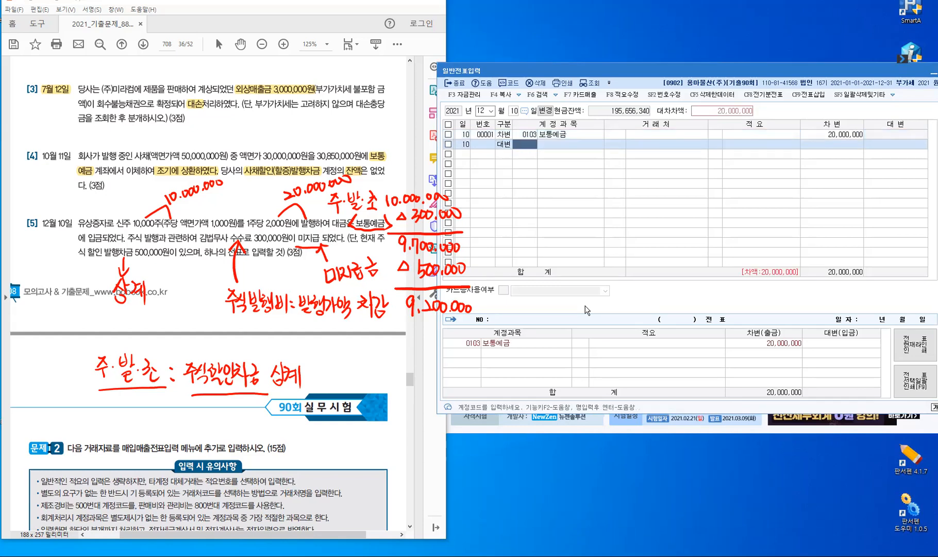
key(Hangul)
text(0331)
key(Return)
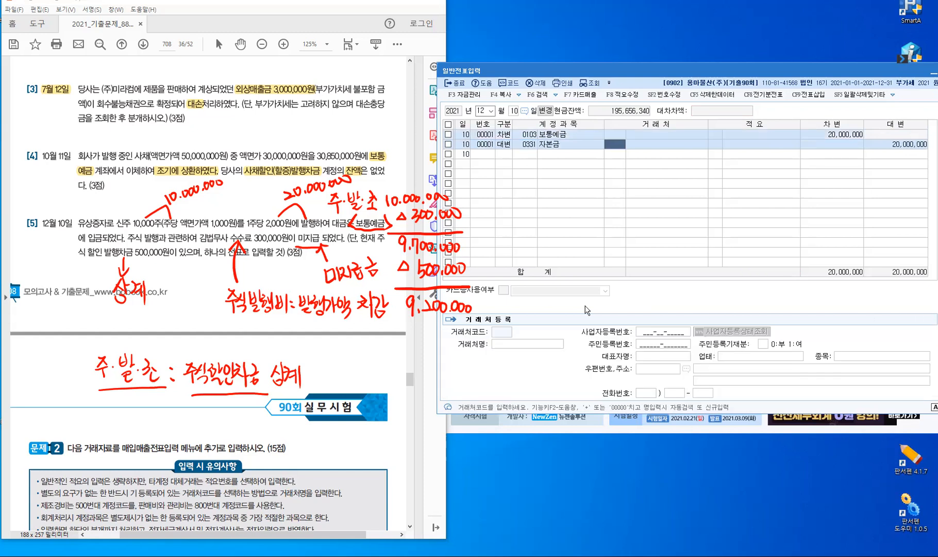
key(Return)
key(Return)
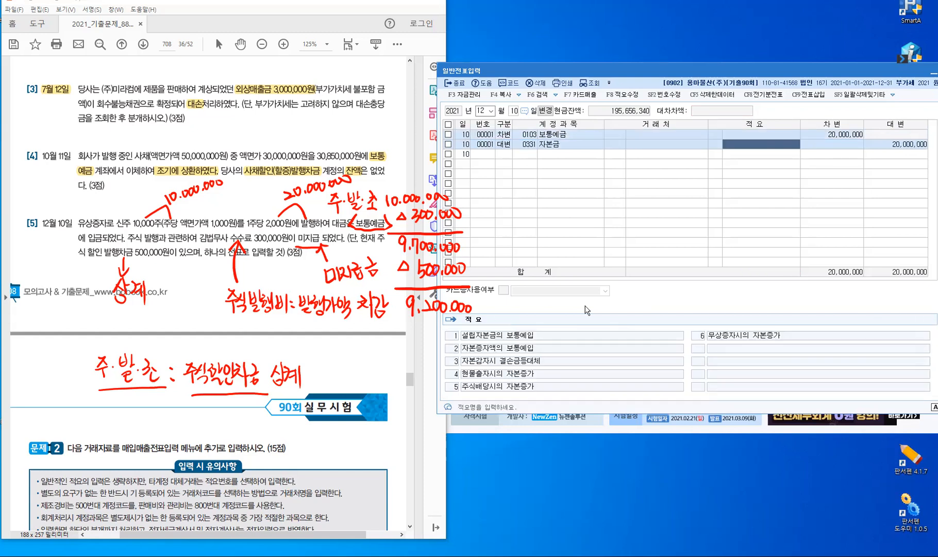
key(Return)
text(10000000)
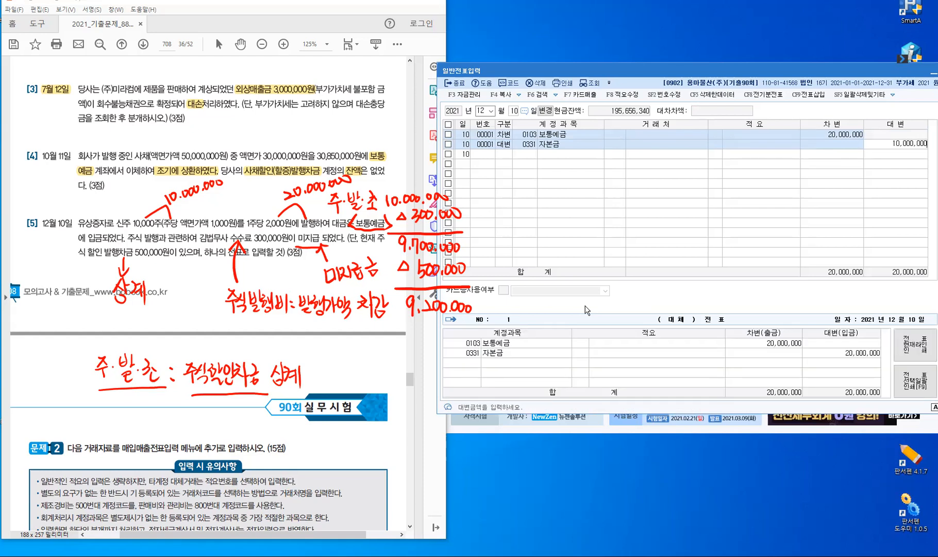
key(Return)
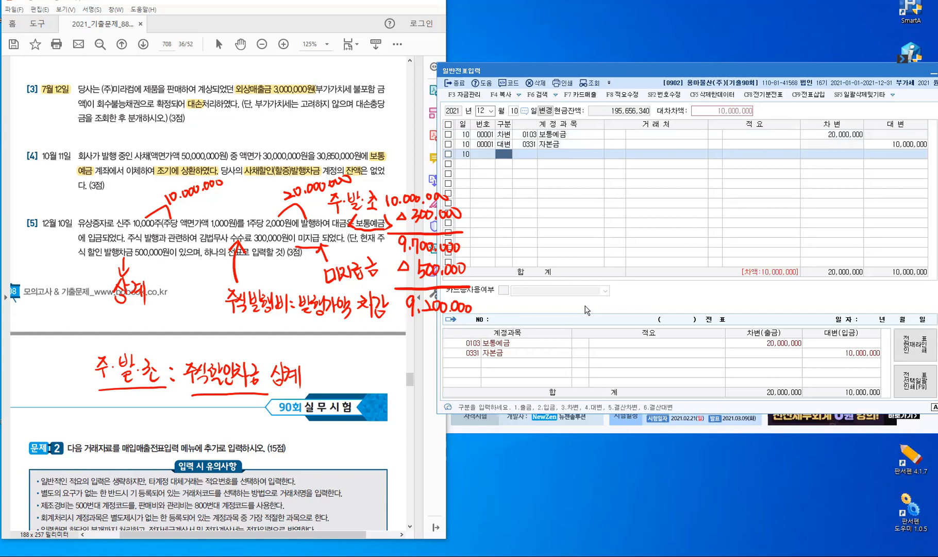
Make row 3 a credit line on account 0253 미지급금
text(2)
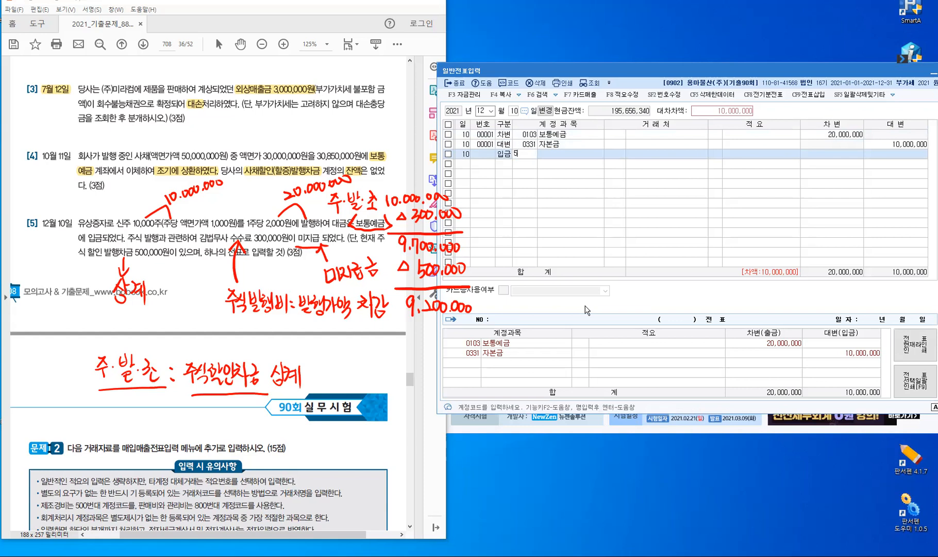
key(Escape)
key(Left)
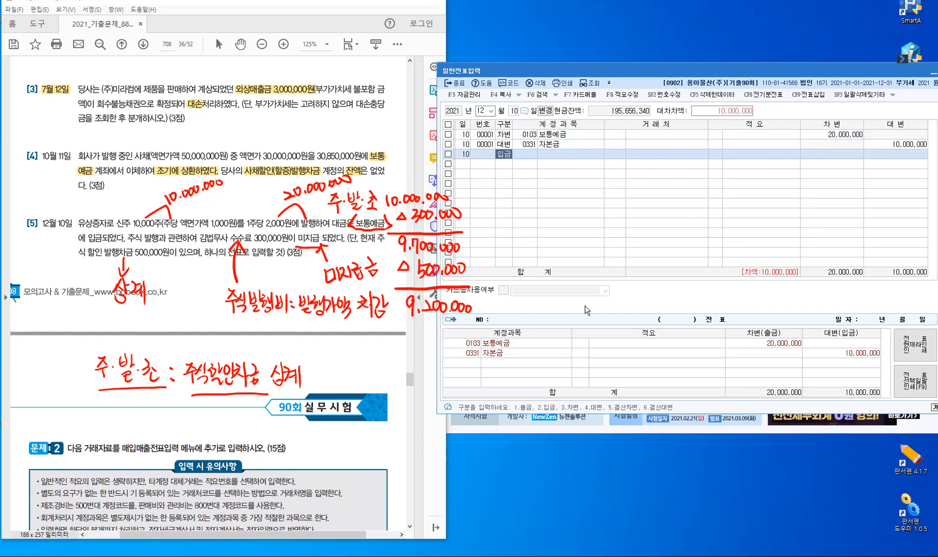
text(4)
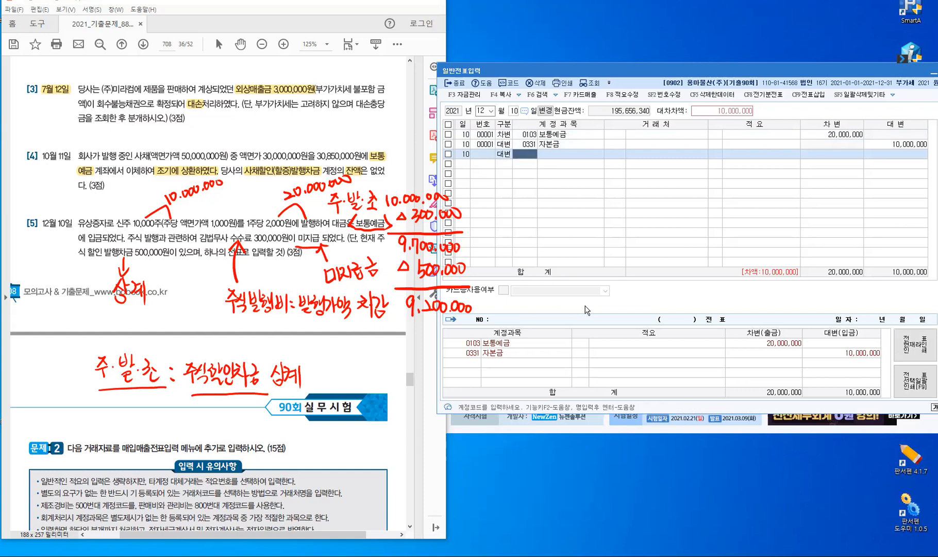
text(253)
key(Return)
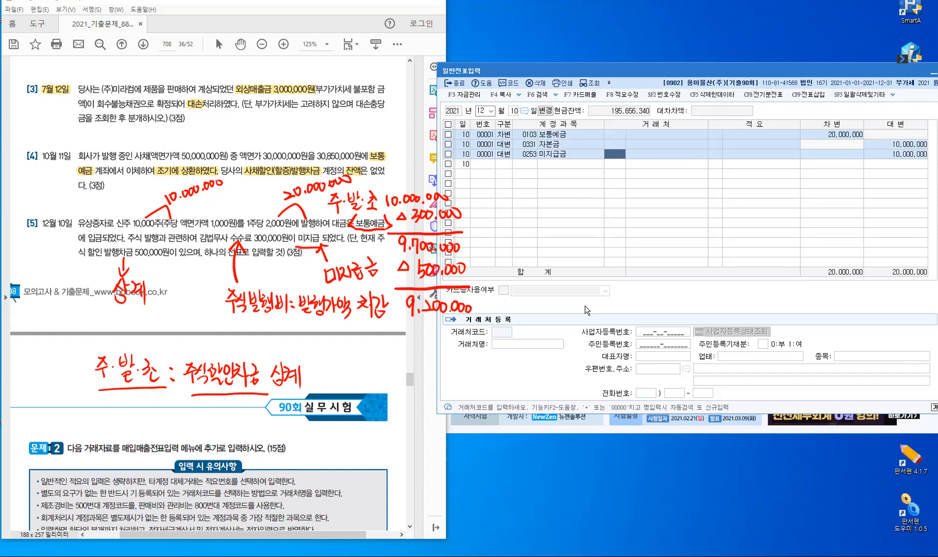
Assign the judicial-scrivener partner, credit 300,000, and begin a fourth credit line
text(김범)
key(Return)
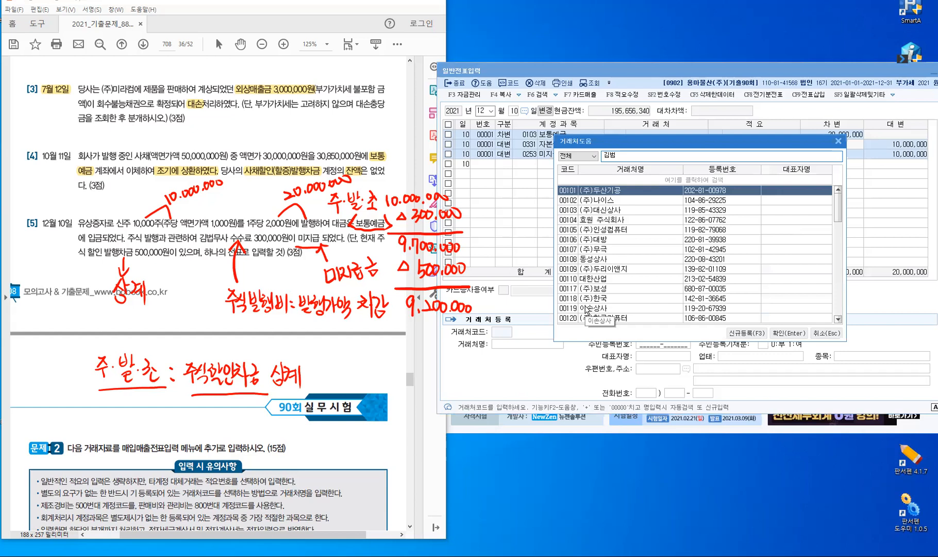
key(BackSpace)
text(ㅂ)
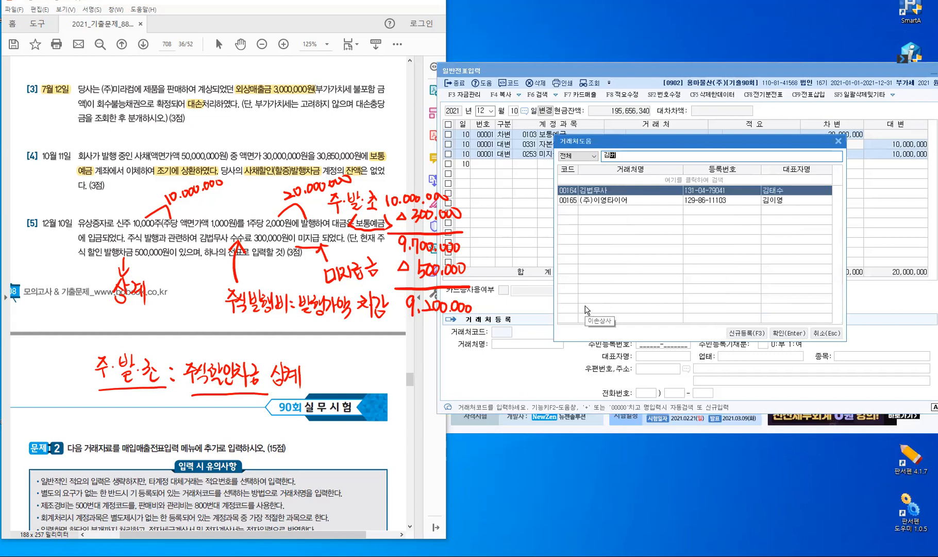
key(Escape)
key(Return)
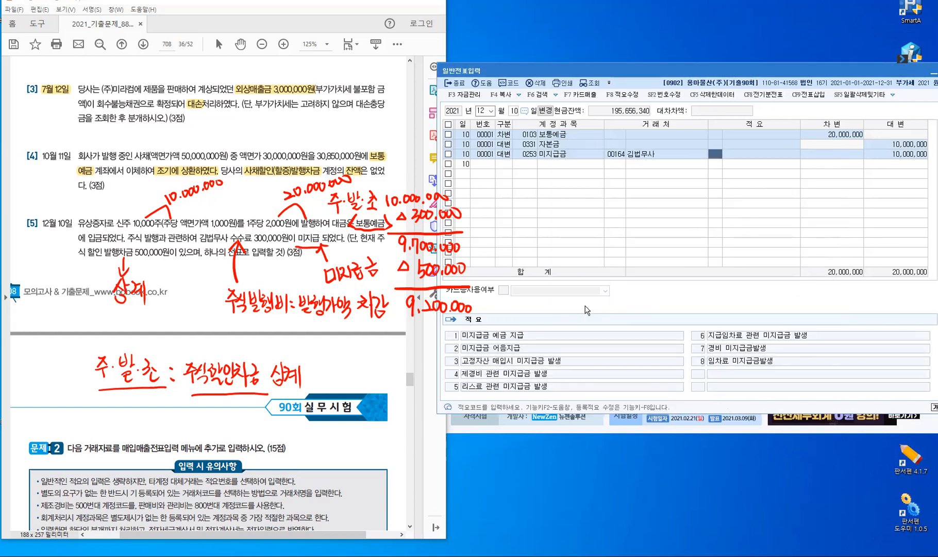
key(Return)
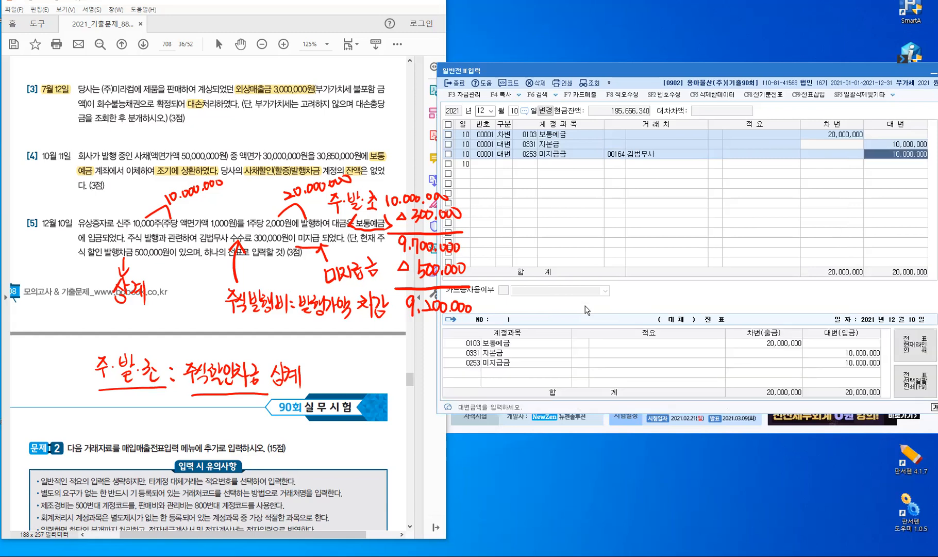
text(300,000)
key(Return)
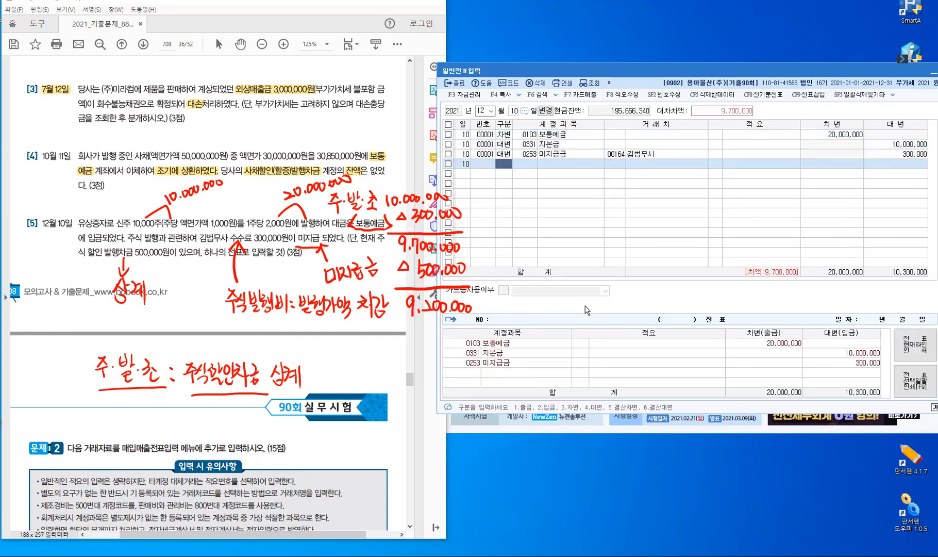
text(4)
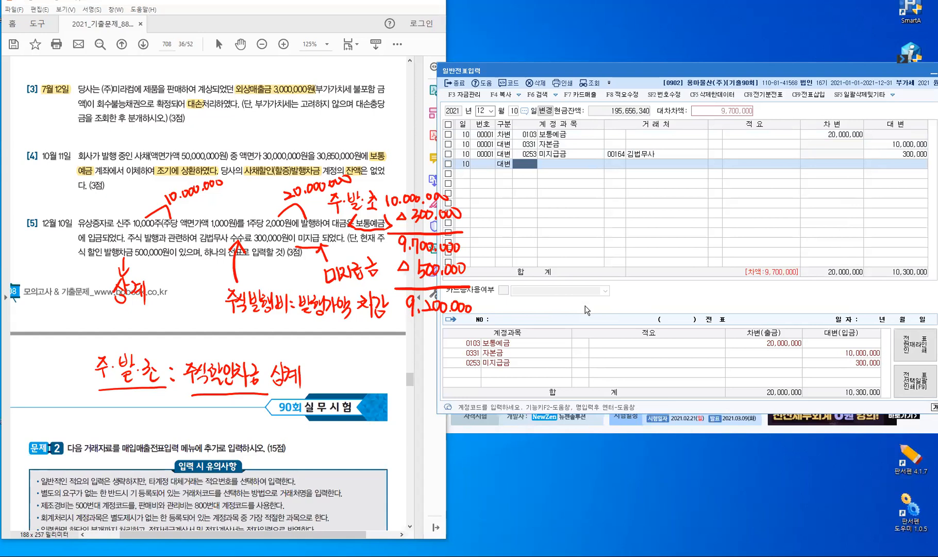
Add a 대변 line crediting 500,000 to 주식할인발행차금 (0381), found via an account search
text(주식할)
key(Return)
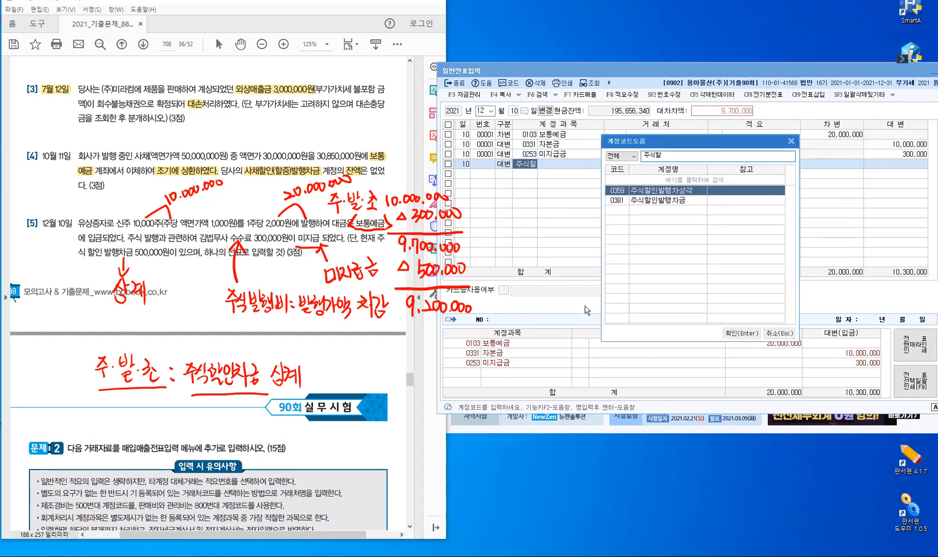
key(Down)
key(Return)
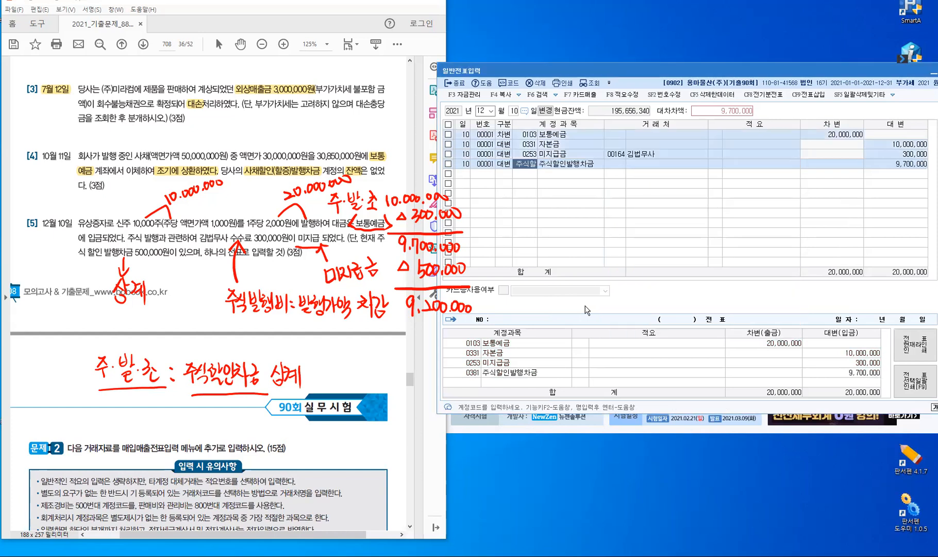
key(Return)
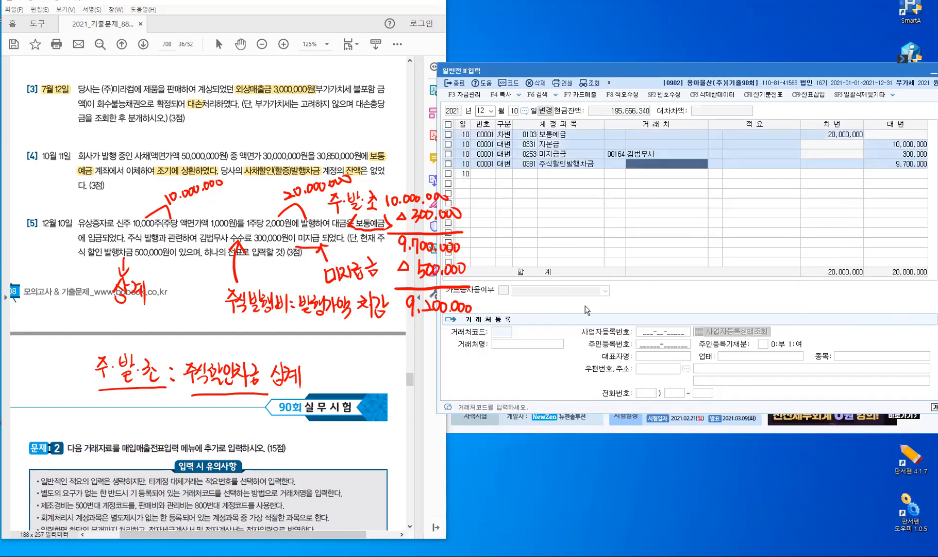
key(Return)
key(Return)
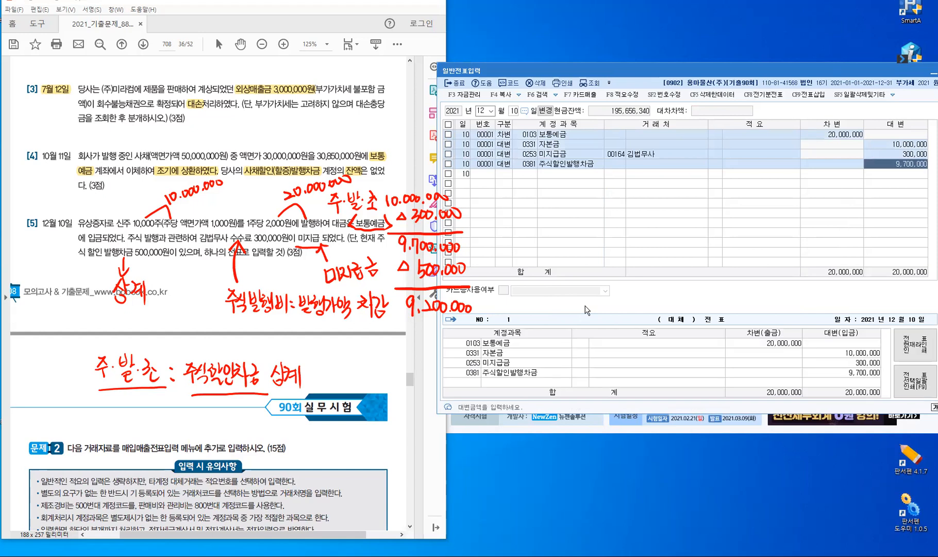
text(500000)
key(Return)
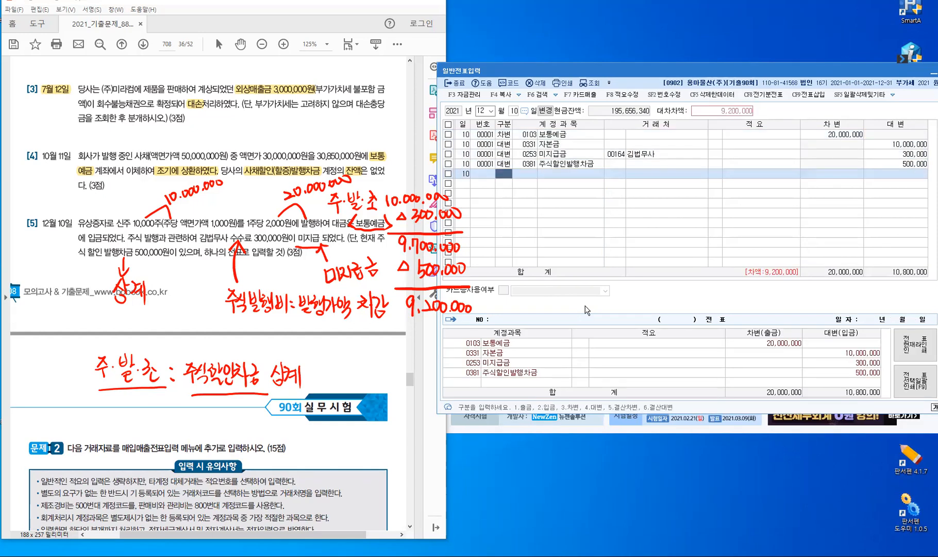
Credit 9,200,000 to 주식발행초과금 (0341) so the voucher balances at 20,000,000, then close it
text(4)
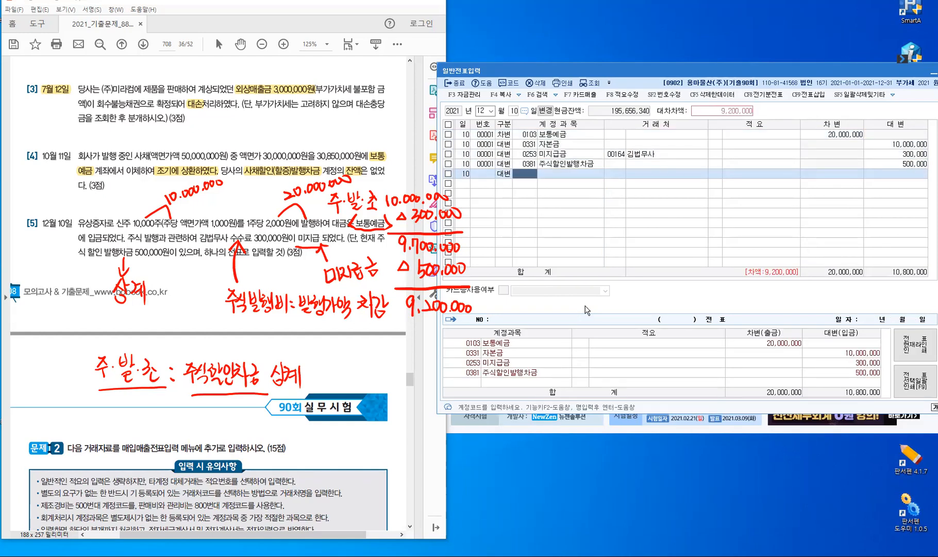
text(주식발)
key(Return)
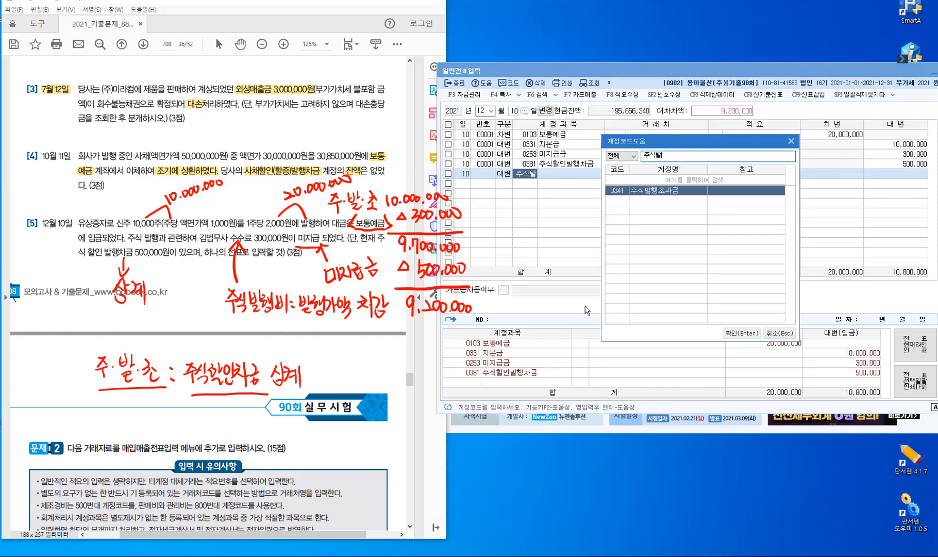
key(Return)
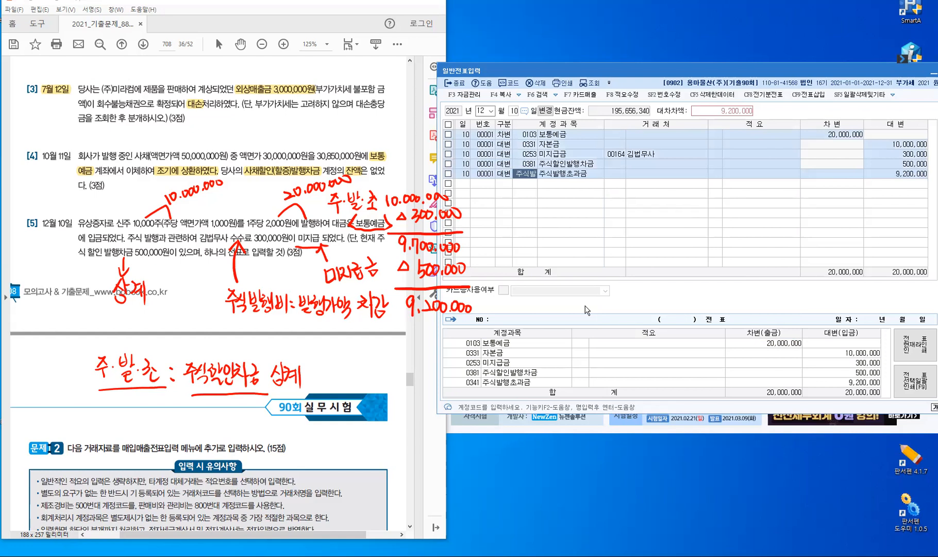
key(Return)
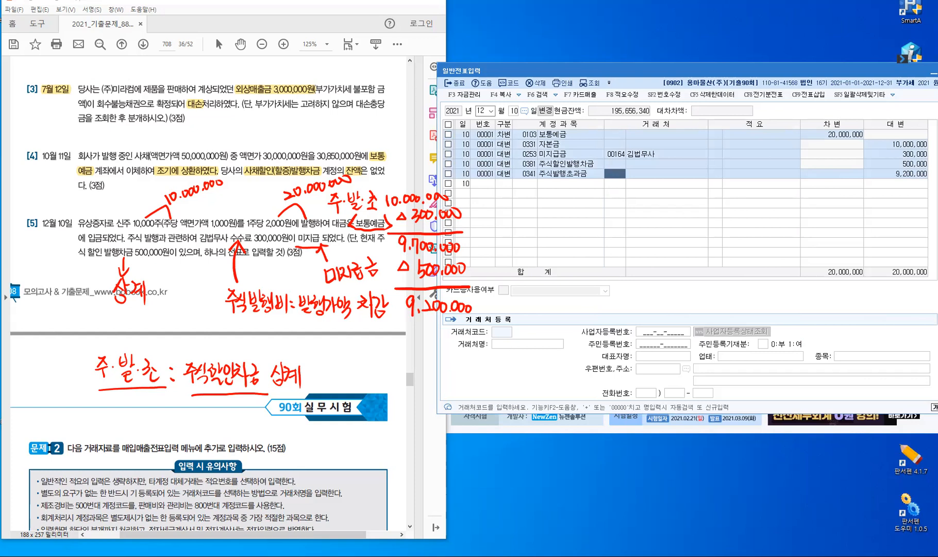
key(Return)
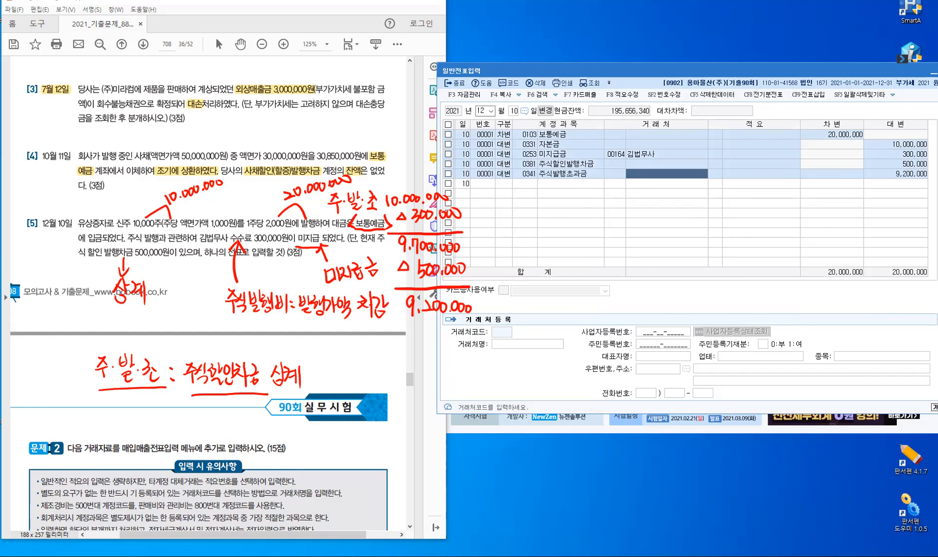
key(Return)
key(Return)
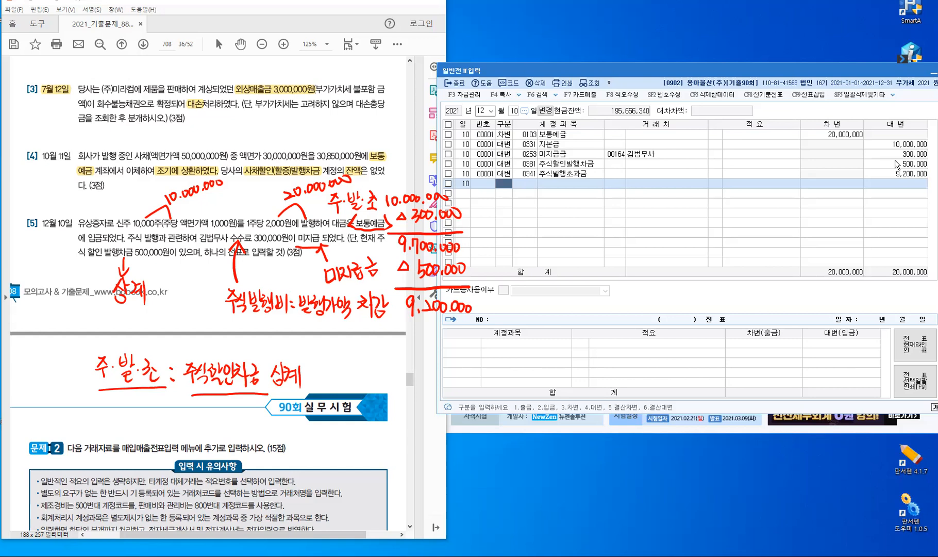
key(ctrl)
key(Escape)
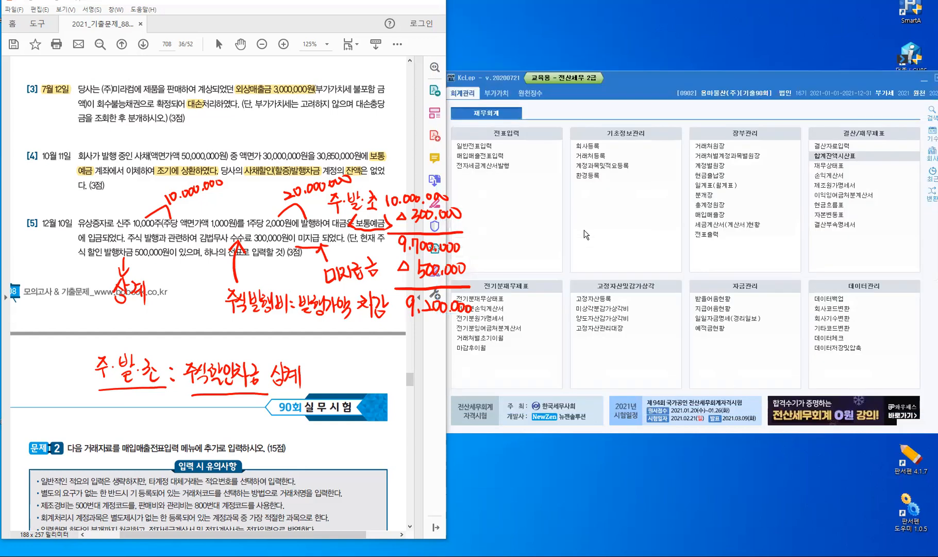
Clear the PDF pen marks and start a 매입매출전표입력 entry dated July 10 (0710)
key(Escape)
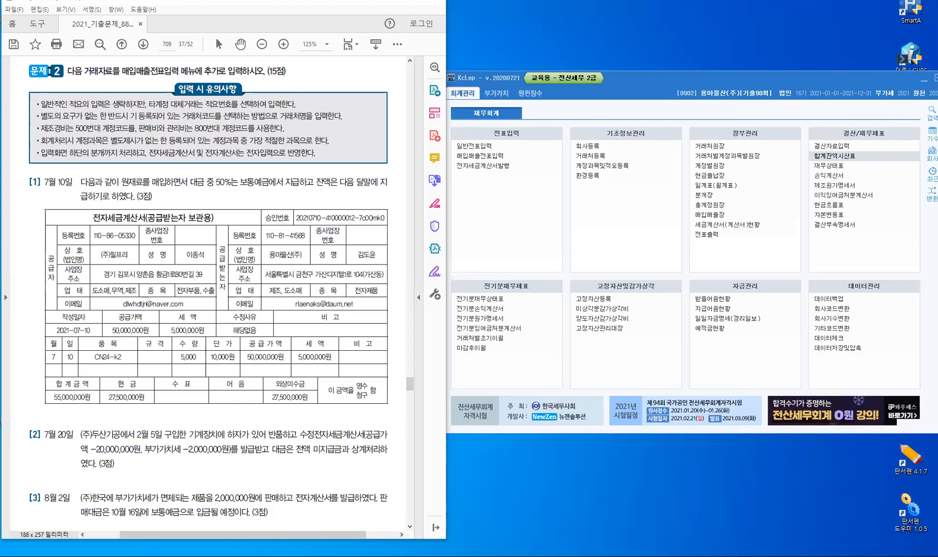
click(489, 155)
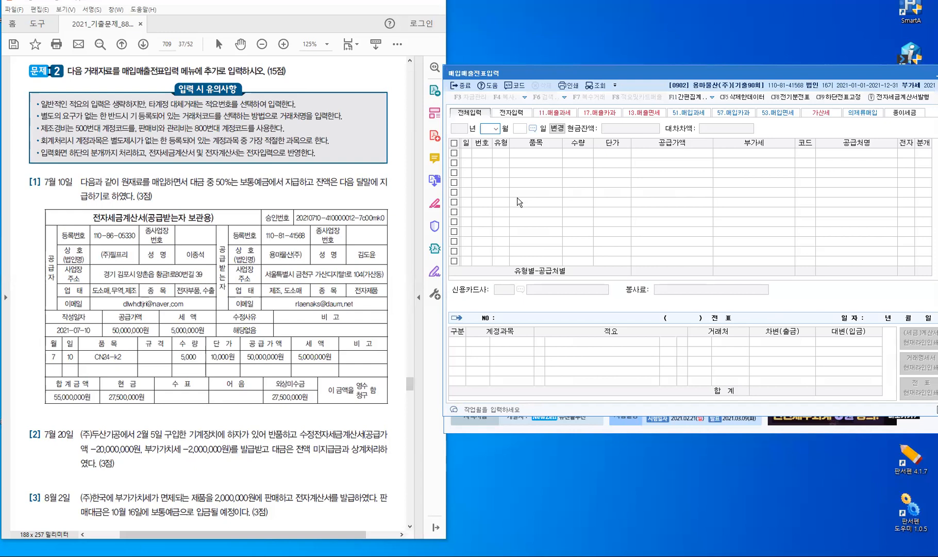
text(07)
text(1)
text(0)
key(Return)
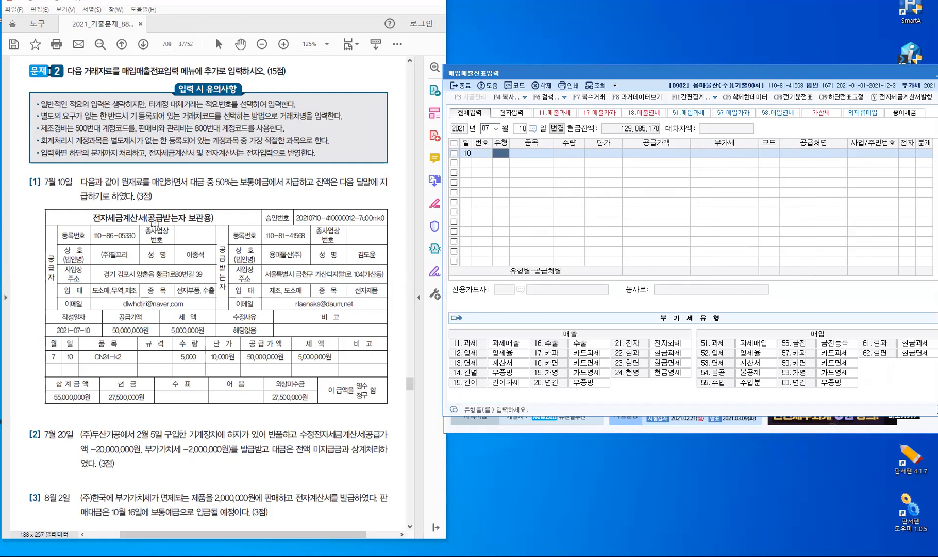
Highlight 보통예금에서, 다음 달말에 and 원재료 in question [1], adding a red note and check
double_click(249, 181)
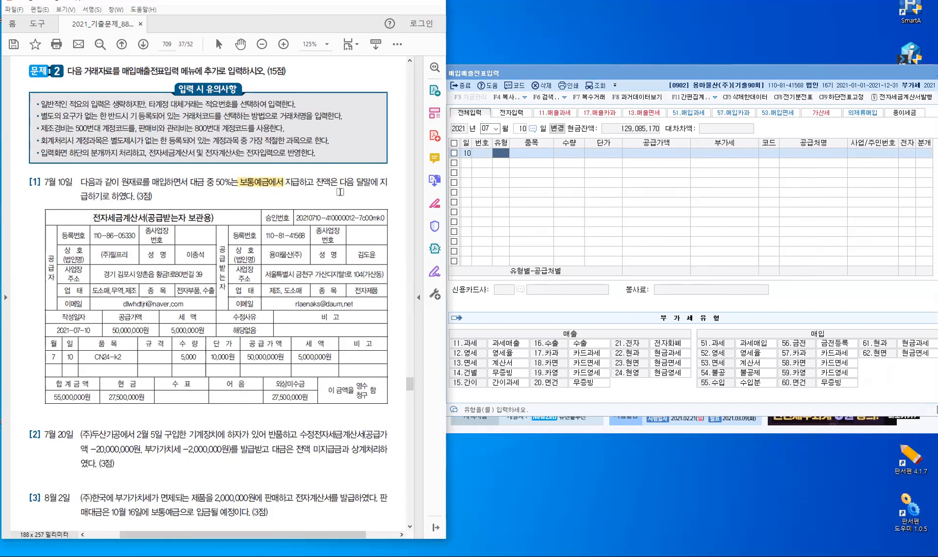
drag(338, 181, 378, 181)
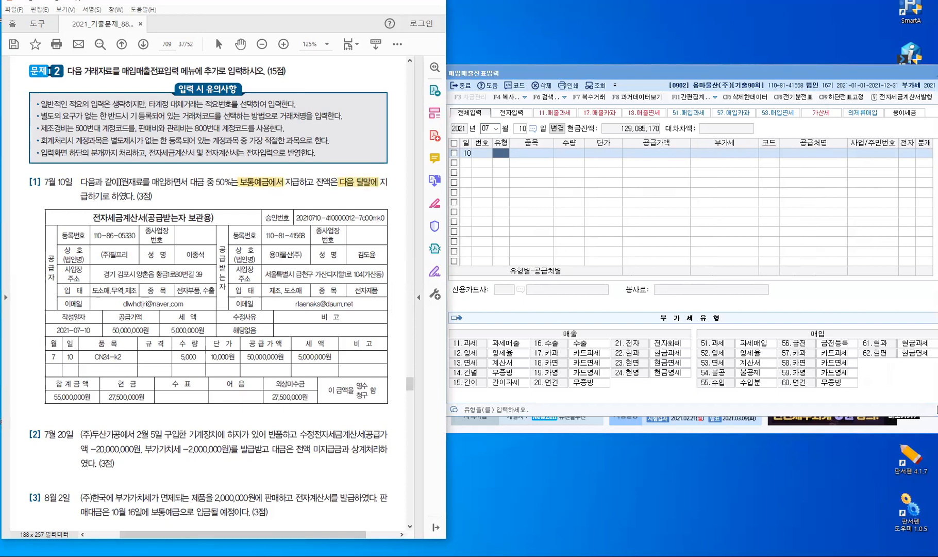
drag(119, 181, 138, 181)
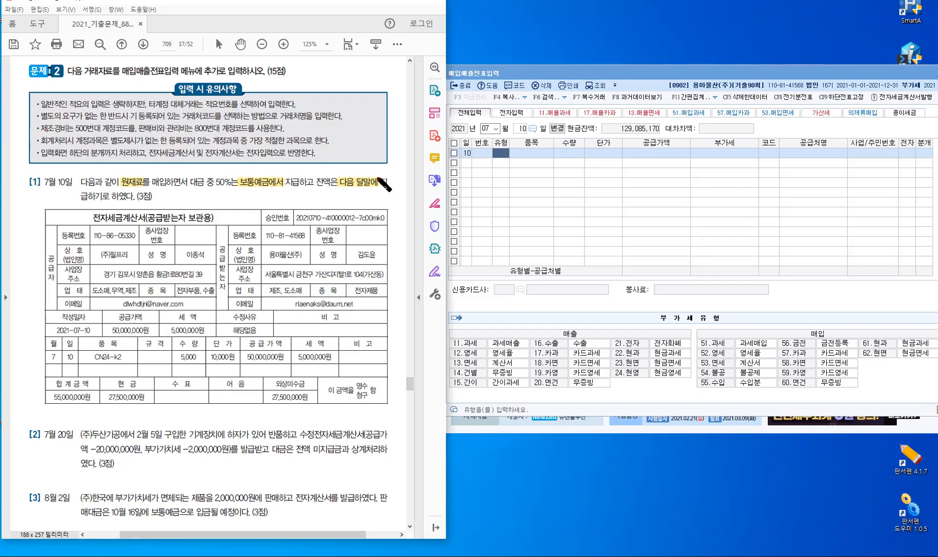
mouse_move(344, 161)
mouse_down()
mouse_move(363, 169)
mouse_move(391, 161)
mouse_move(388, 170)
mouse_up()
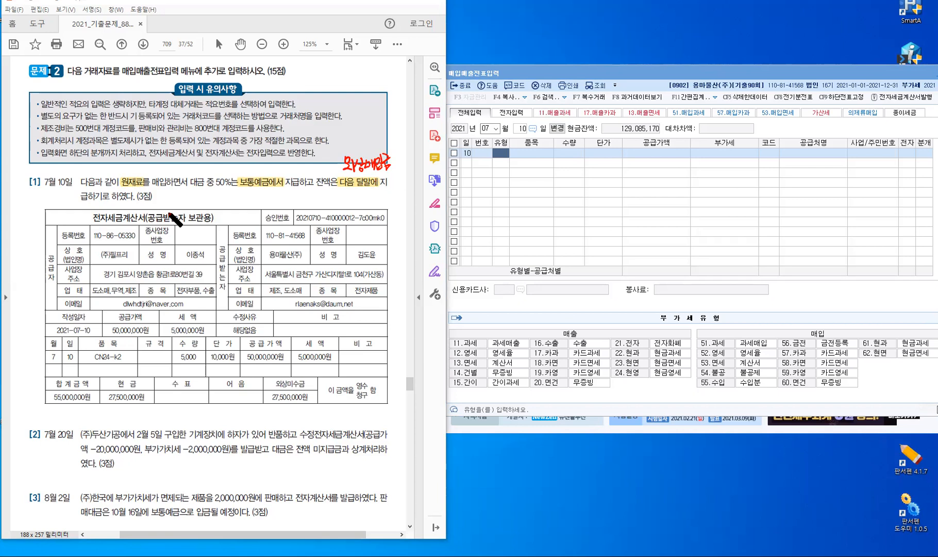
drag(133, 169, 139, 163)
Fill the July 10 row as type 51 taxable purchase of 원재료, supply 50,000,000
click(501, 154)
text(5)
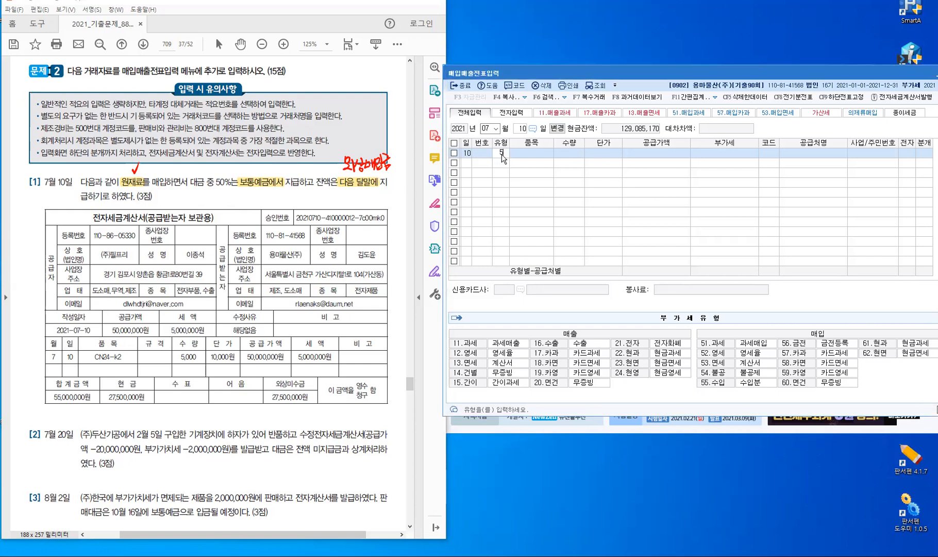
text(1)
key(Return)
text(원)
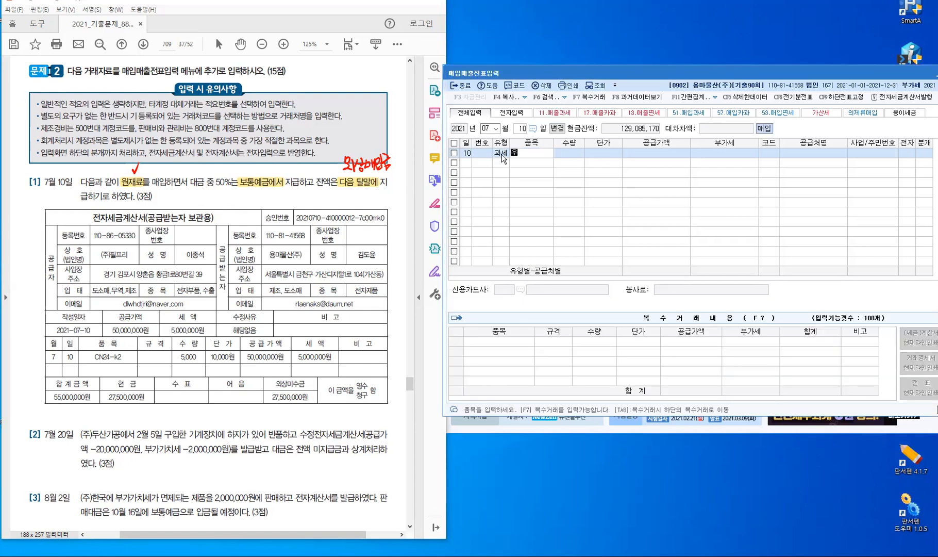
text(재료)
key(Return)
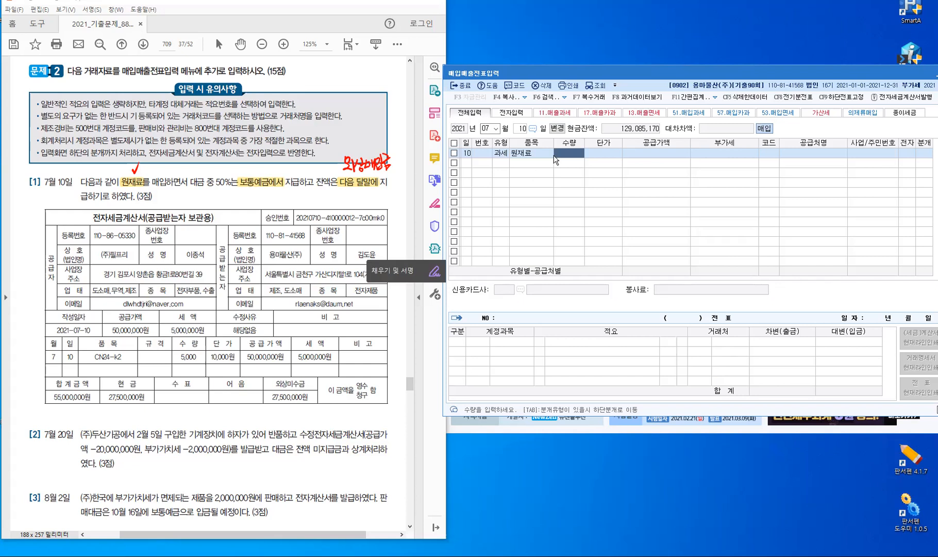
key(Return)
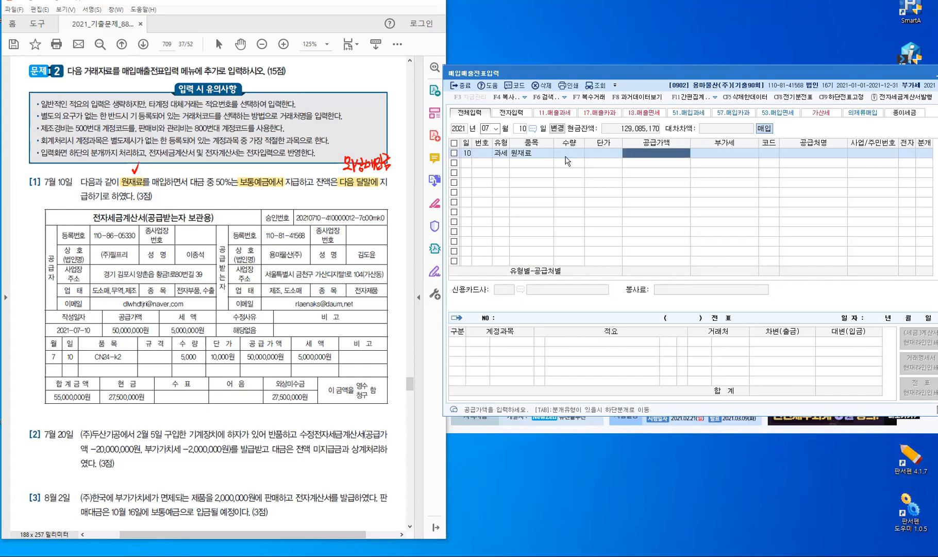
text(50000000)
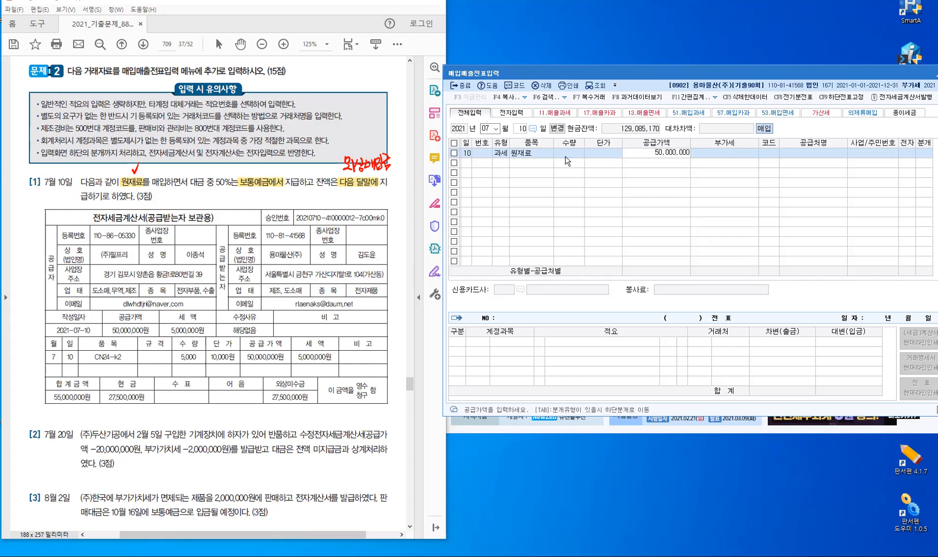
key(Return)
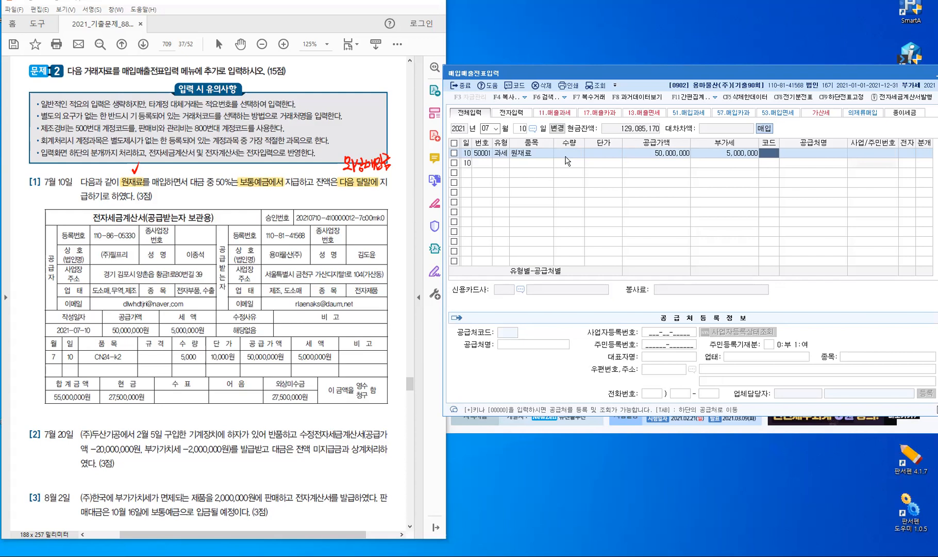
Set supplier (주)필프리, electronic invoice 1, and mixed journal type 3 (혼합)
text(필프)
key(Return)
key(Return)
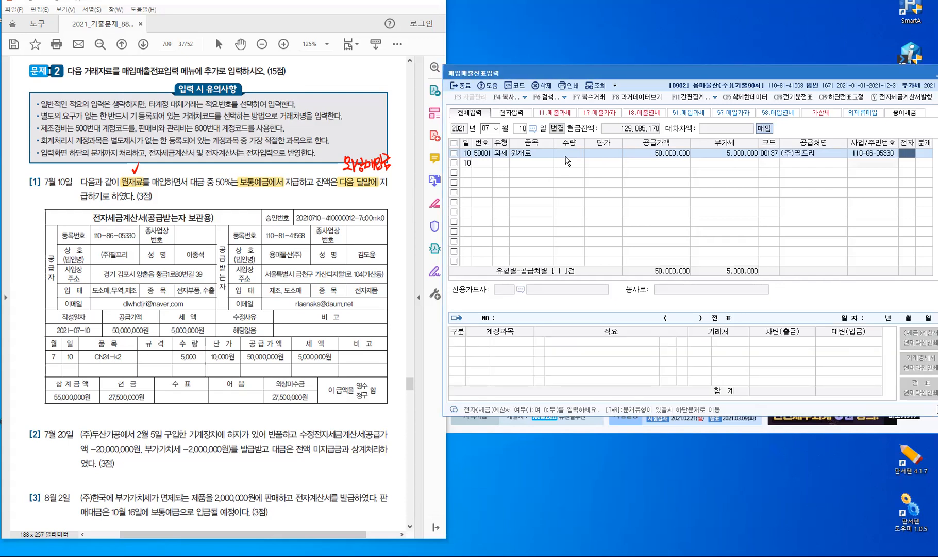
text(1)
key(Return)
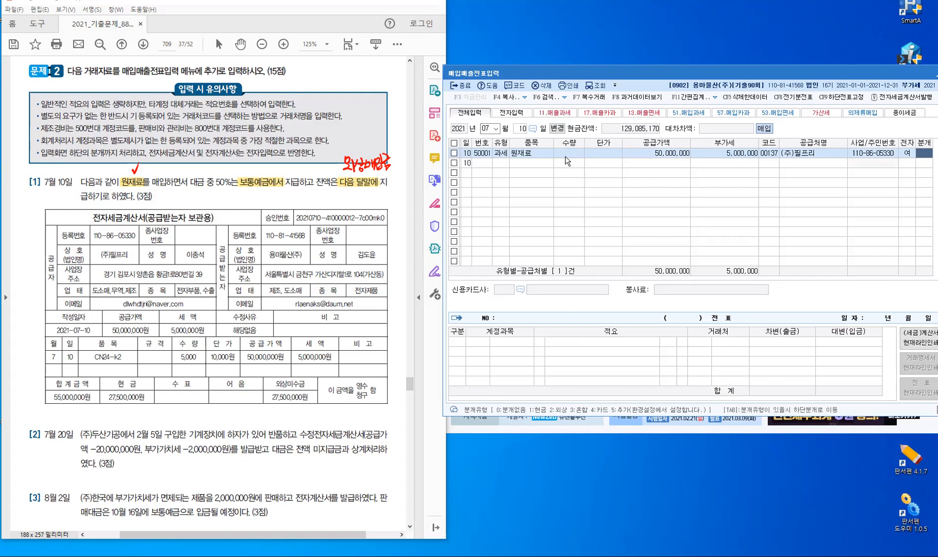
text(3)
key(Return)
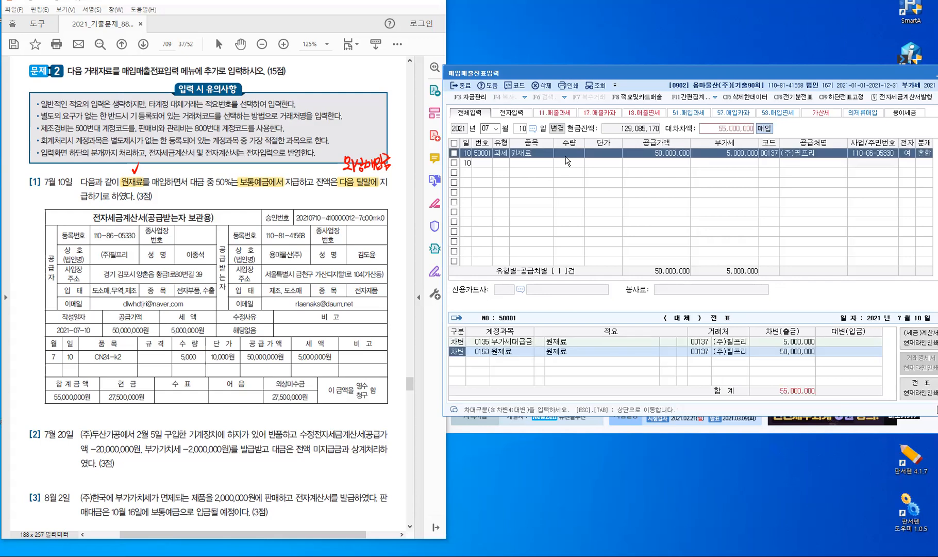
Credit 27,500,000 each to 0103 보통예금 and 0251 외상매입금, then erase the PDF's red ink
key(Down)
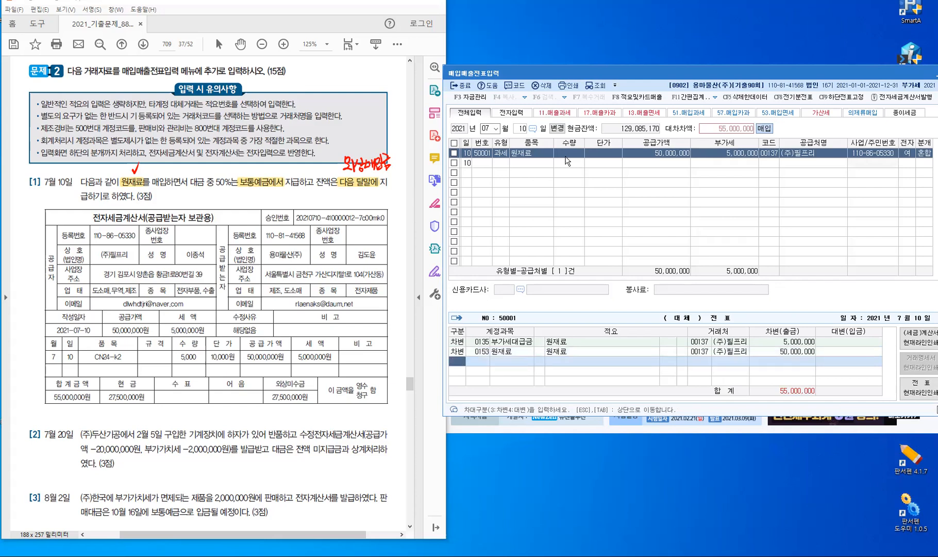
key(Return)
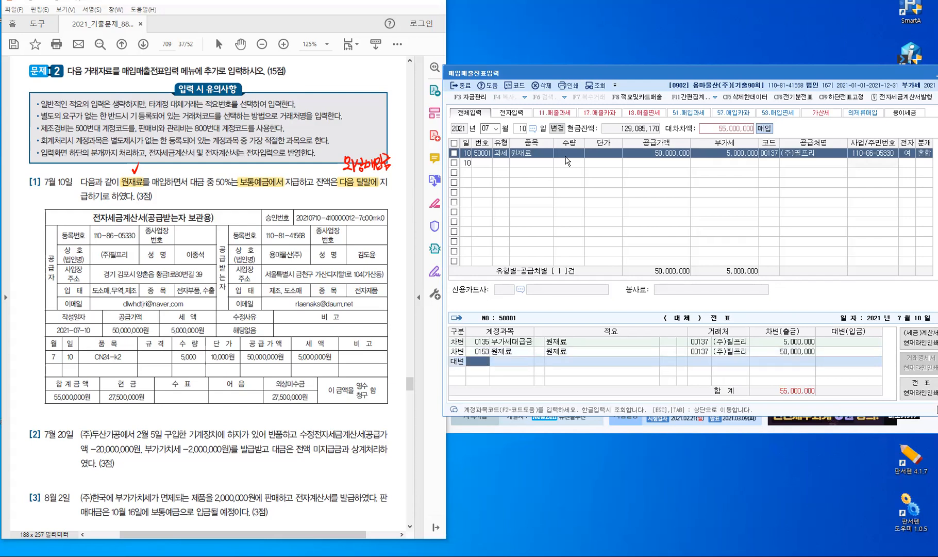
text(103)
key(Return)
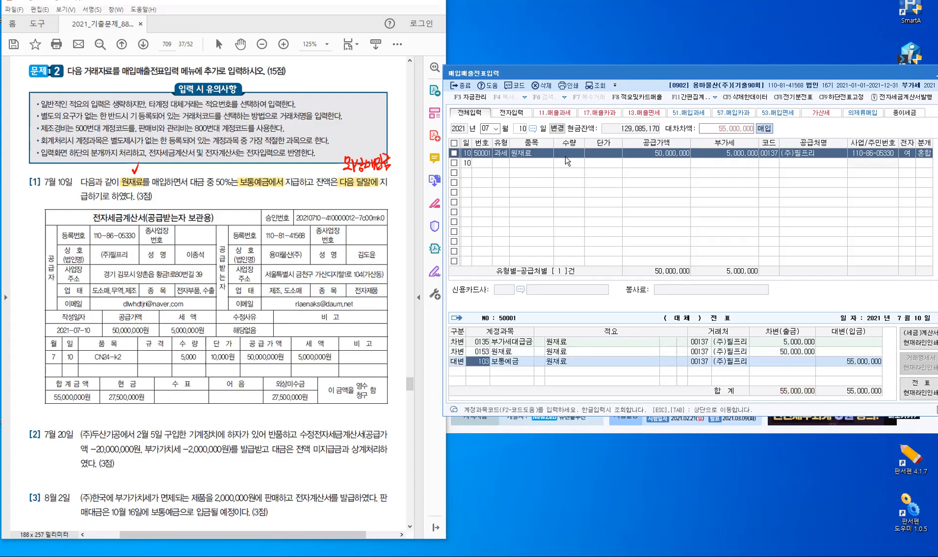
key(Return)
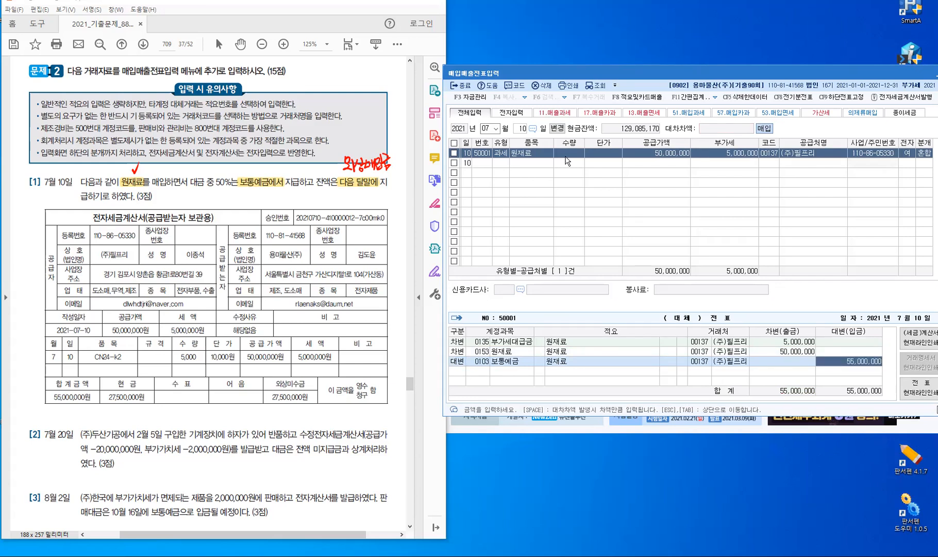
text(27,500)
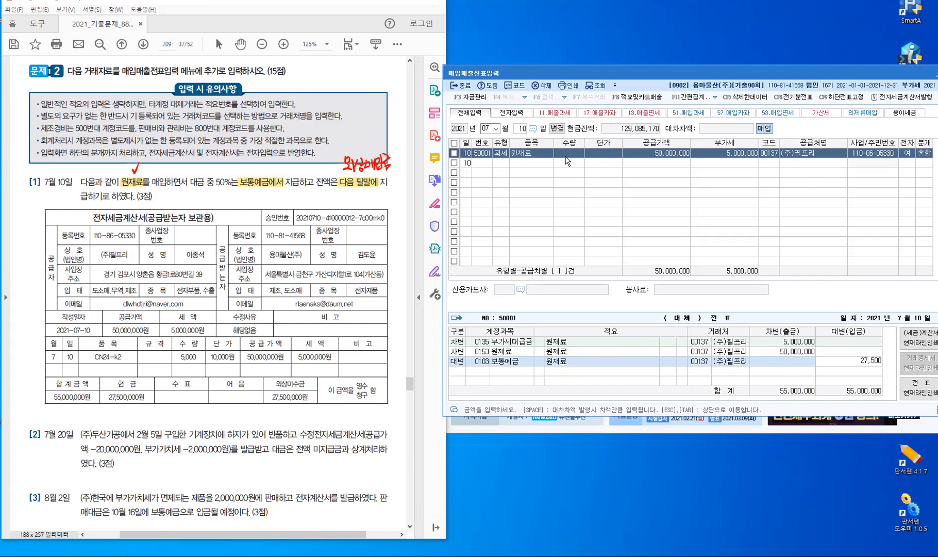
text(,000)
key(Return)
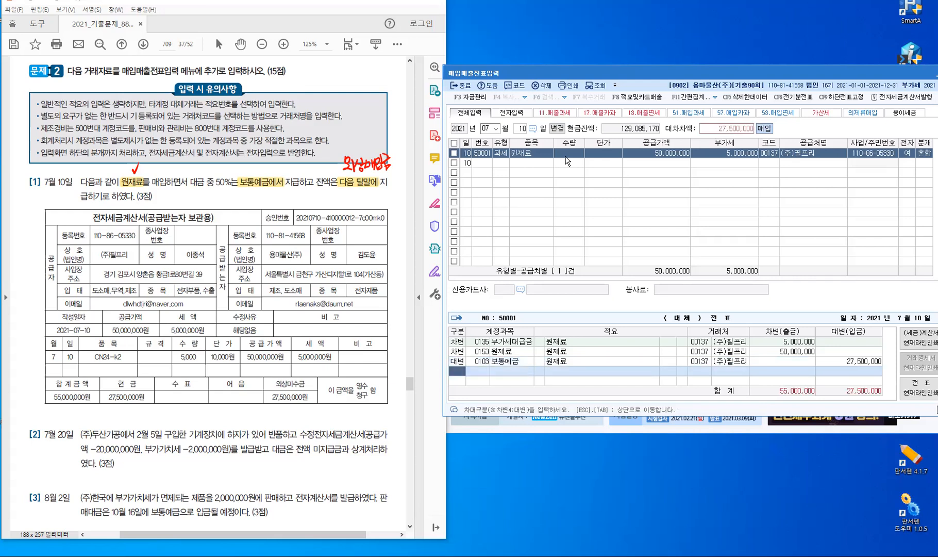
text(4)
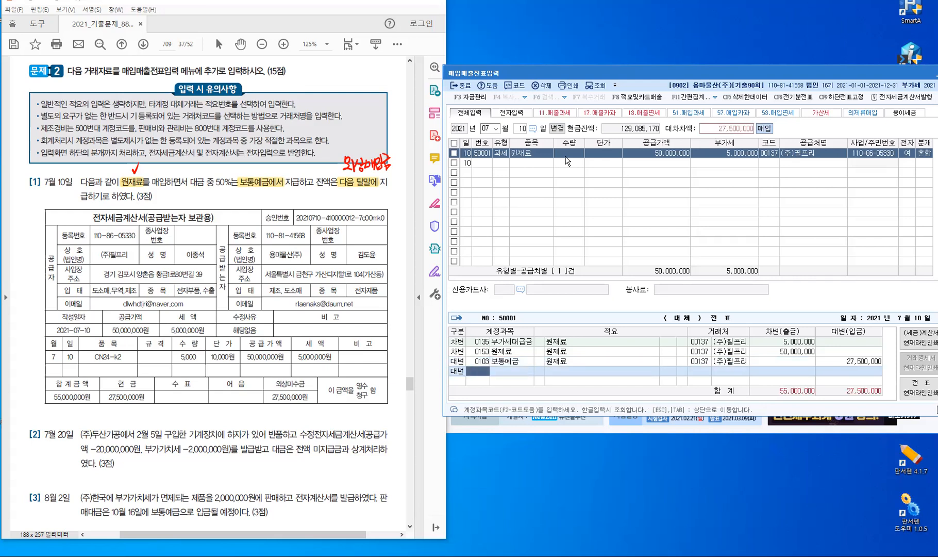
text(251)
key(Return)
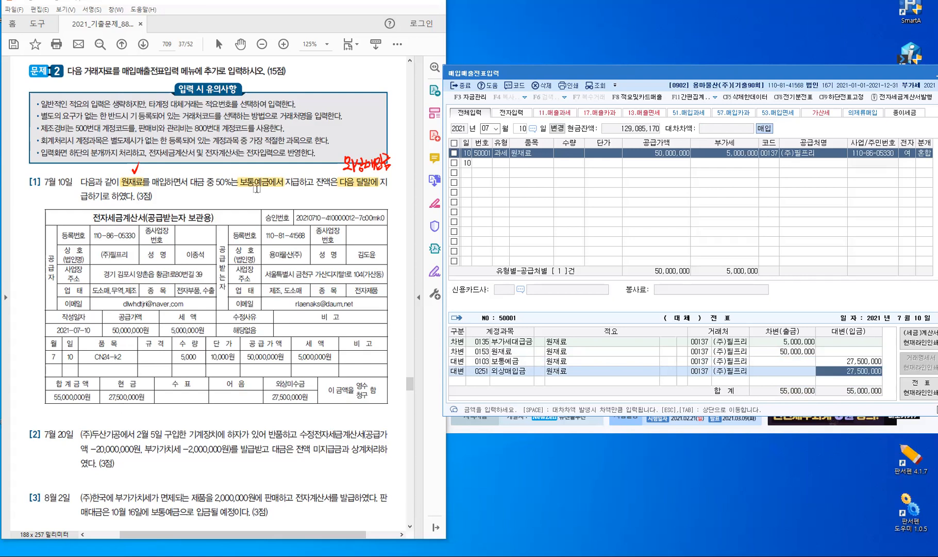
key(ctrl)
key(Escape)
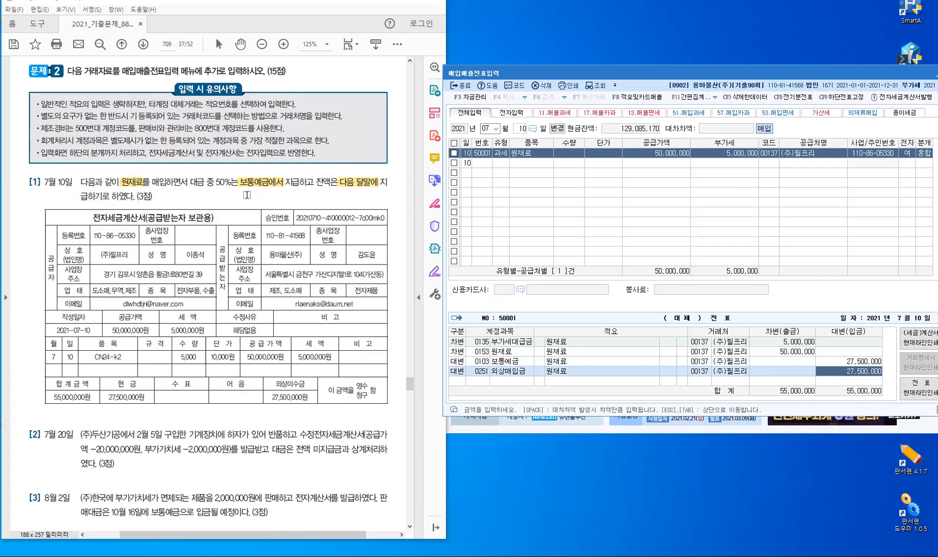
Finish the July 10 voucher and start a new purchase row dated July 20
scroll(254, 217, down, 5)
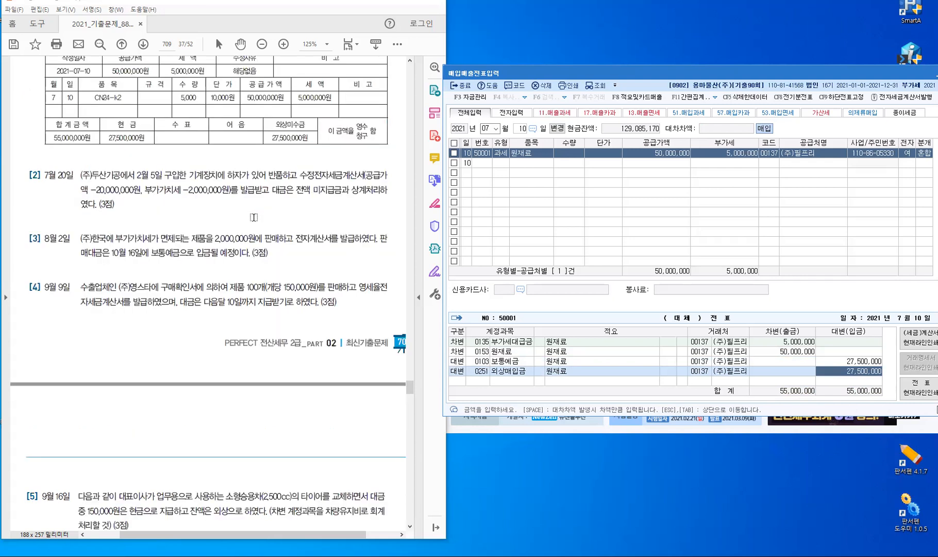
scroll(254, 217, down, 1)
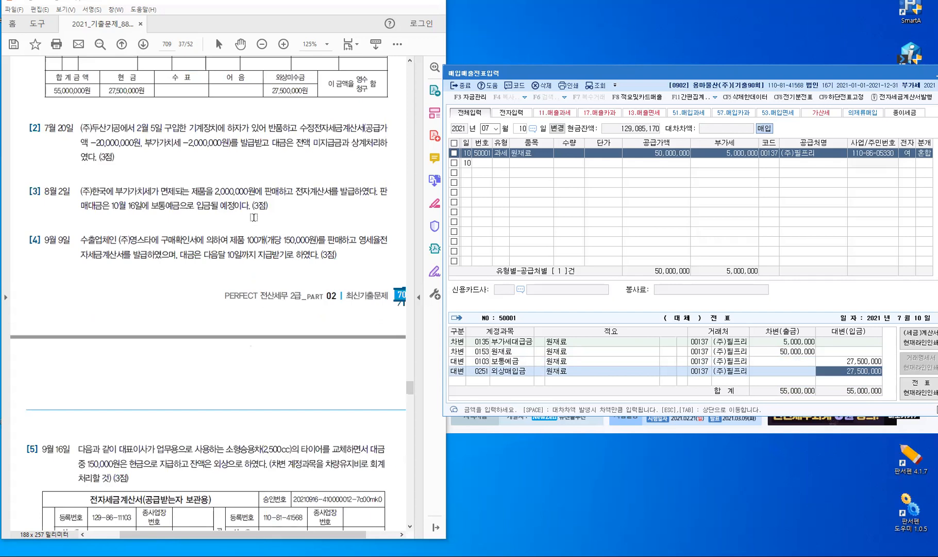
scroll(211, 202, down, 1)
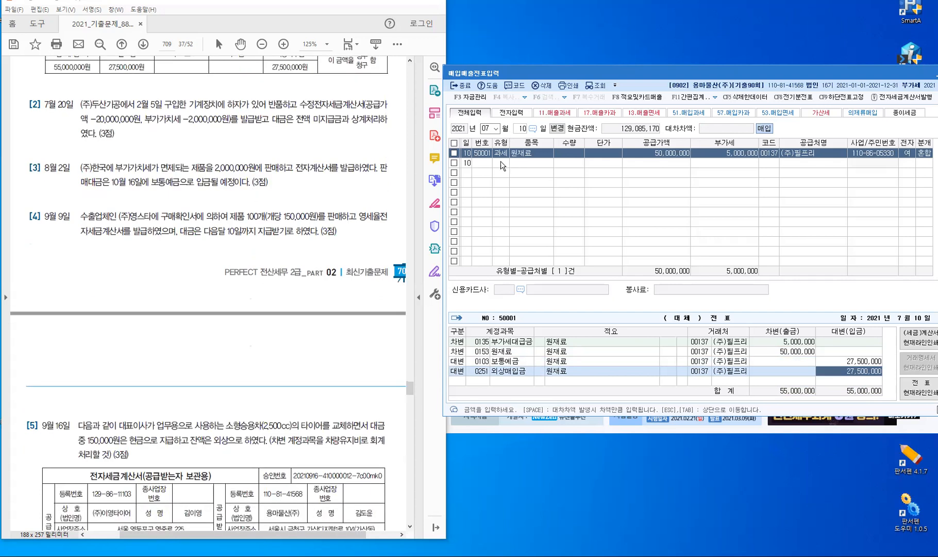
key(Return)
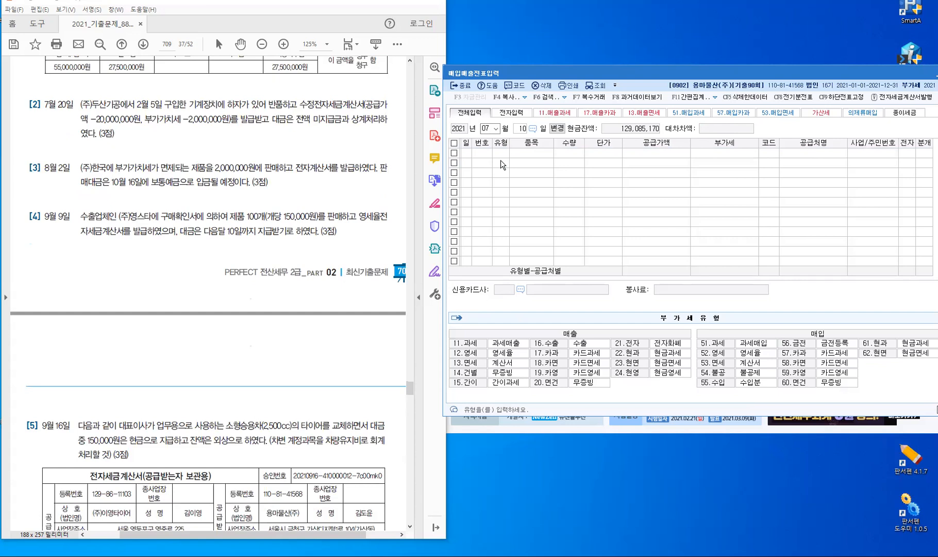
key(Escape)
text(2)
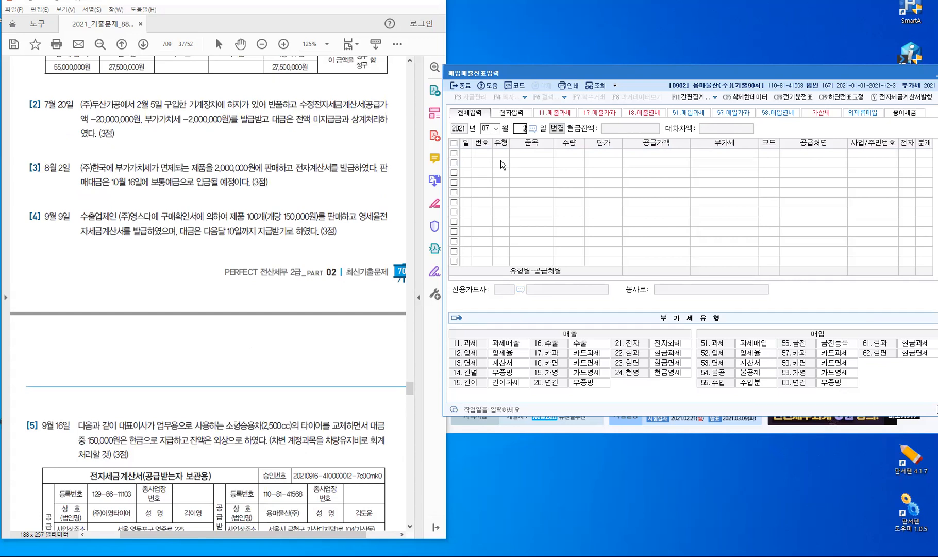
text(0)
key(Return)
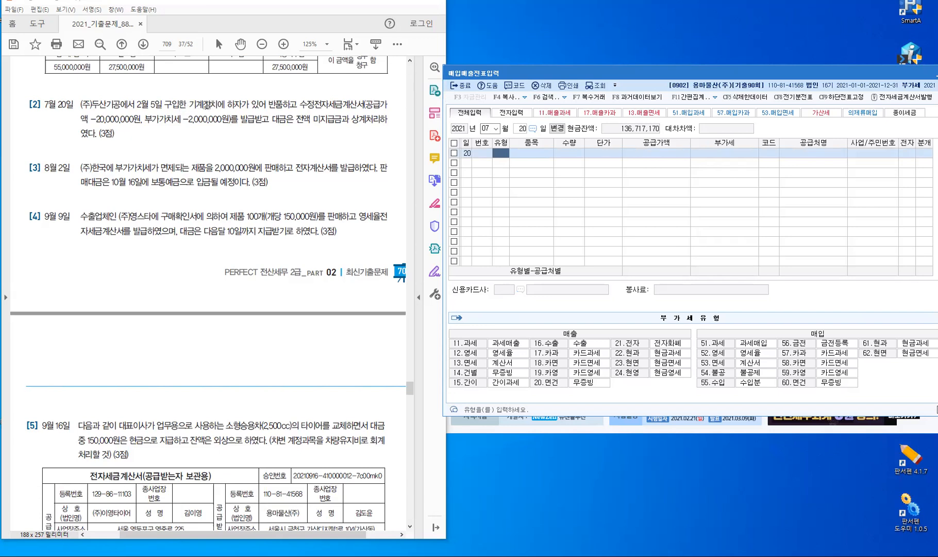
Highlight 기계장치 and 미지급금 in question [2] of the problem sheet
drag(189, 105, 219, 105)
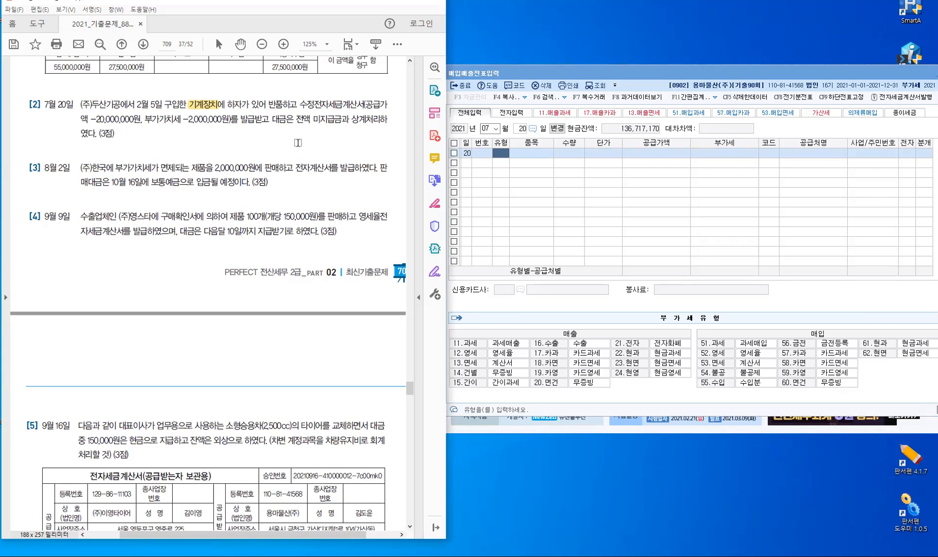
double_click(338, 119)
click(327, 158)
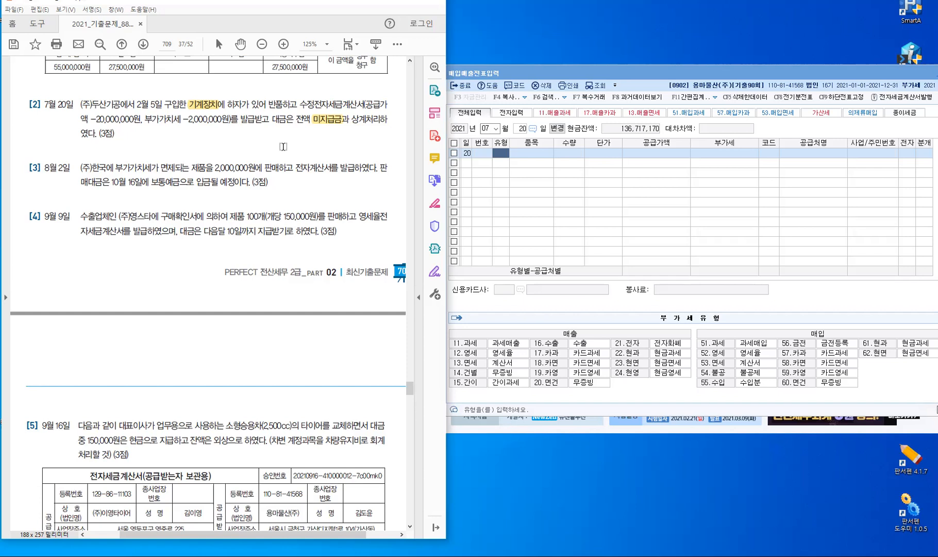
Start a type-51 purchase of 기계장치 with supply amount -20,000,000 and VAT -2,000,000
click(501, 152)
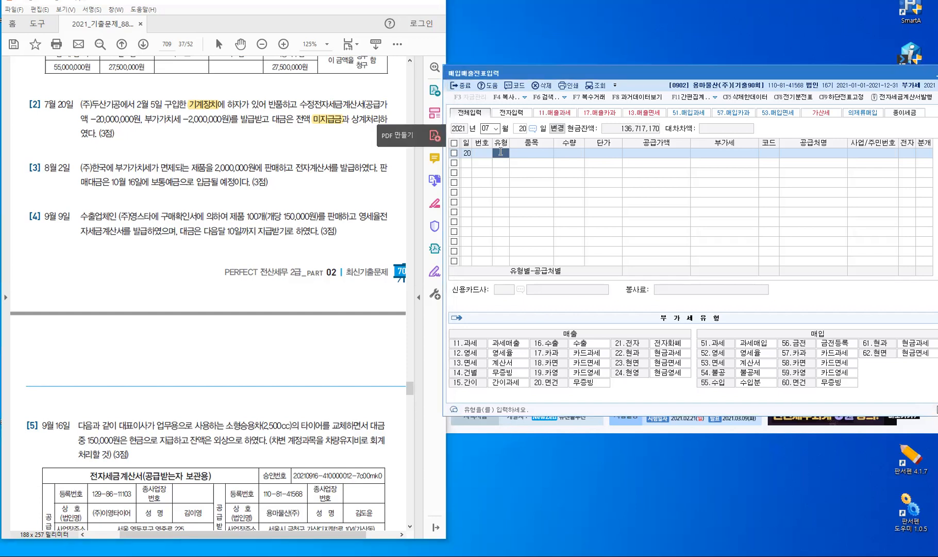
text(51)
key(Return)
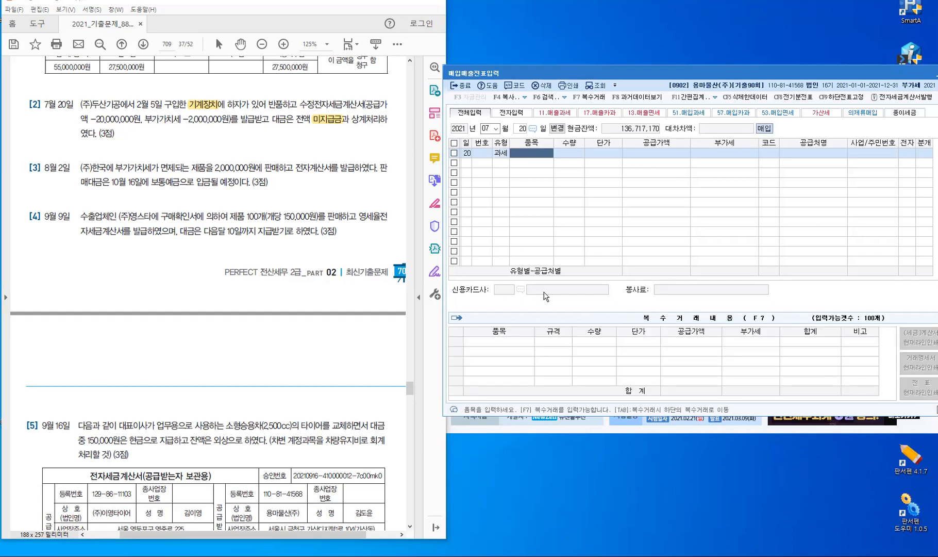
text(기계장치)
key(Return)
key(Return)
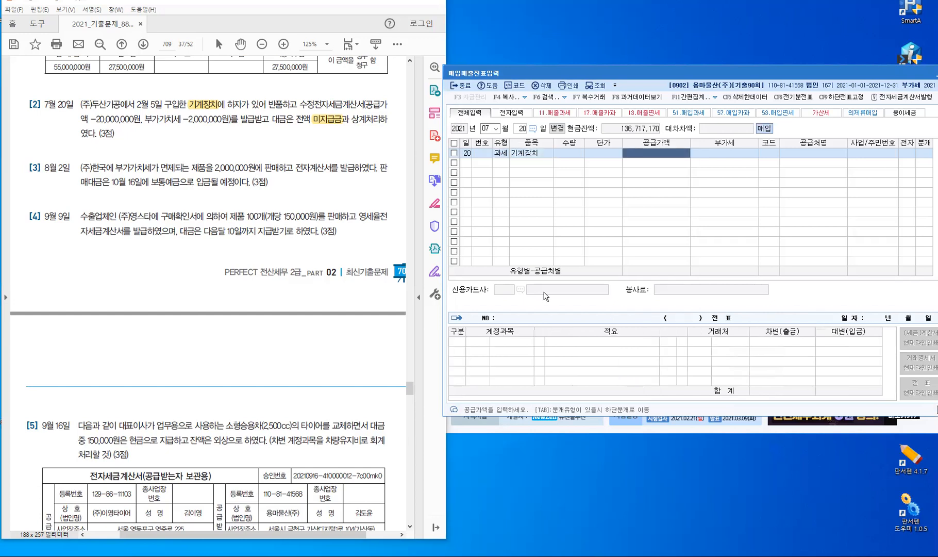
text(-)
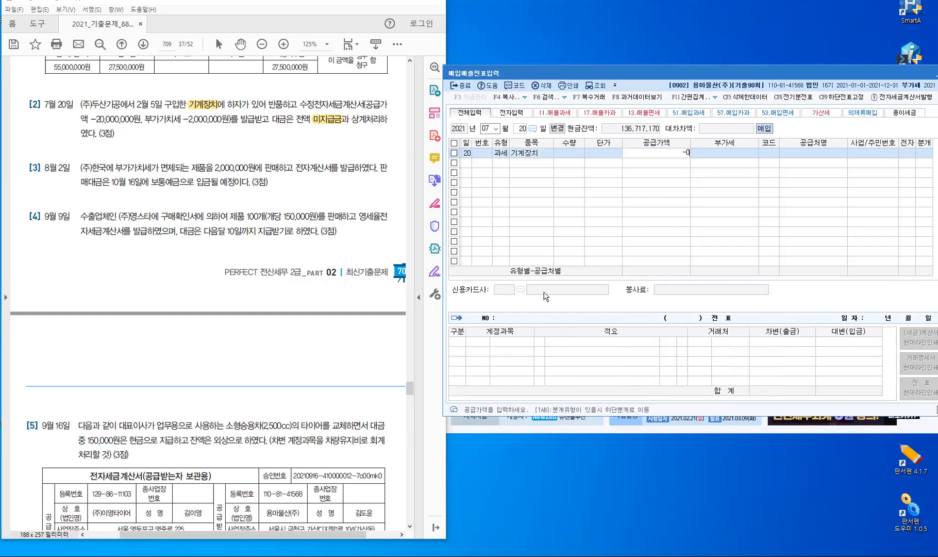
text(20,000,000)
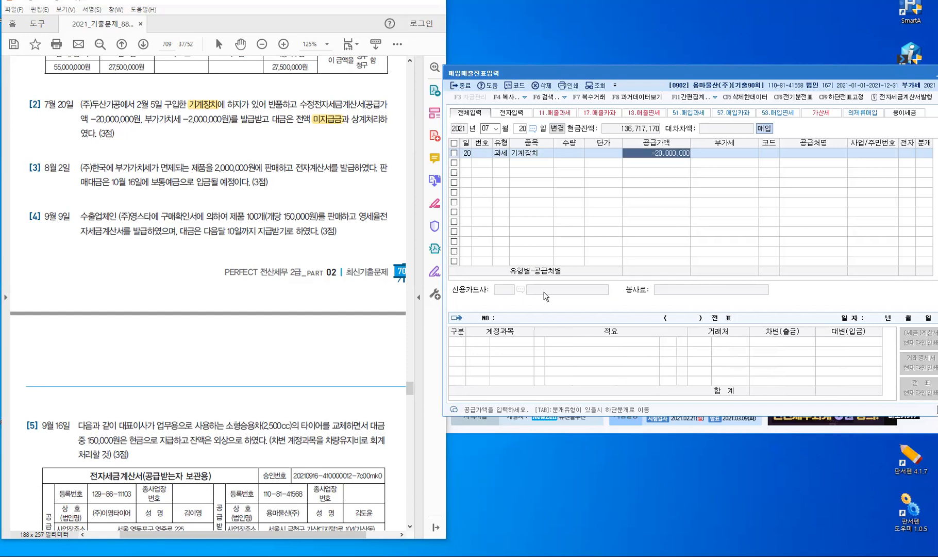
key(Return)
Set supplier (주)두산기공, mark the invoice electronic, and choose mixed journal type 3
key(Return)
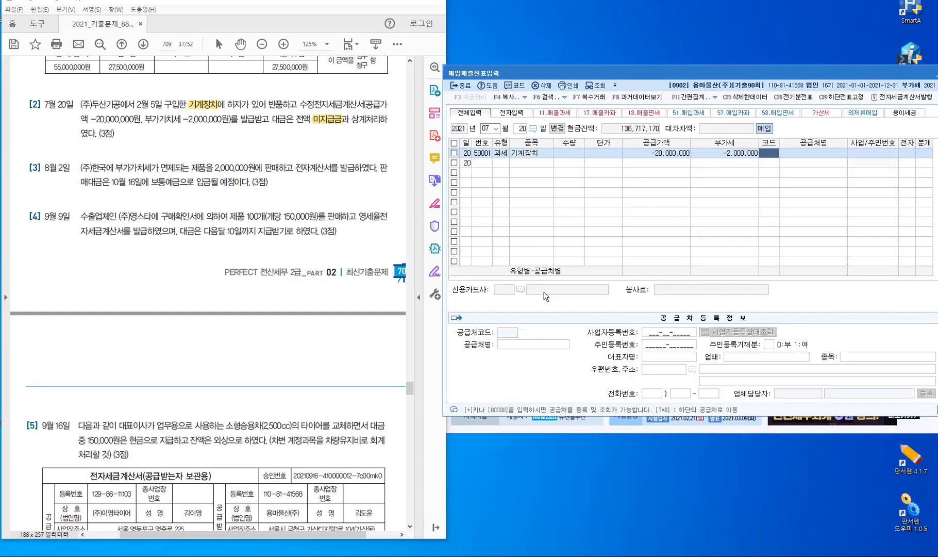
text(ㄷ)
text(두산)
key(Return)
key(Return)
key(Return)
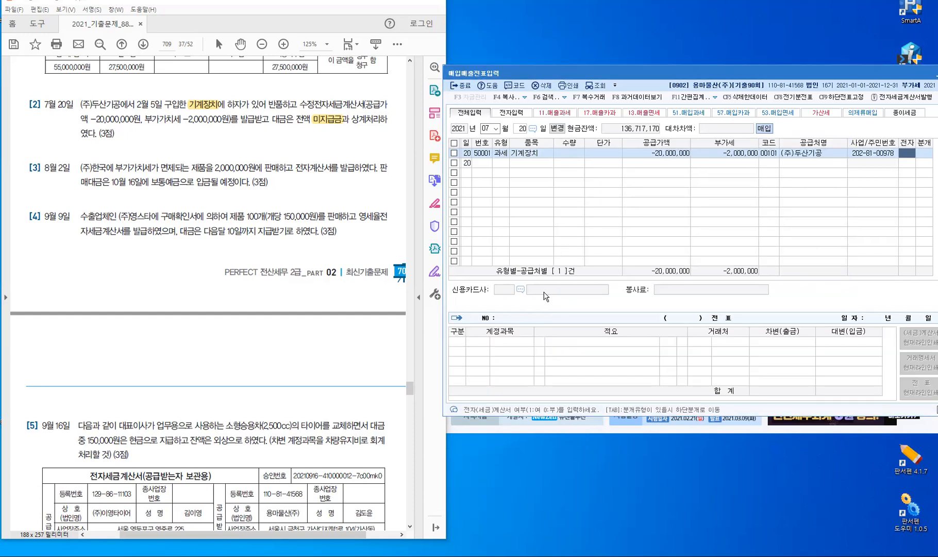
text(1)
key(Return)
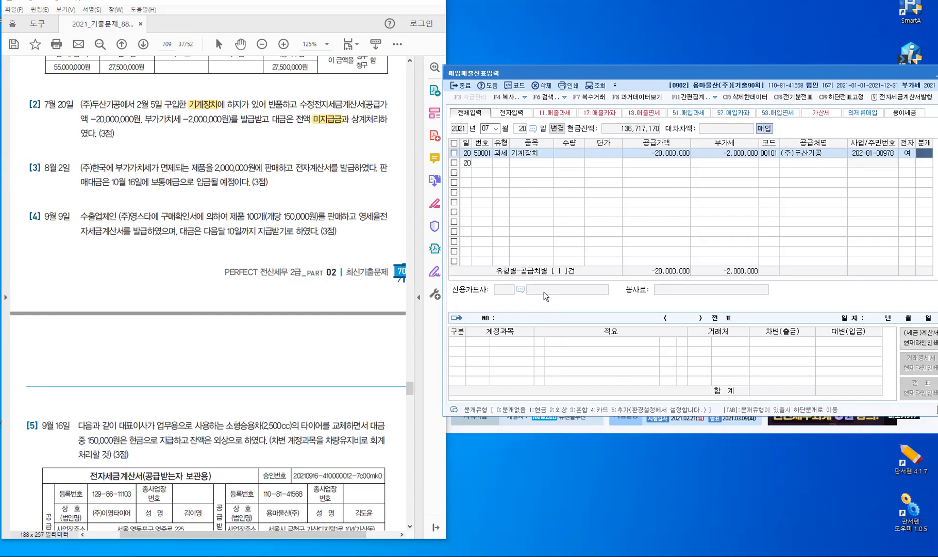
text(3)
key(Return)
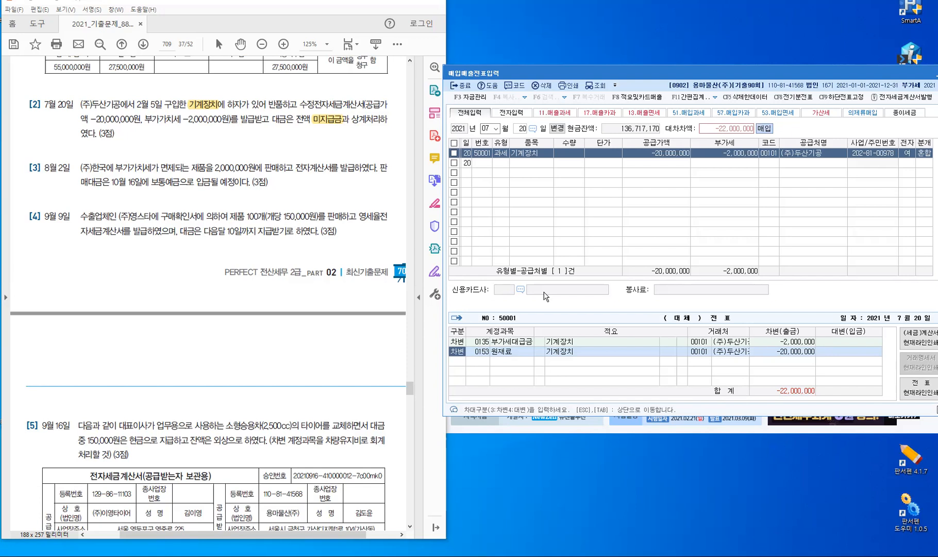
Replace debit account 0153 with 0206 기계장치 and add a 구분 4 credit line to 0253 미지급금
key(Return)
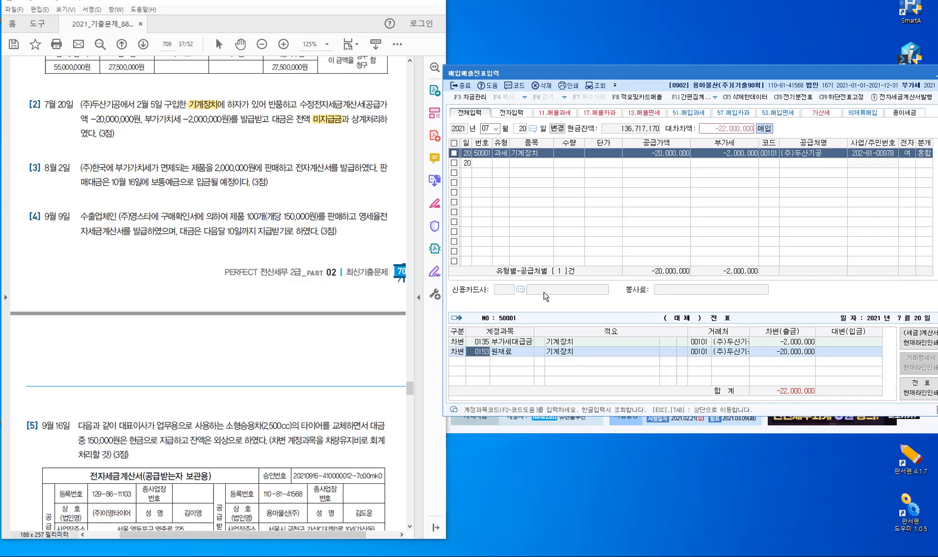
text(0206)
key(Return)
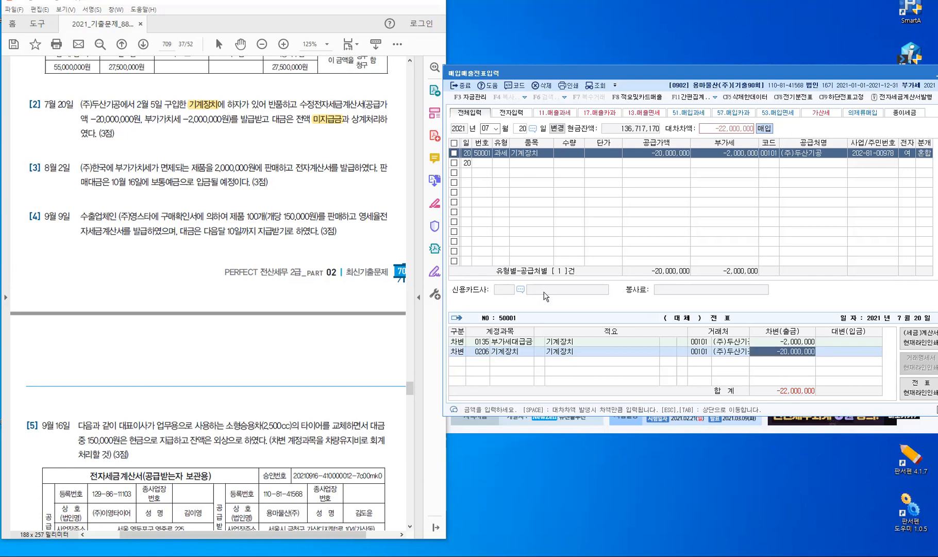
key(Return)
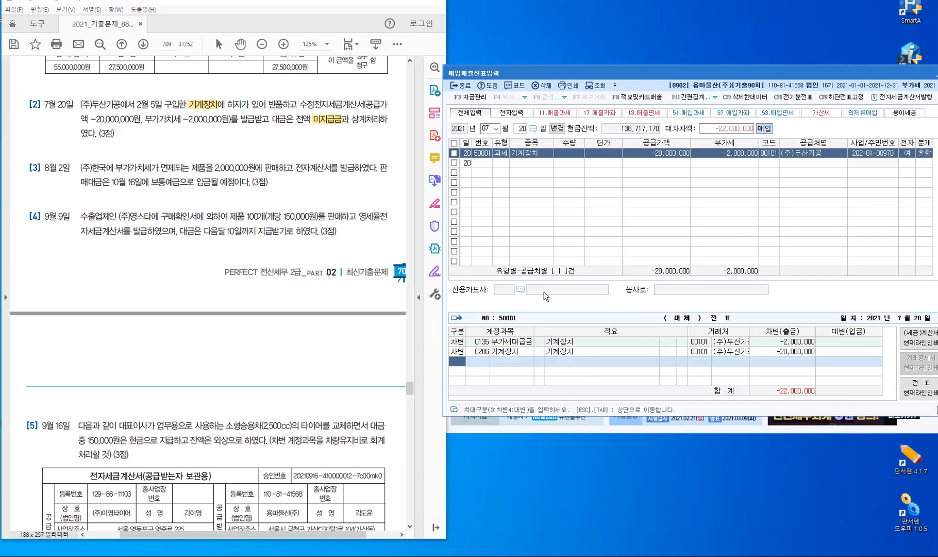
text(4)
key(Return)
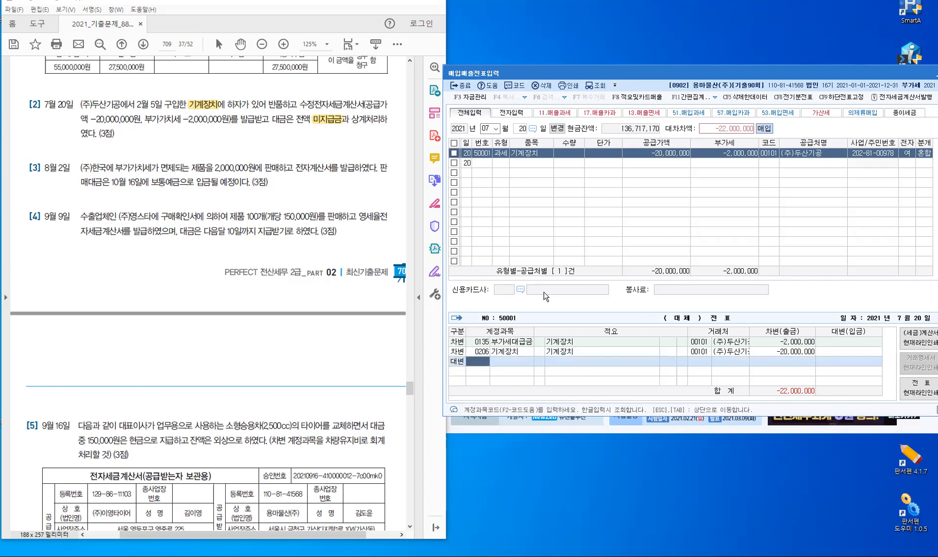
text(253)
key(Return)
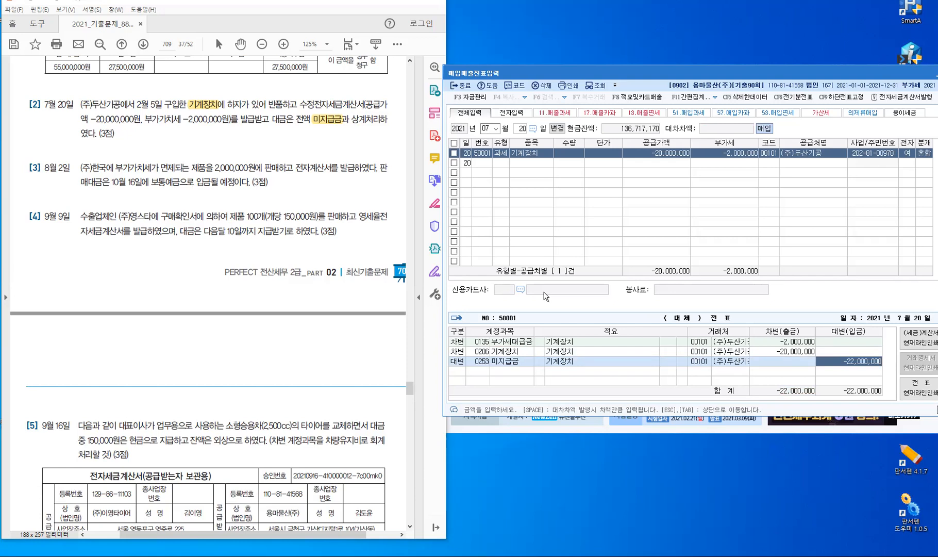
key(Return)
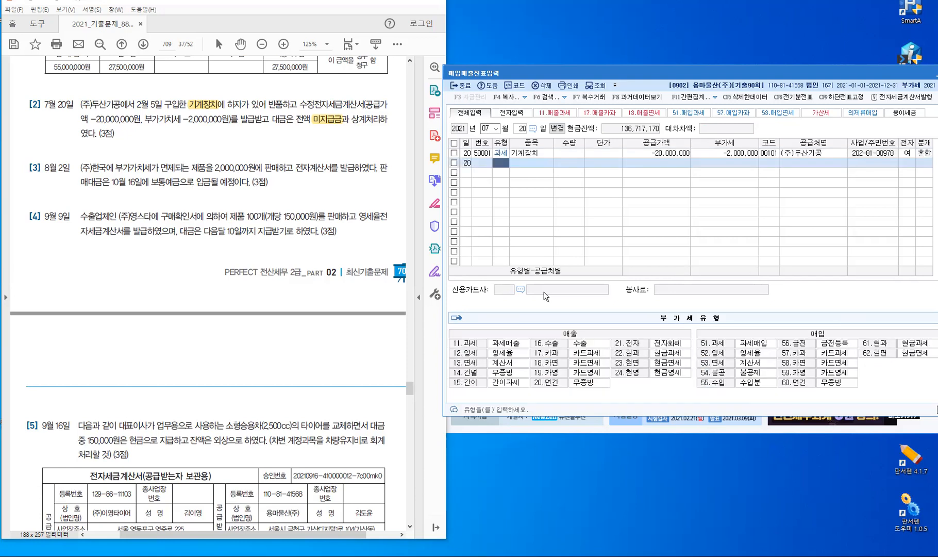
Switch the July 20 미지급금 line to 구분 3 with a 22,000,000 debit amount
click(923, 153)
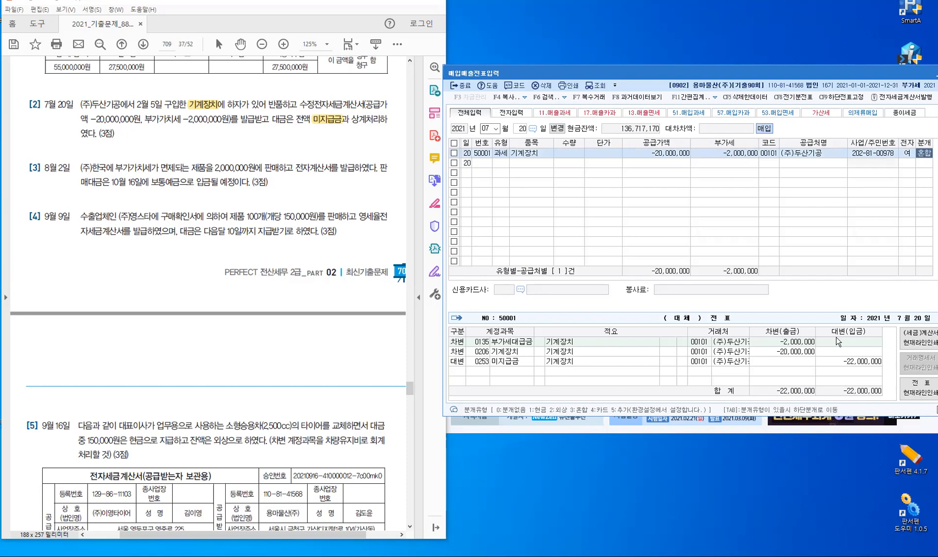
click(457, 362)
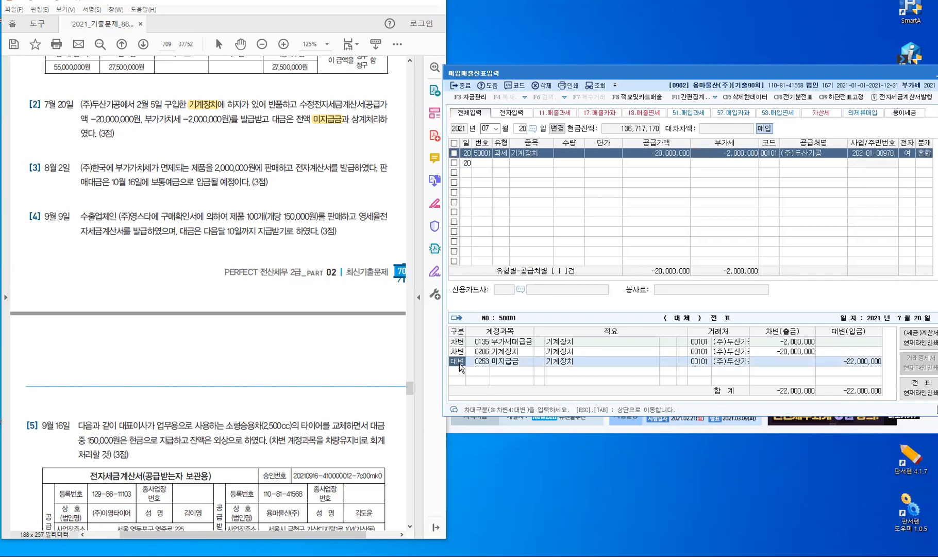
text(3)
key(Return)
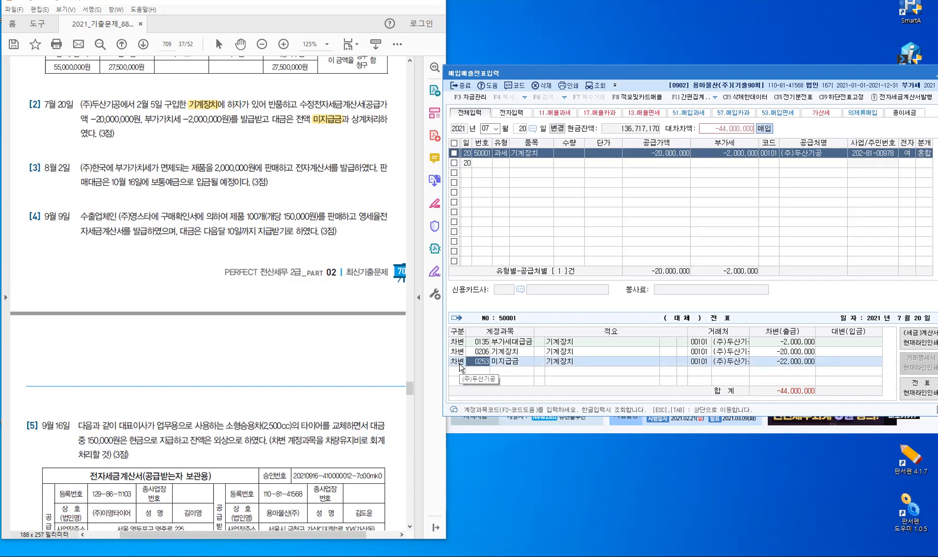
key(Return)
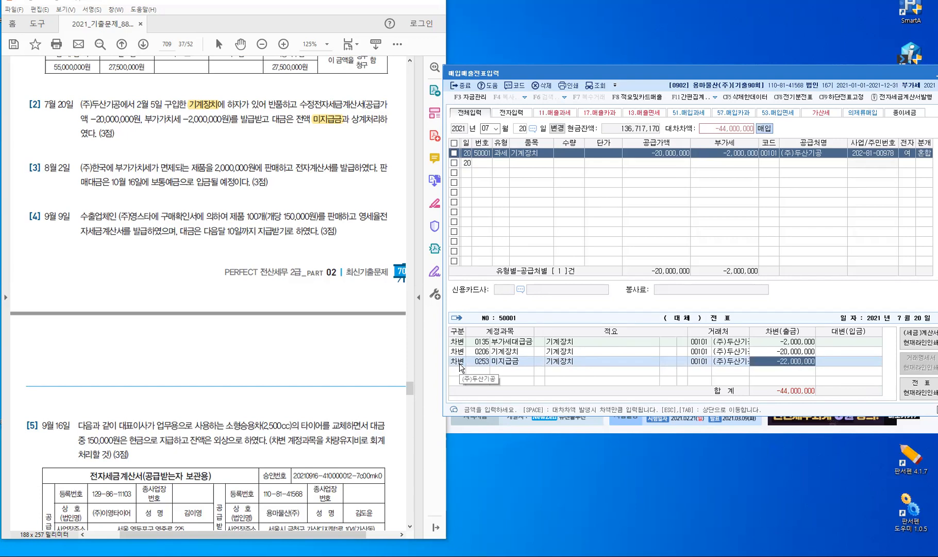
text(22,000)
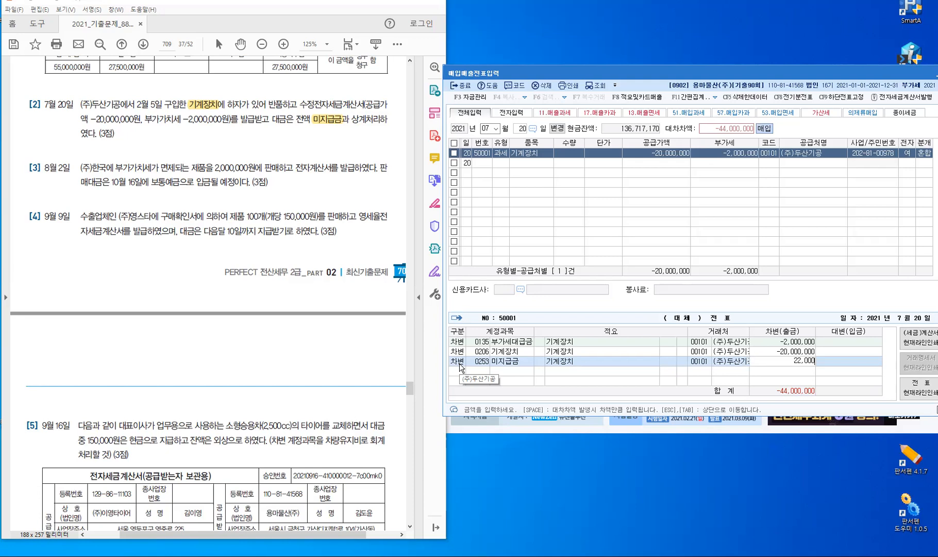
text(,000)
key(Return)
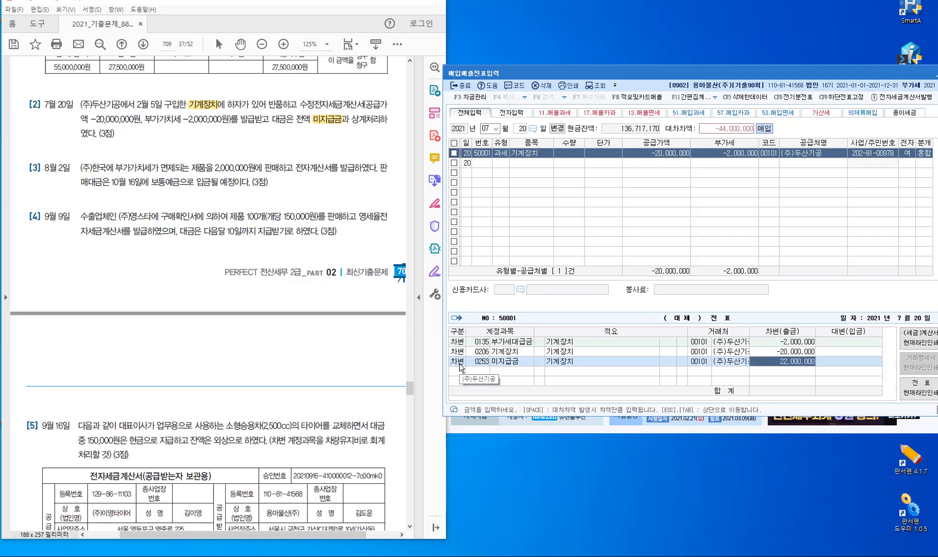
key(Escape)
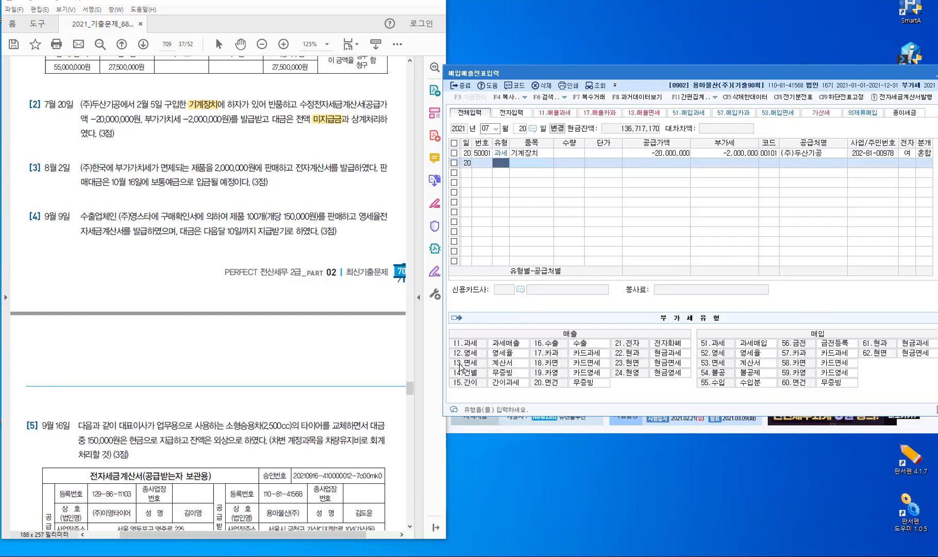
Re-enter the July 20 미지급금 line as a 구분 4 credit of -22,000,000
click(569, 153)
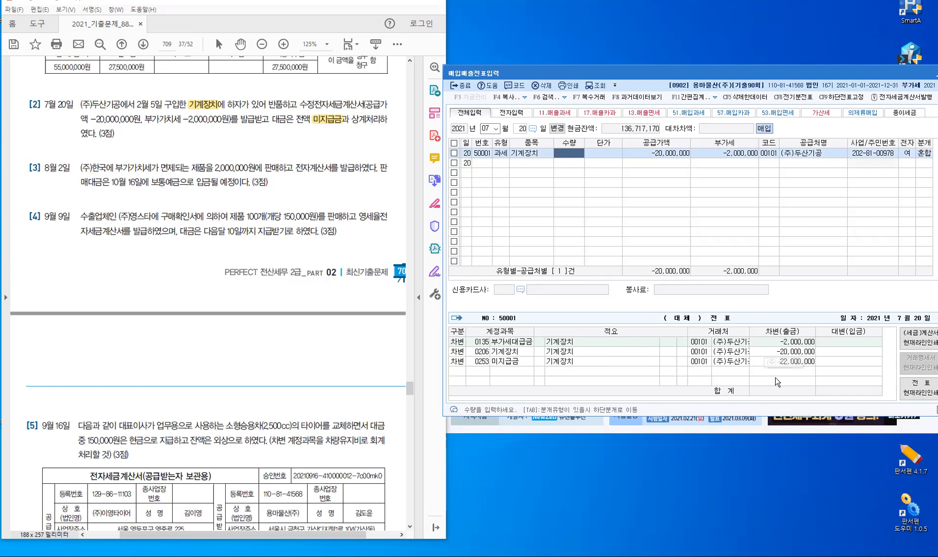
click(457, 364)
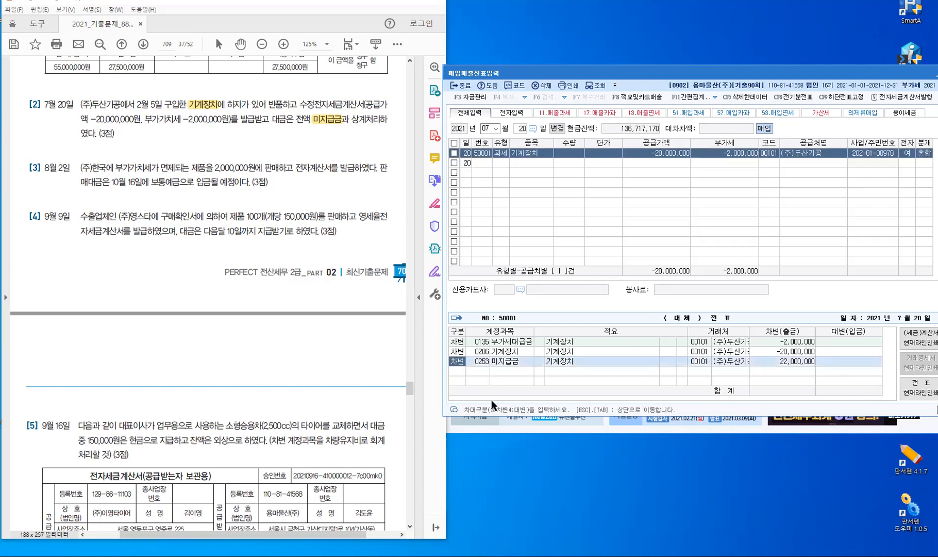
text(4)
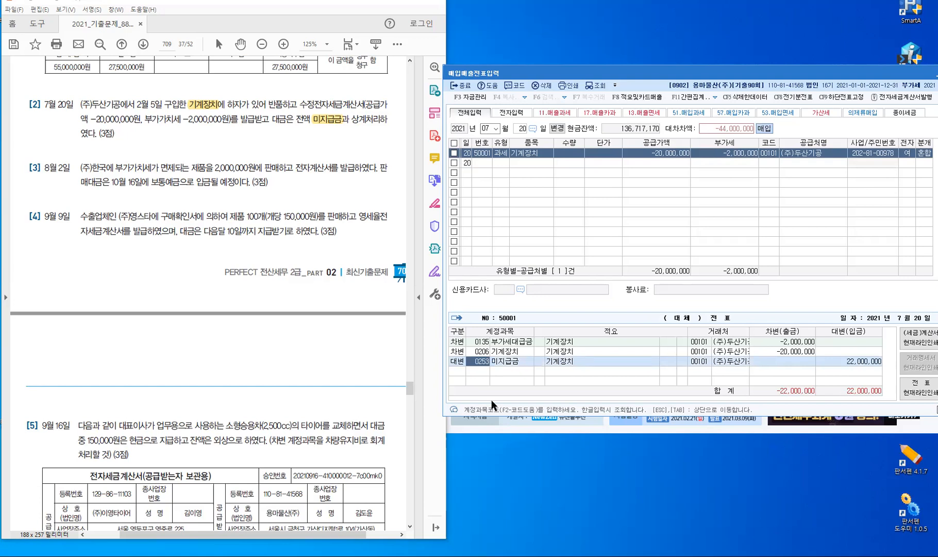
key(Return)
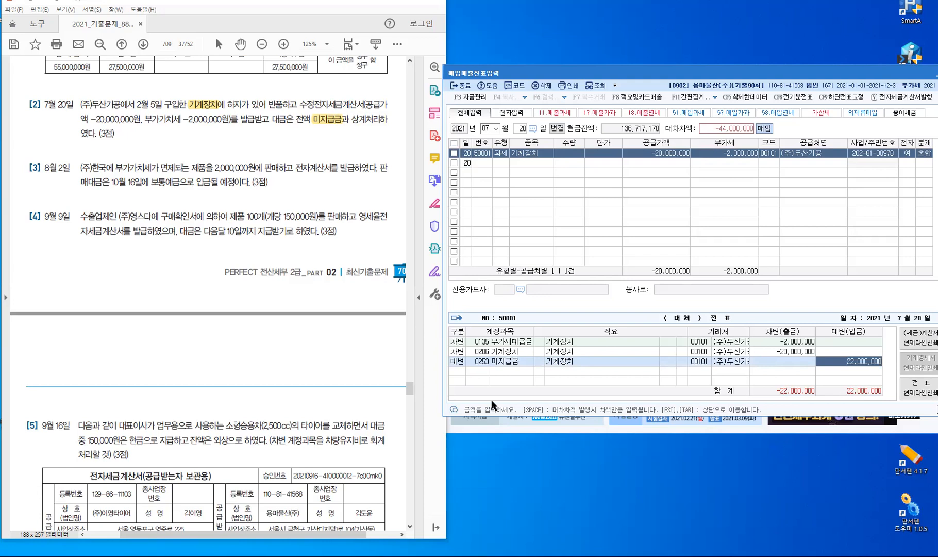
key(Return)
key(Return)
text(-22,000,000)
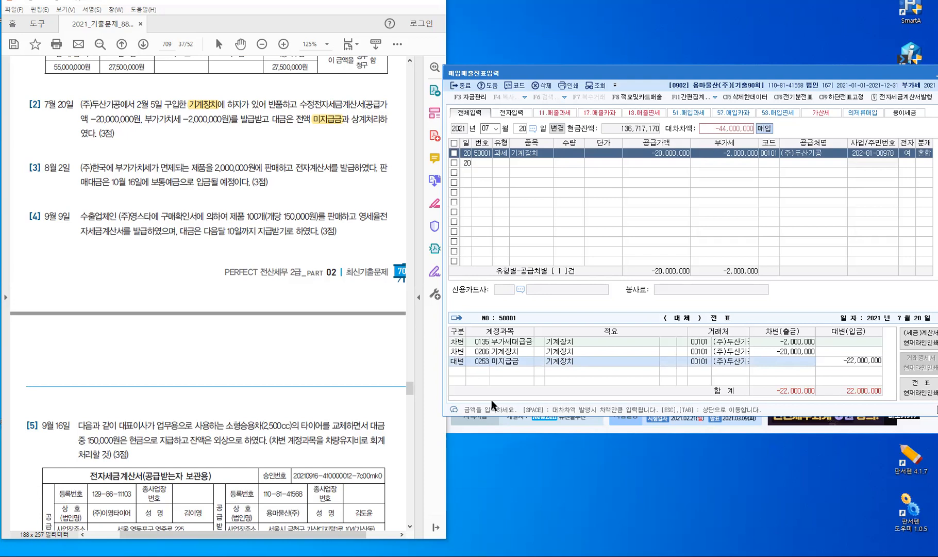
key(Return)
key(Return)
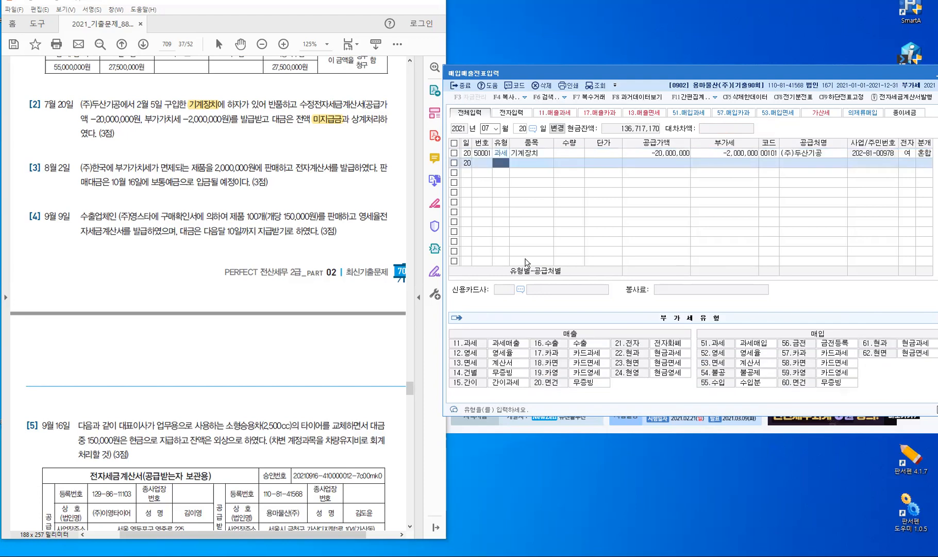
Check the July 20 journal lines, then return to the voucher date
click(567, 153)
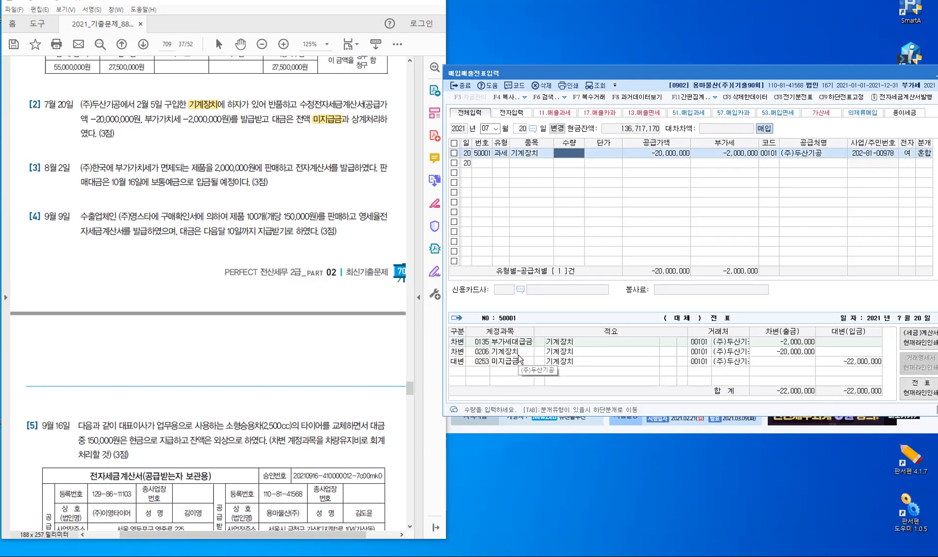
click(489, 161)
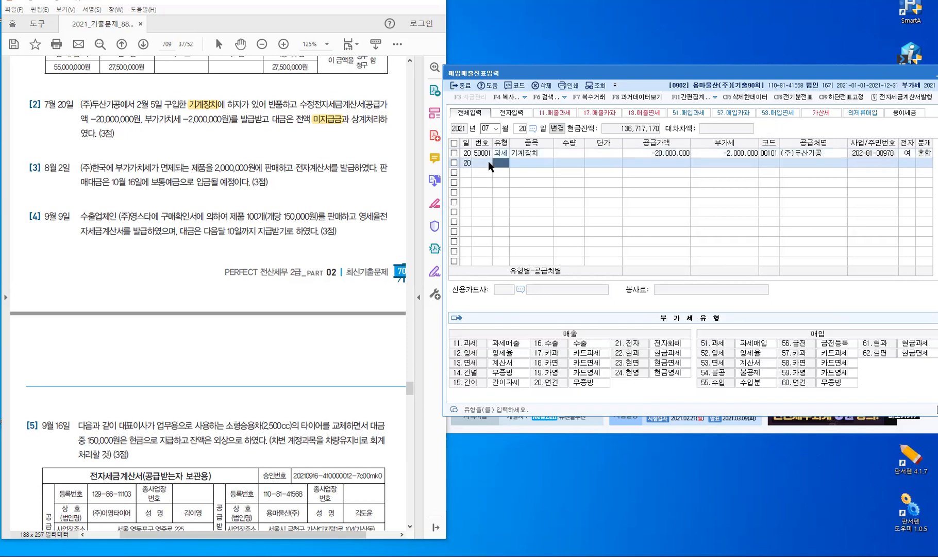
key(Escape)
key(Escape)
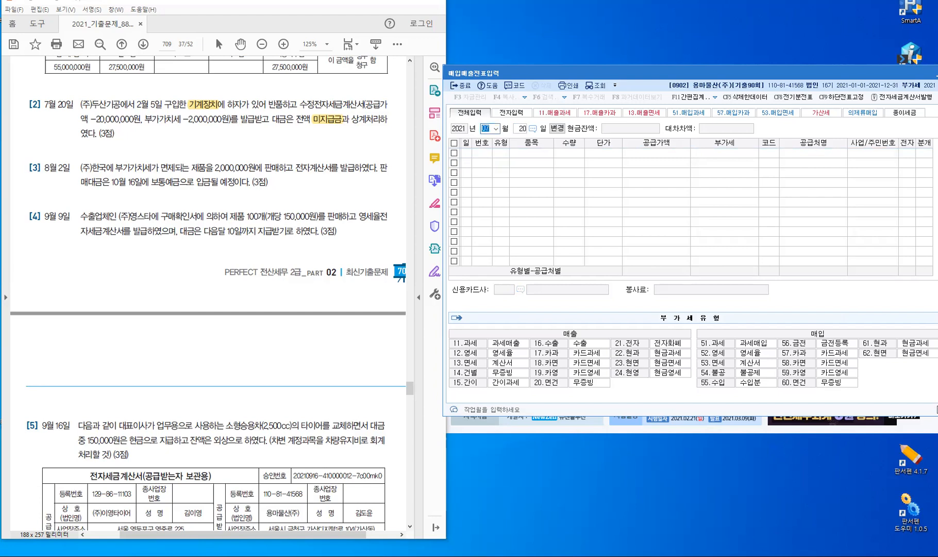
Date the voucher August 2 and highlight 면제 and 전자계산서 in problem [3] of the PDF
text(08)
key(Return)
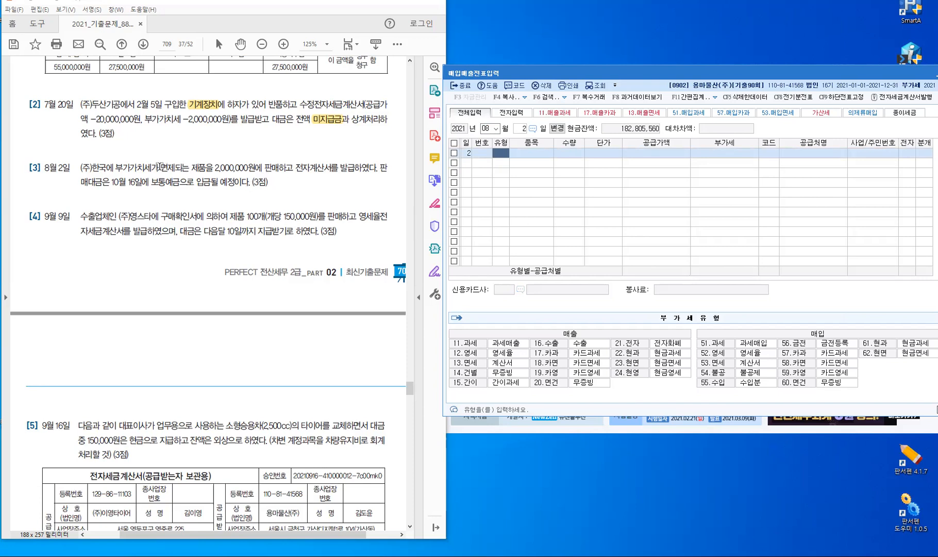
drag(161, 167, 176, 168)
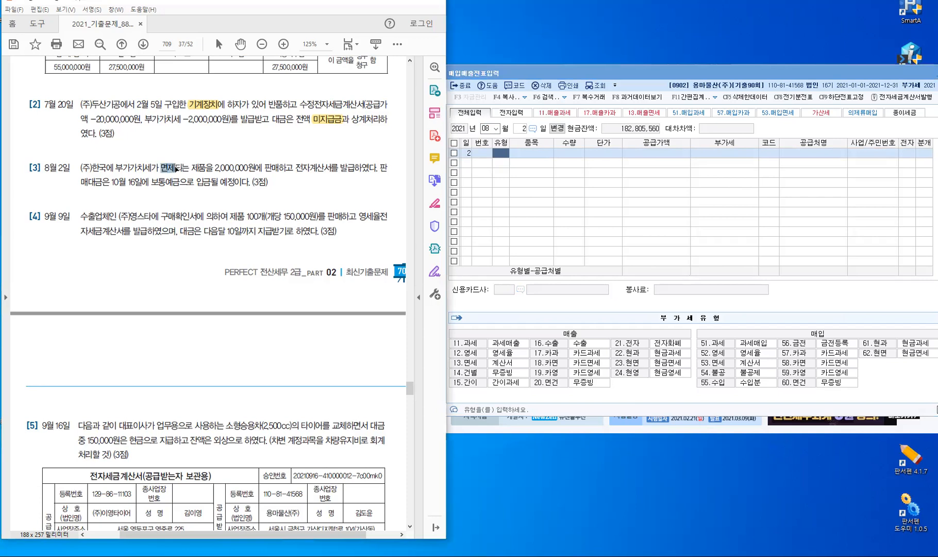
drag(295, 168, 332, 167)
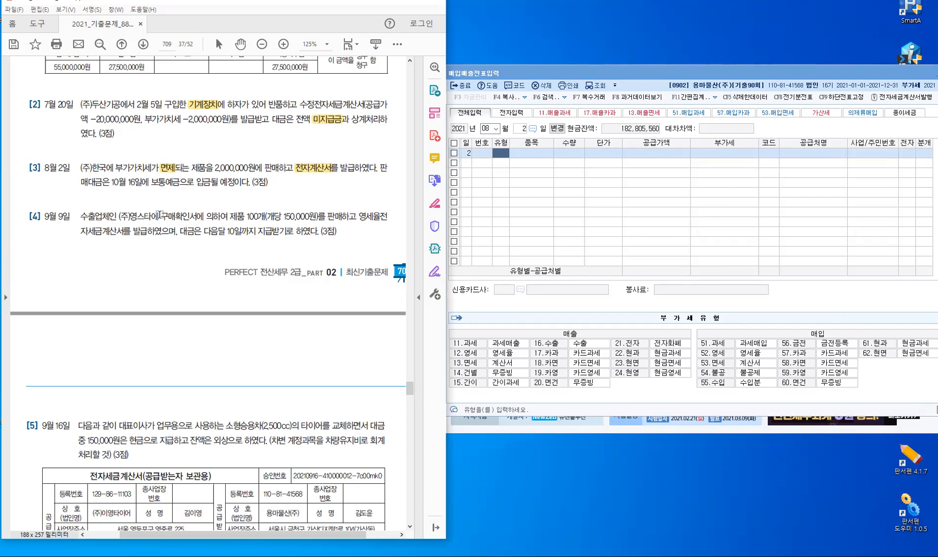
drag(195, 185, 199, 184)
Highlight 입금될 예정이다 in problem [3], then enter a type-13 exempt sale of 제품 for 2,000,000
drag(261, 196, 260, 195)
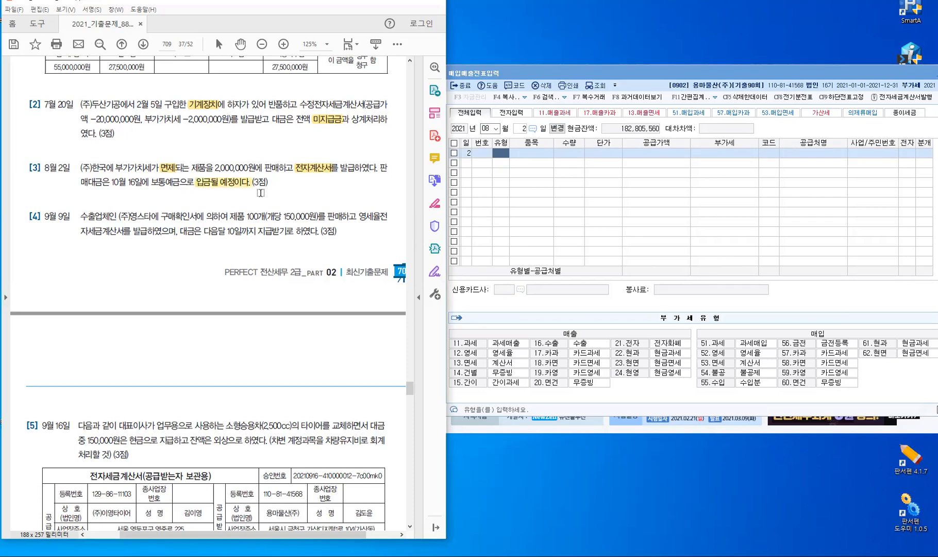
click(490, 159)
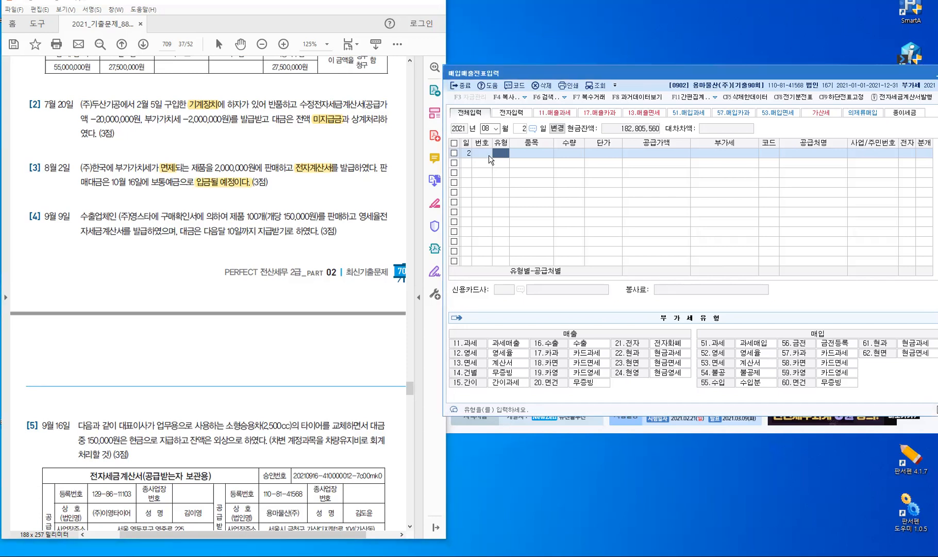
text(13)
key(Return)
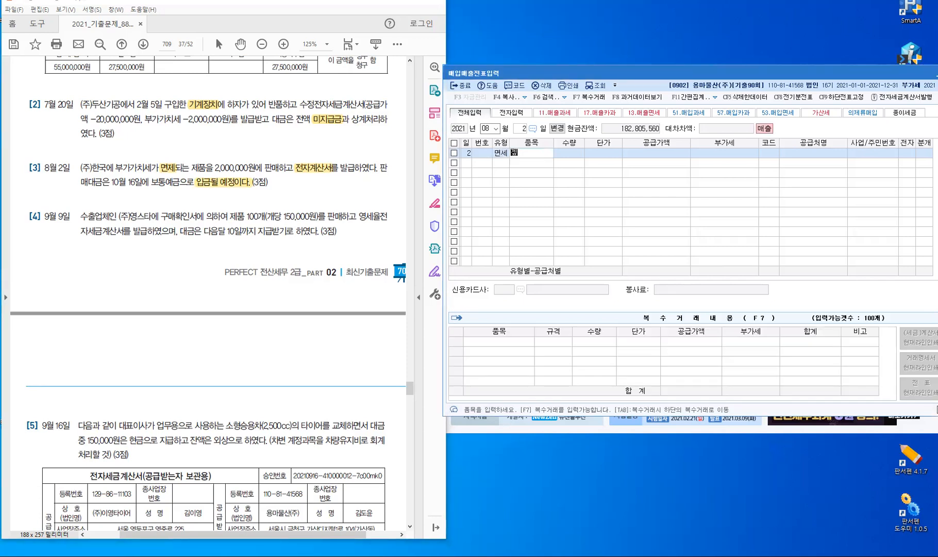
text(제품)
key(Return)
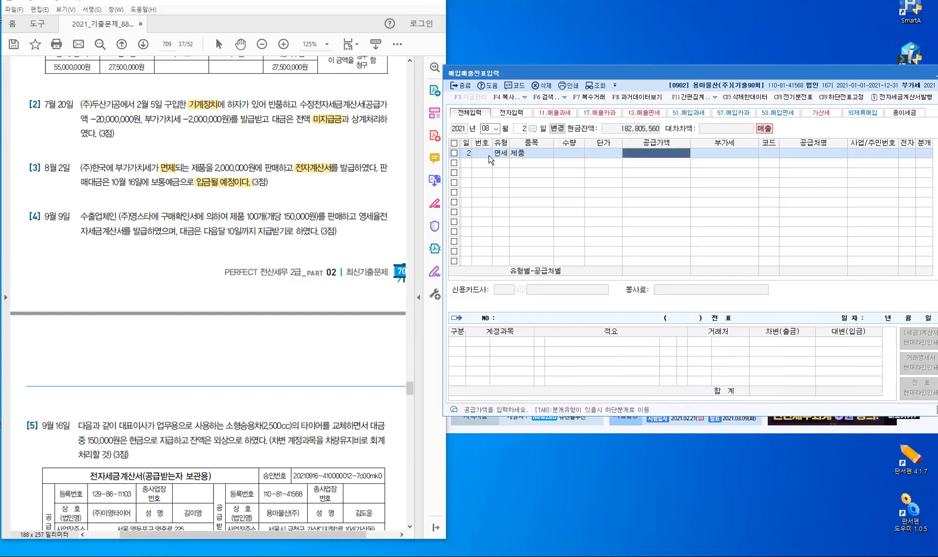
text(2,000,000)
key(Return)
Choose customer (주)한국, mark the invoice electronic, and journalize as a 외상 sale (분개 2)
text(한)
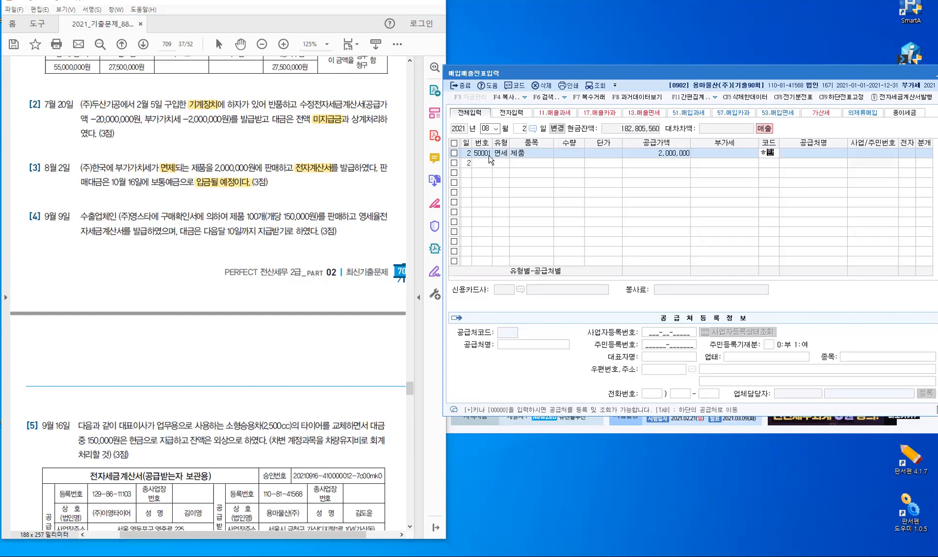
text(국)
key(Return)
text(한국)
key(Return)
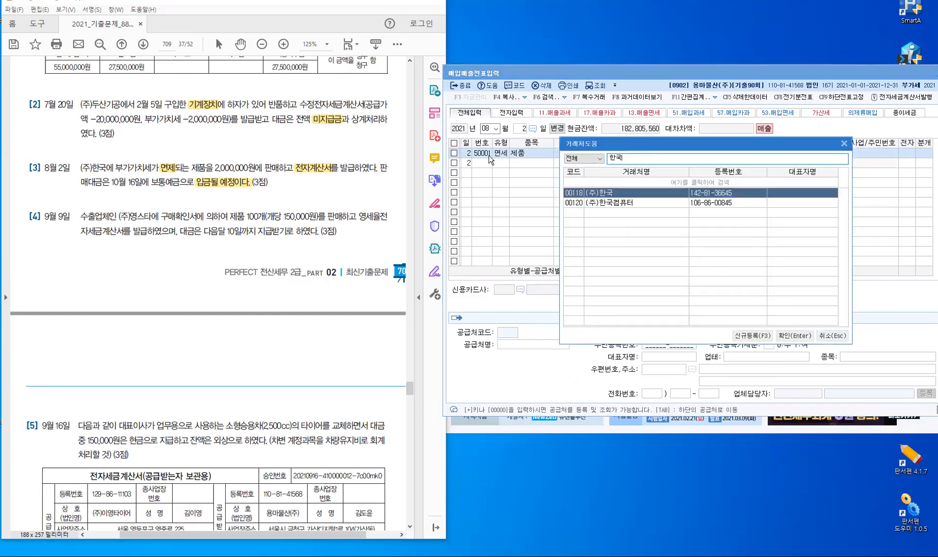
key(Return)
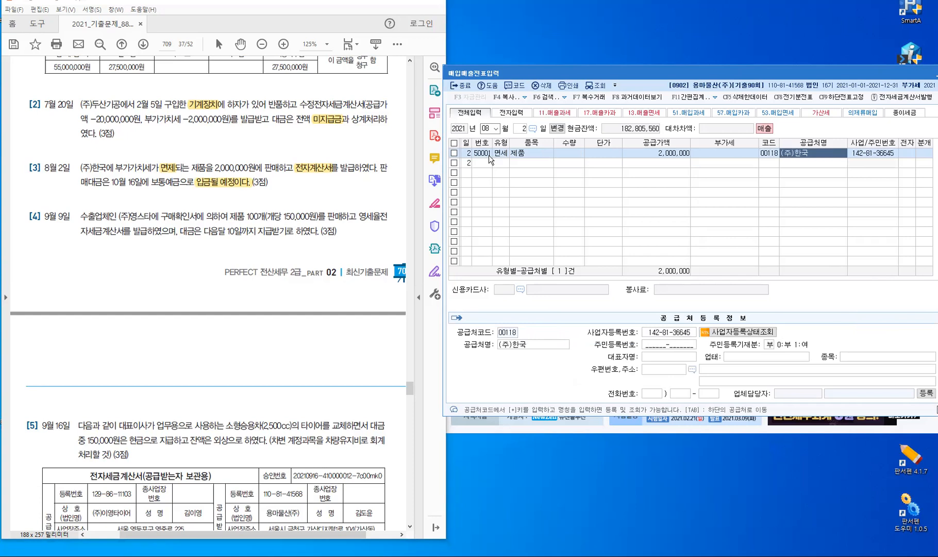
key(Return)
text(1)
key(Return)
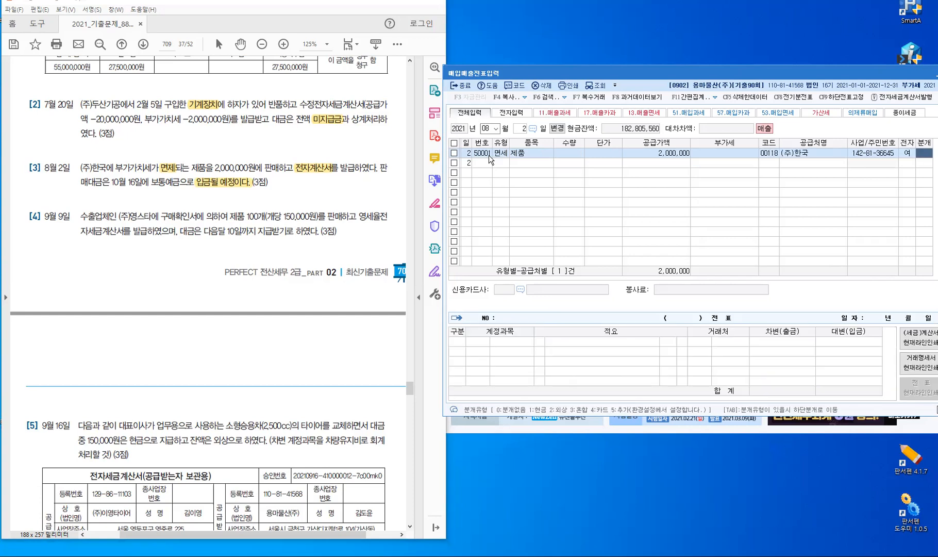
text(2)
key(Return)
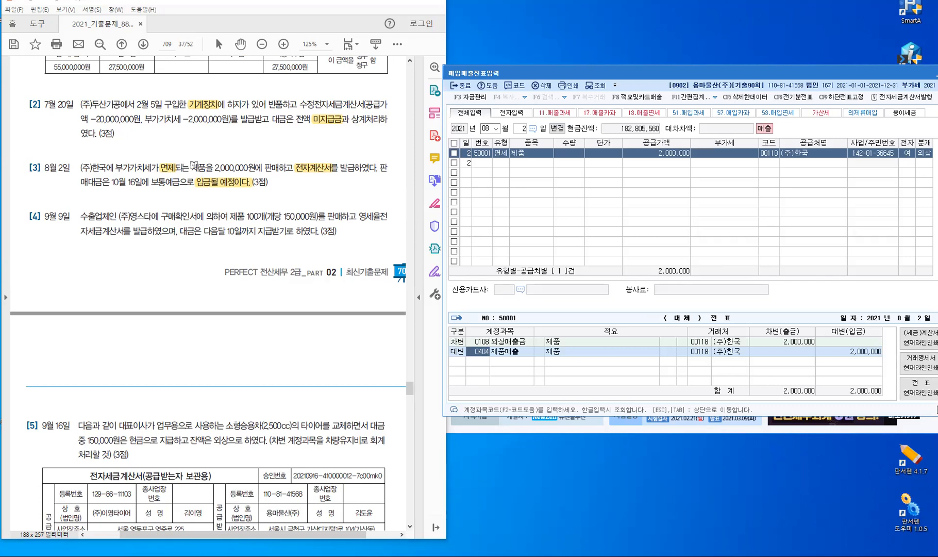
Select the word 제품 in problem [3] of the PDF, then clear the selection
drag(192, 167, 205, 168)
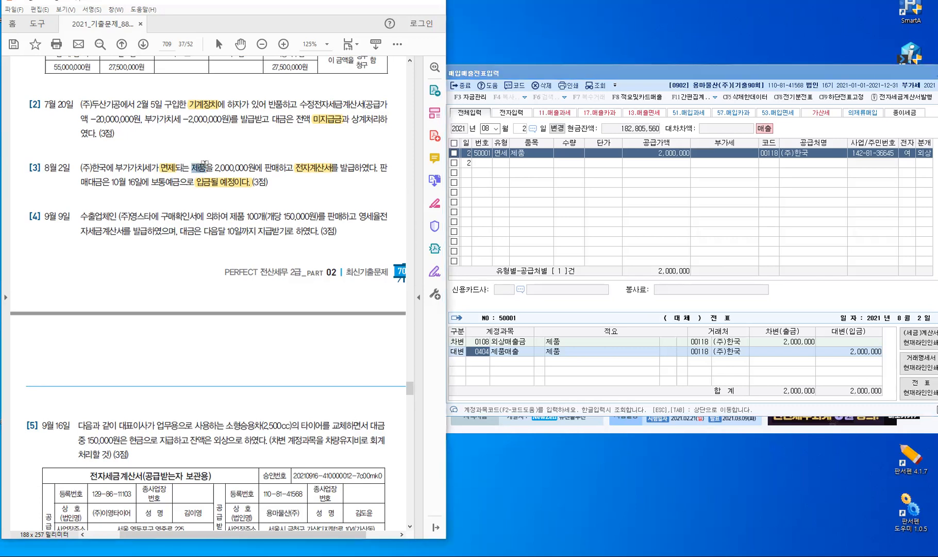
click(199, 150)
click(504, 165)
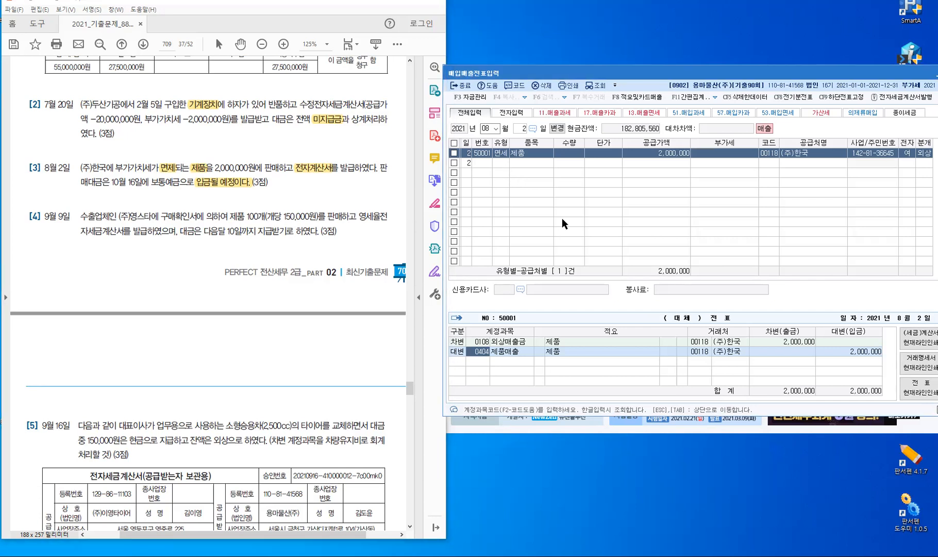
Return to the date field and set the voucher to September 9
key(Return)
key(Escape)
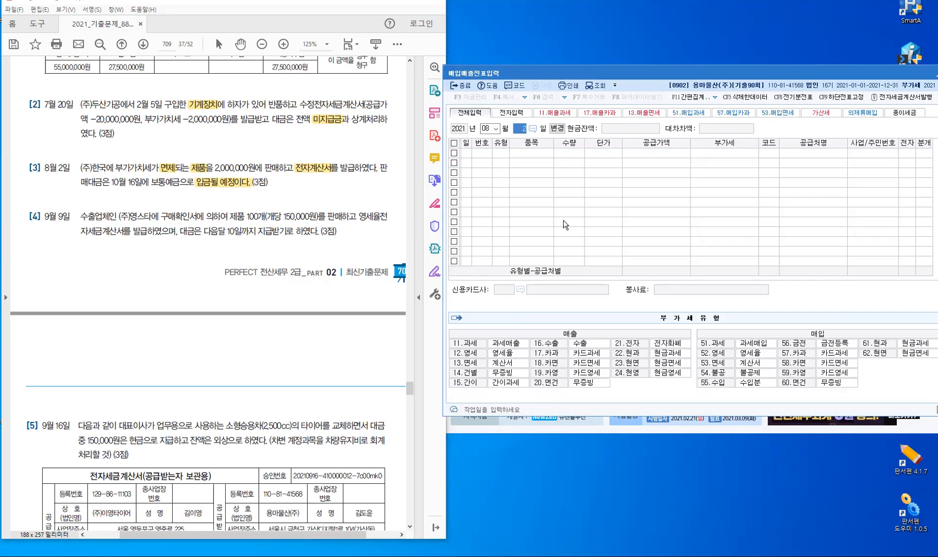
key(Escape)
text(9)
key(Return)
text(9)
key(Return)
key(Return)
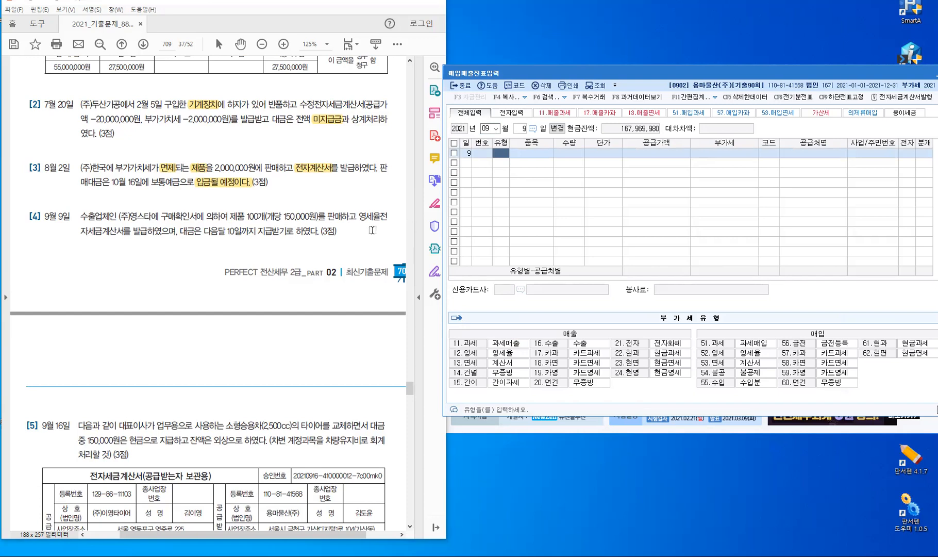
Highlight 영세율전자세금계산서, 구매확인서 and 다음달 in problem [4] of the PDF
drag(387, 217, 358, 216)
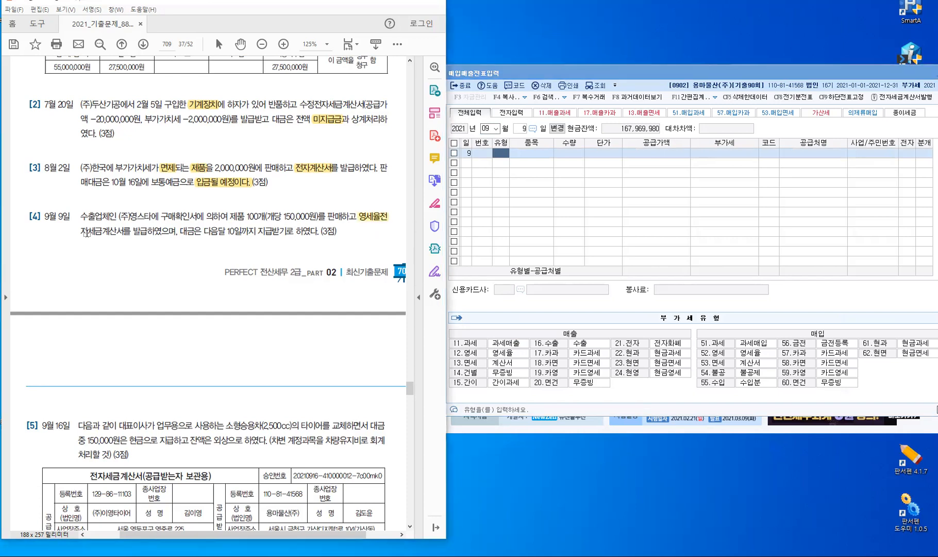
drag(81, 230, 119, 230)
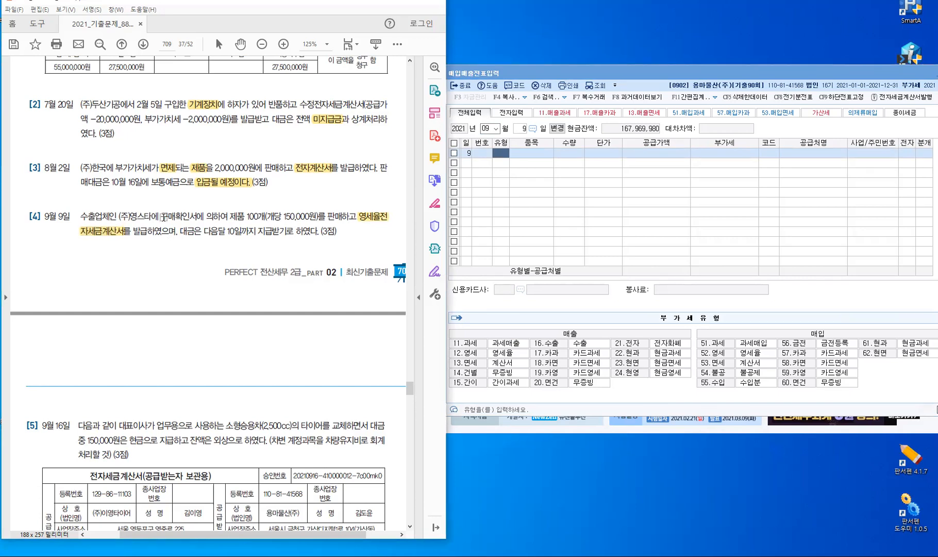
mouse_move(161, 218)
mouse_down()
mouse_move(198, 217)
mouse_move(196, 227)
mouse_up()
drag(205, 230, 220, 230)
key(shift+Right)
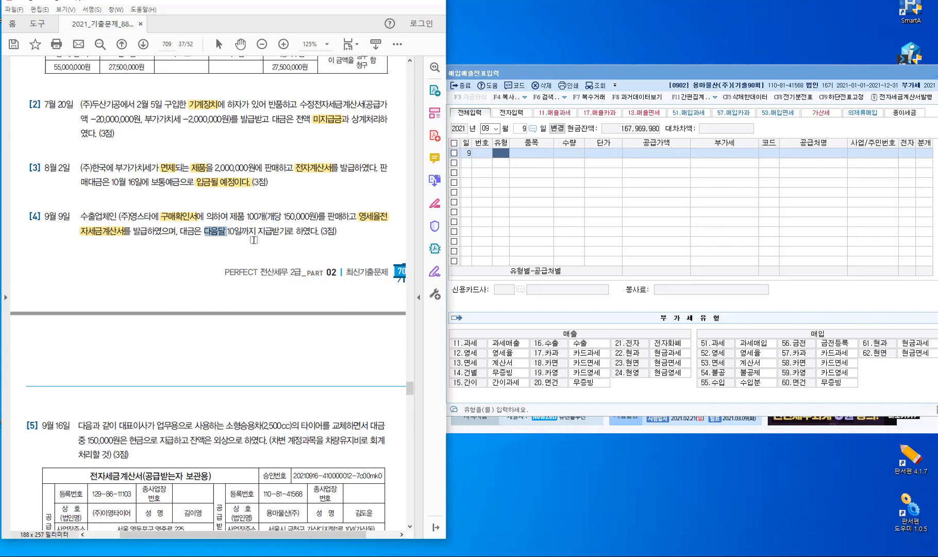
click(254, 239)
Enter a type-11 zero-rated sale of 100 제품 at 150,000, totalling 15,000,000
click(496, 164)
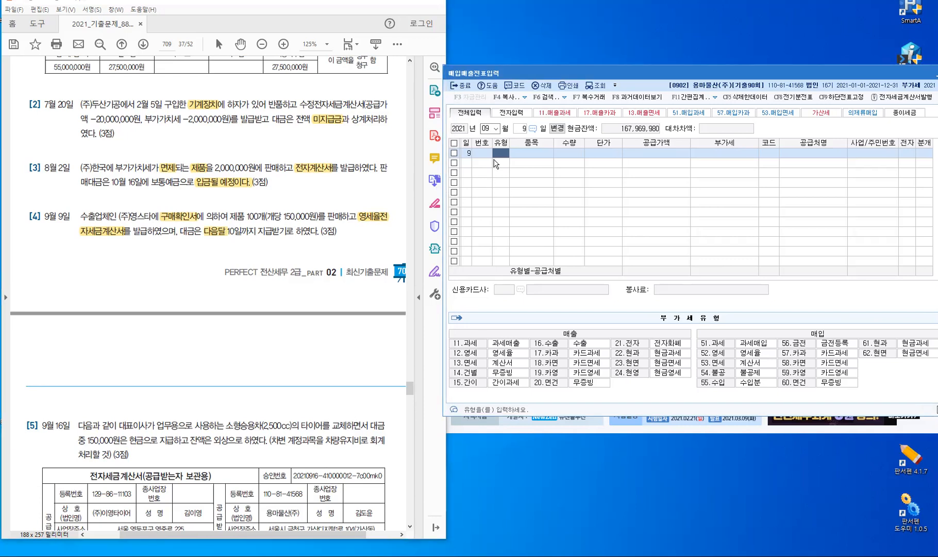
text(11)
key(Return)
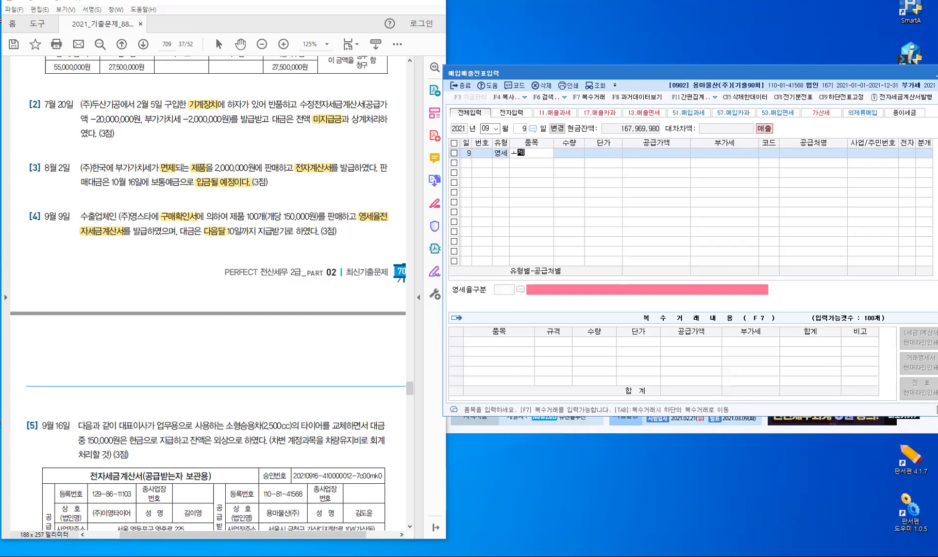
key(BackSpace)
key(BackSpace)
text(제품)
key(Return)
text(100)
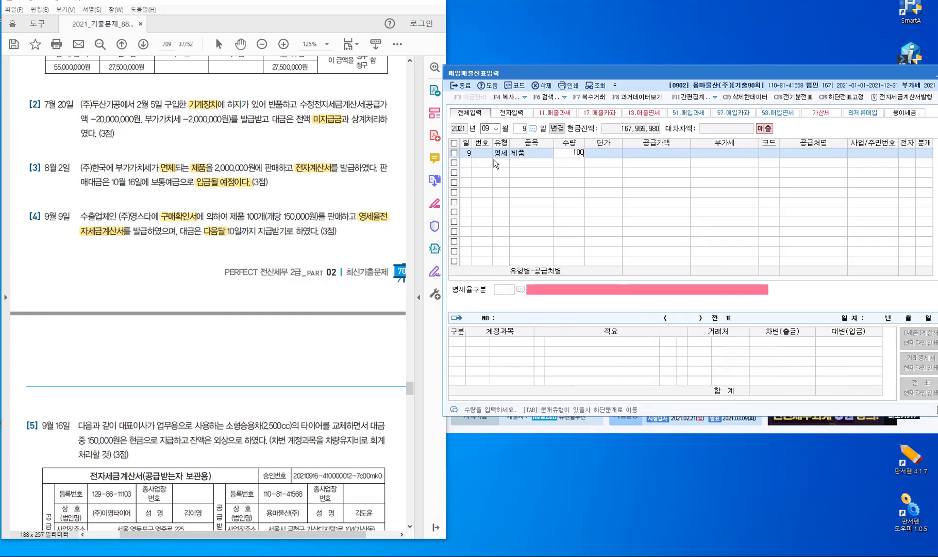
key(Return)
text(1500000)
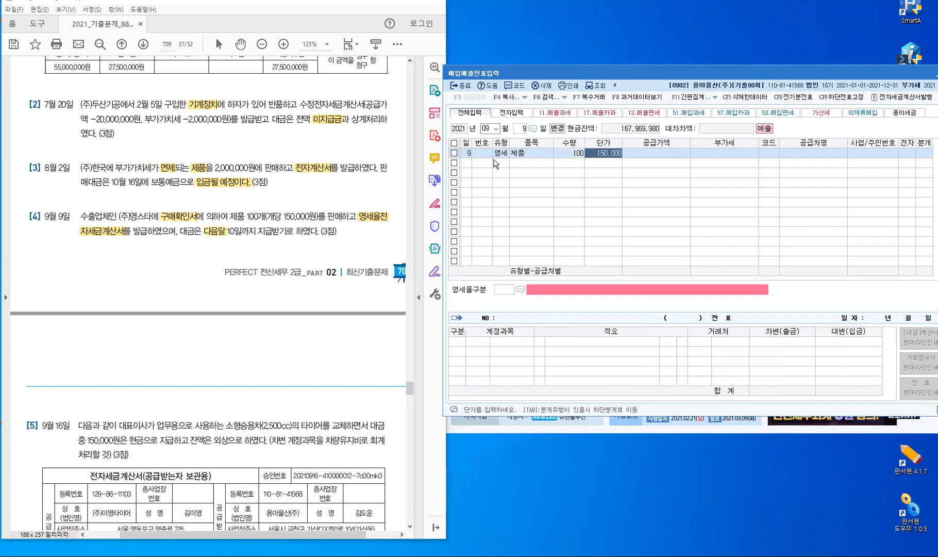
key(Return)
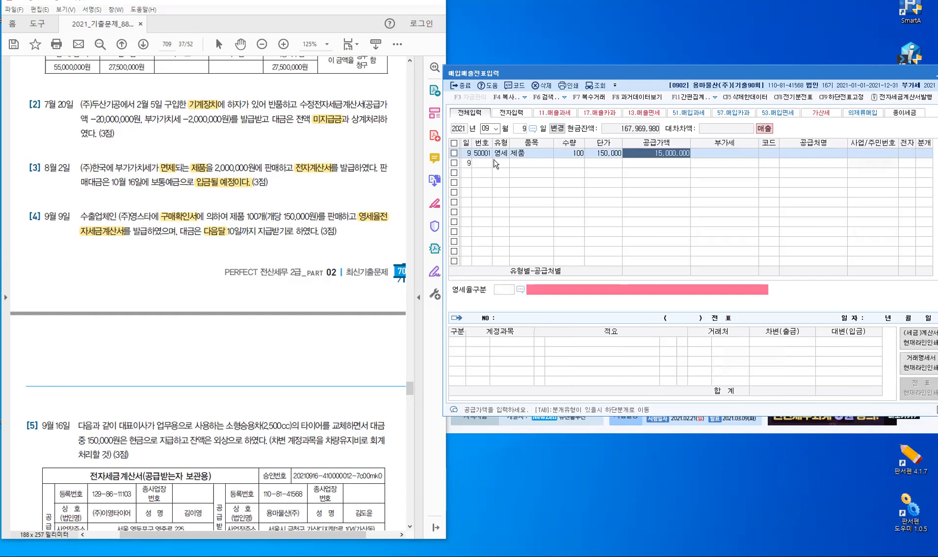
key(Return)
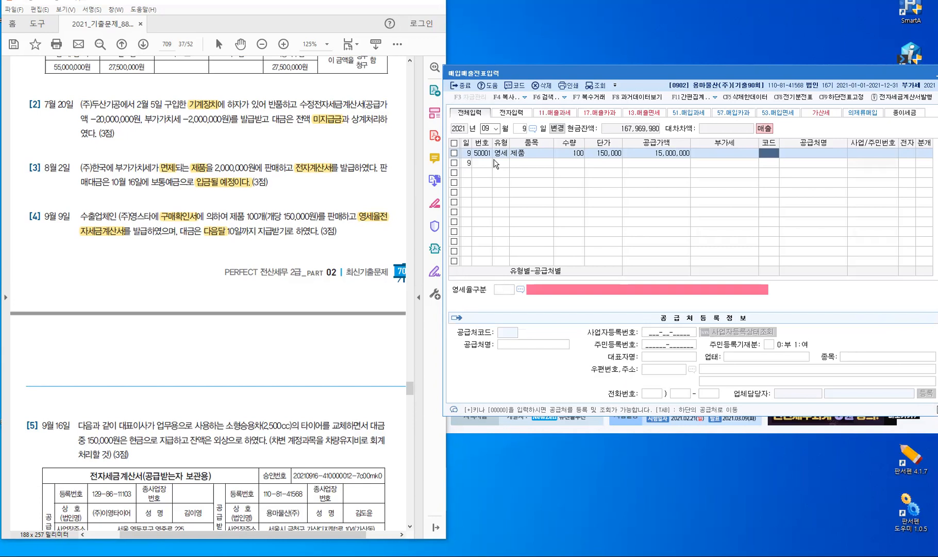
Set customer (주)영스타, electronic invoice, 내국신용장 zero-rate category, and 외상 journal type 2
text(영스)
key(Return)
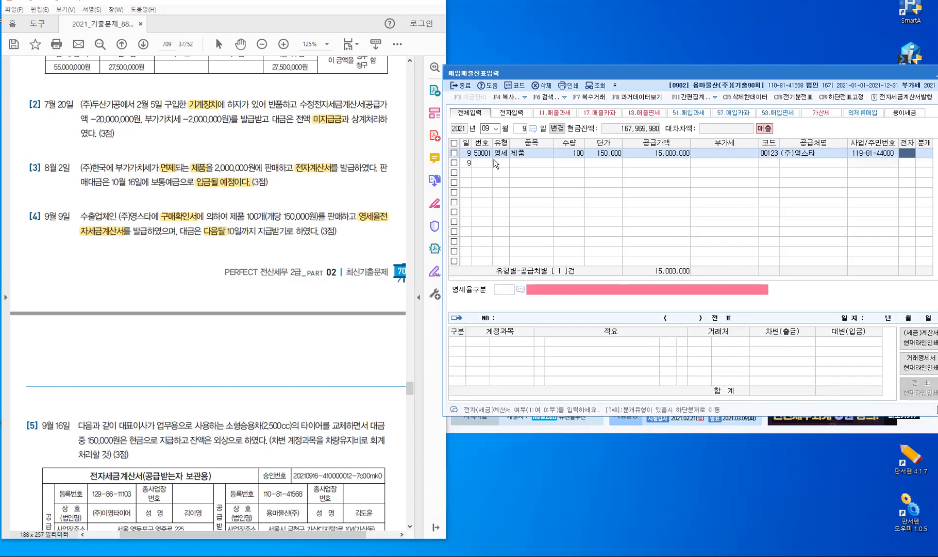
text(1)
key(Return)
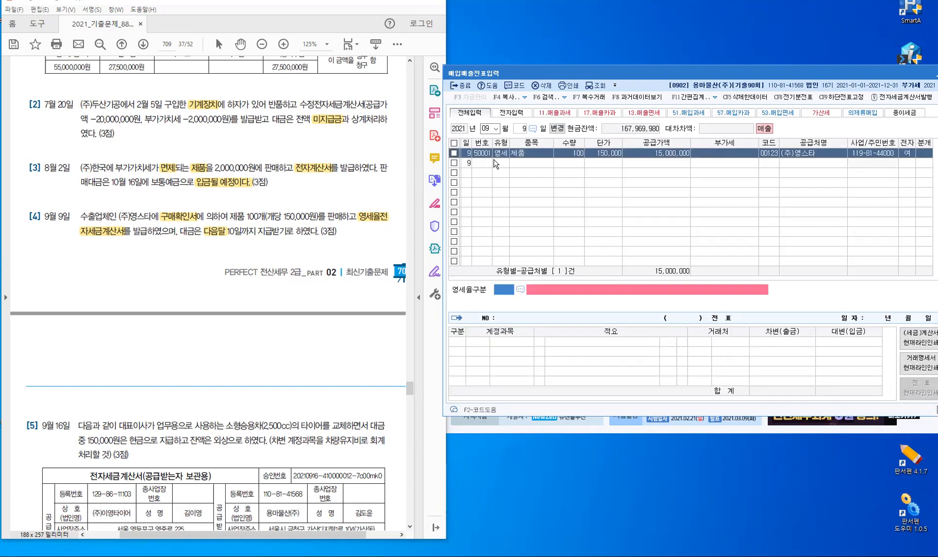
key(F2)
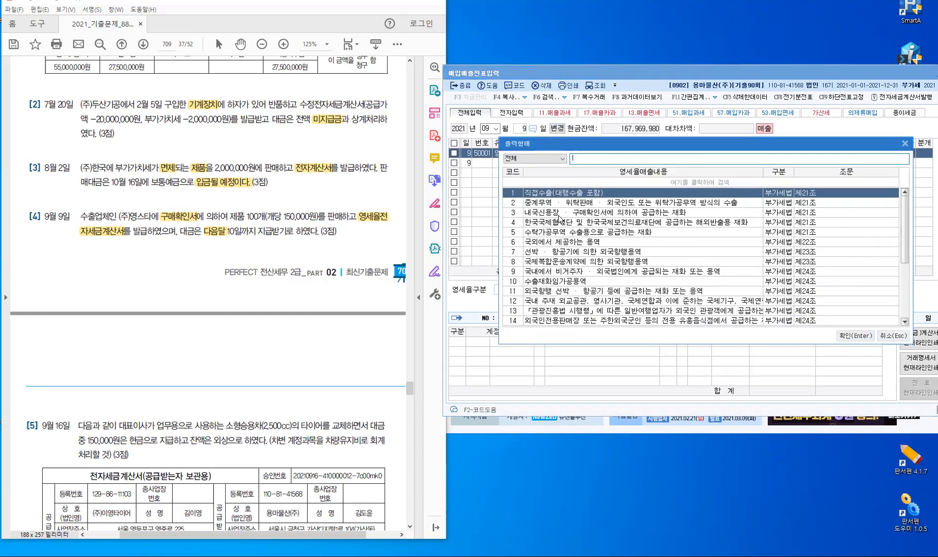
key(Down)
key(Down)
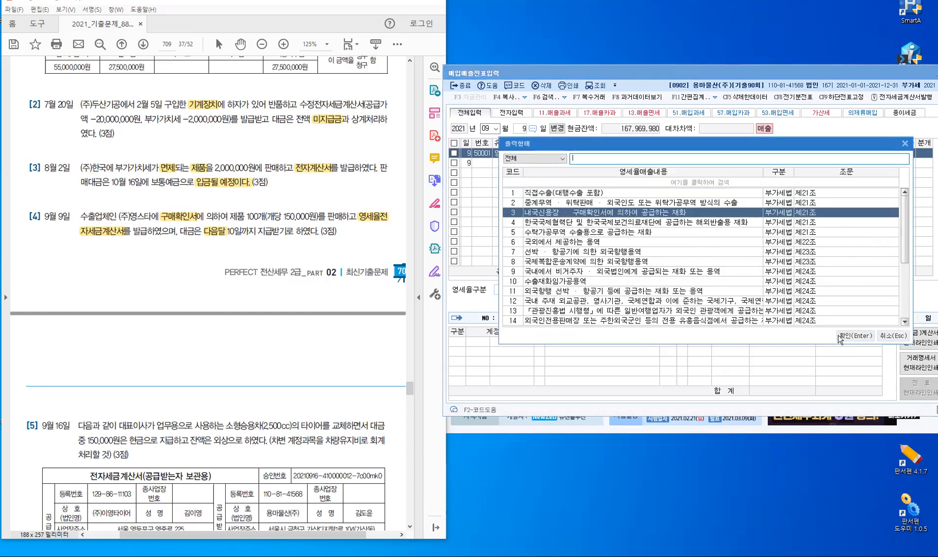
click(844, 337)
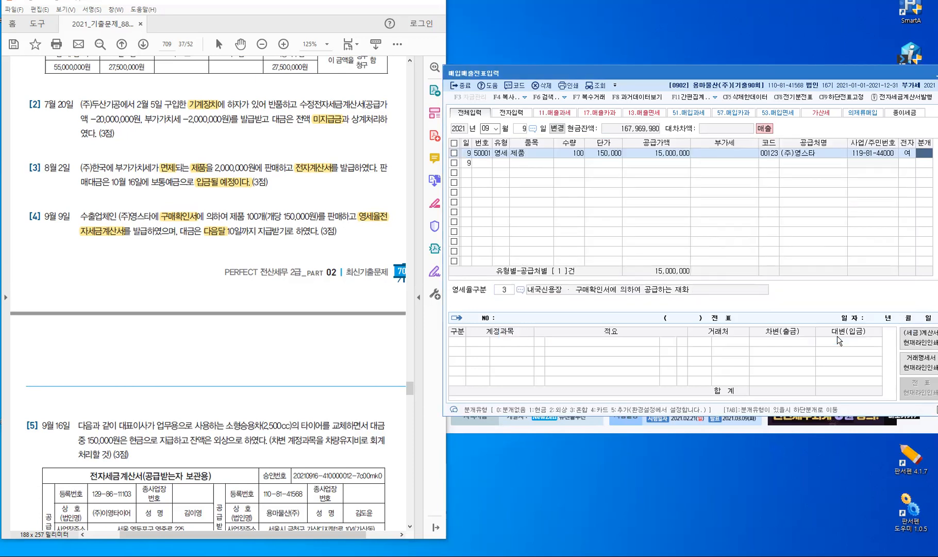
text(2)
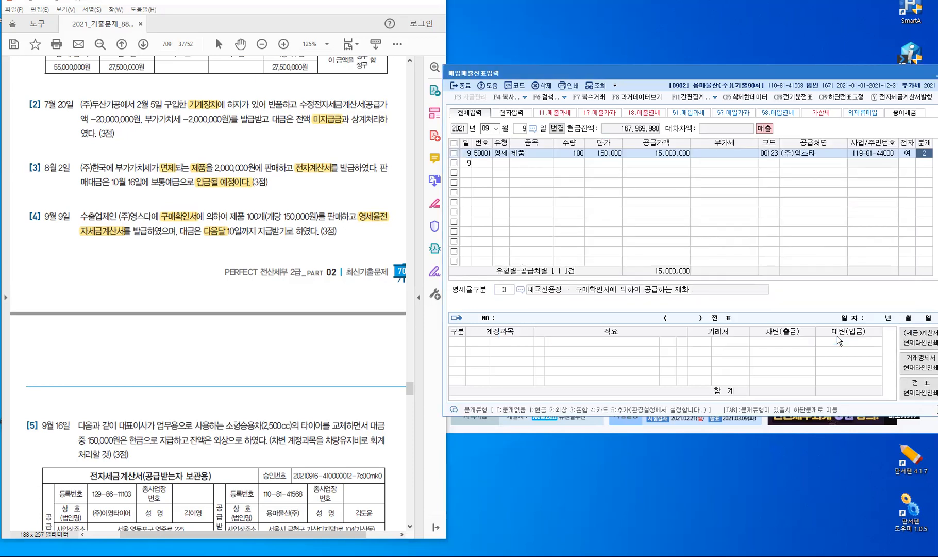
key(Return)
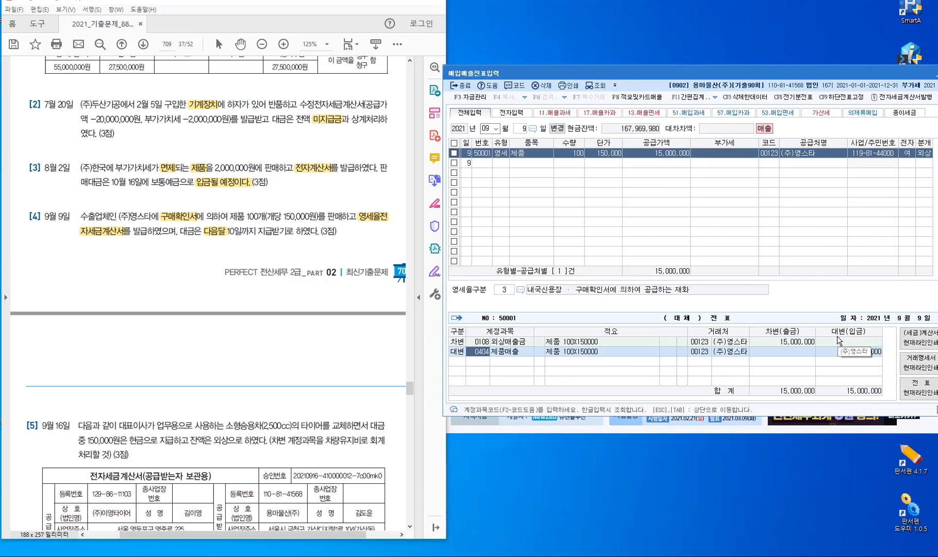
key(Return)
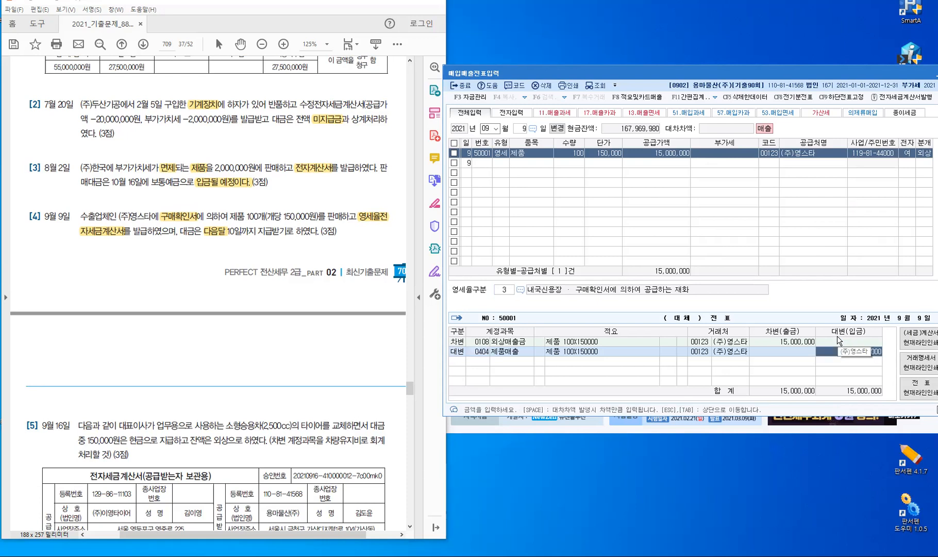
key(Return)
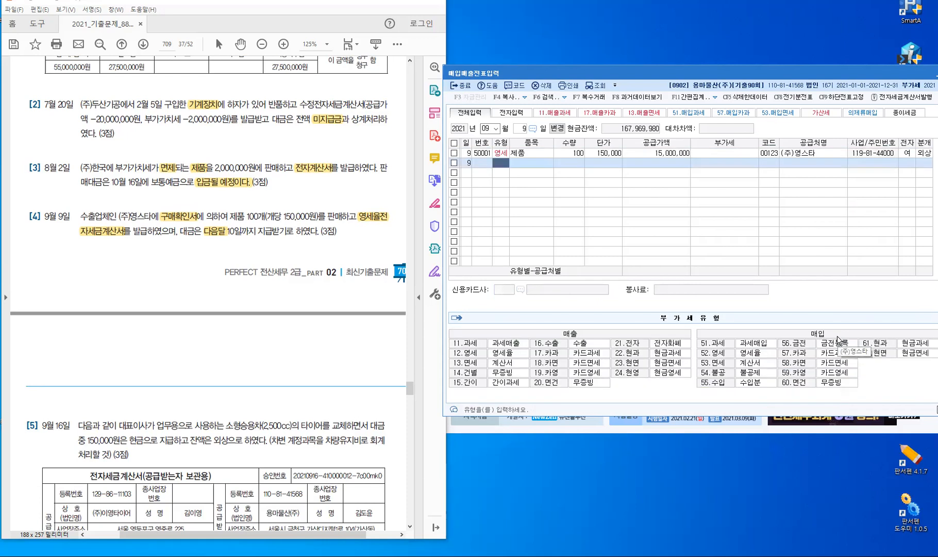
Scroll the PDF to question [5] and change the voucher day to September 16
click(537, 154)
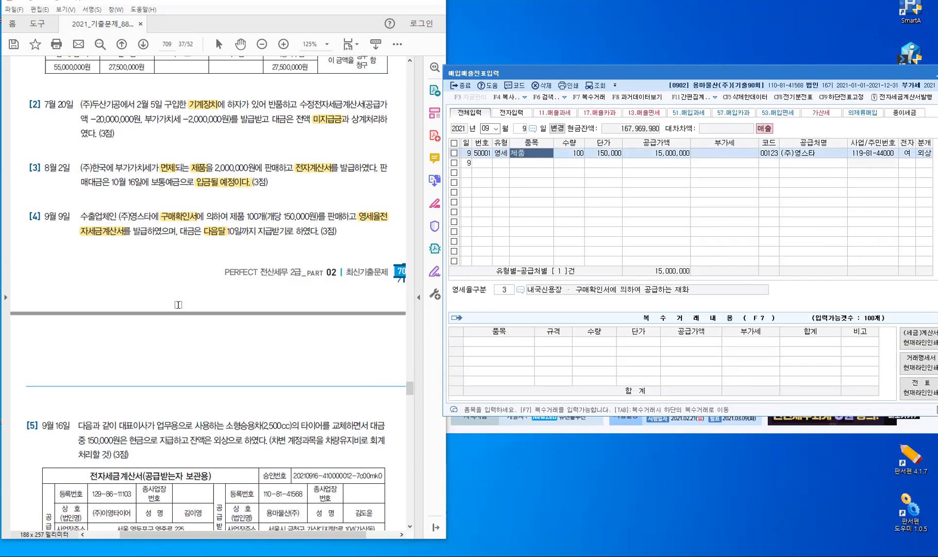
scroll(200, 261, down, 3)
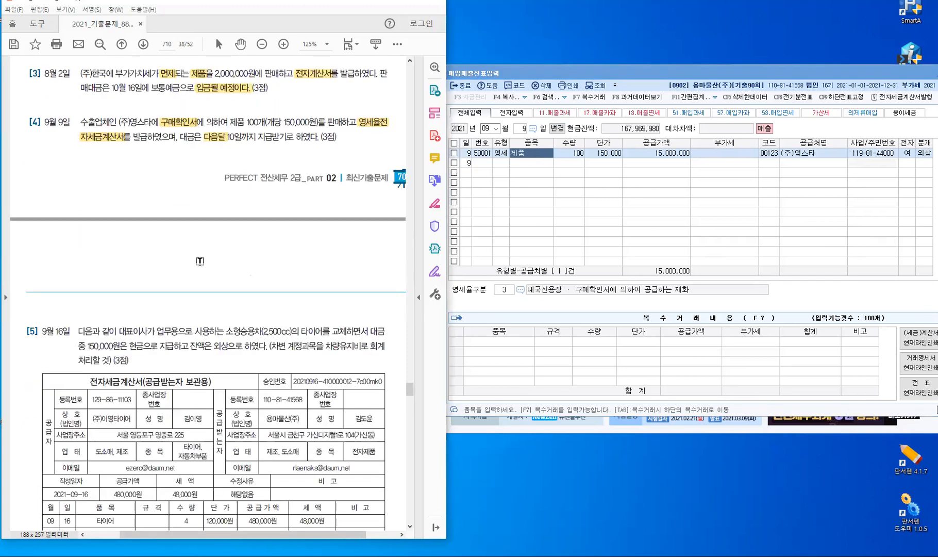
scroll(200, 261, down, 5)
scroll(200, 261, down, 2)
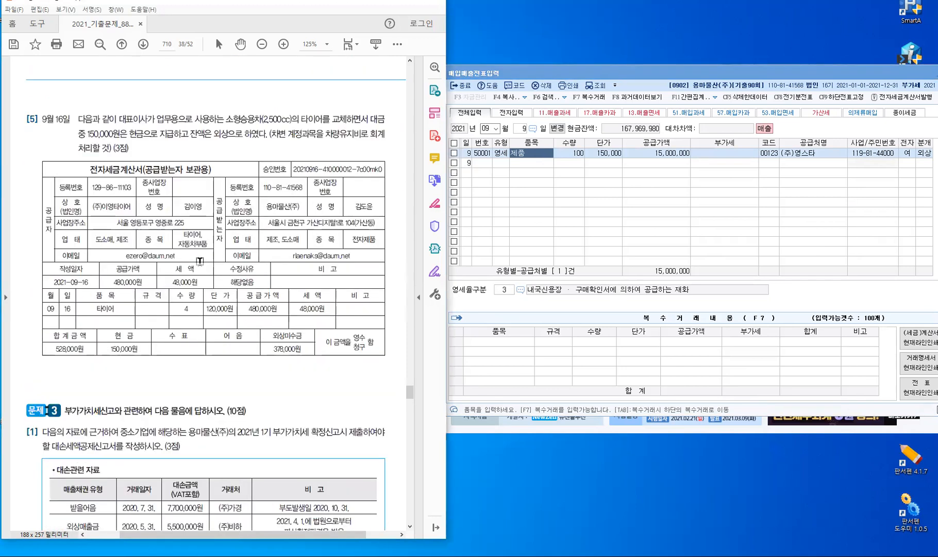
scroll(441, 230, down, 1)
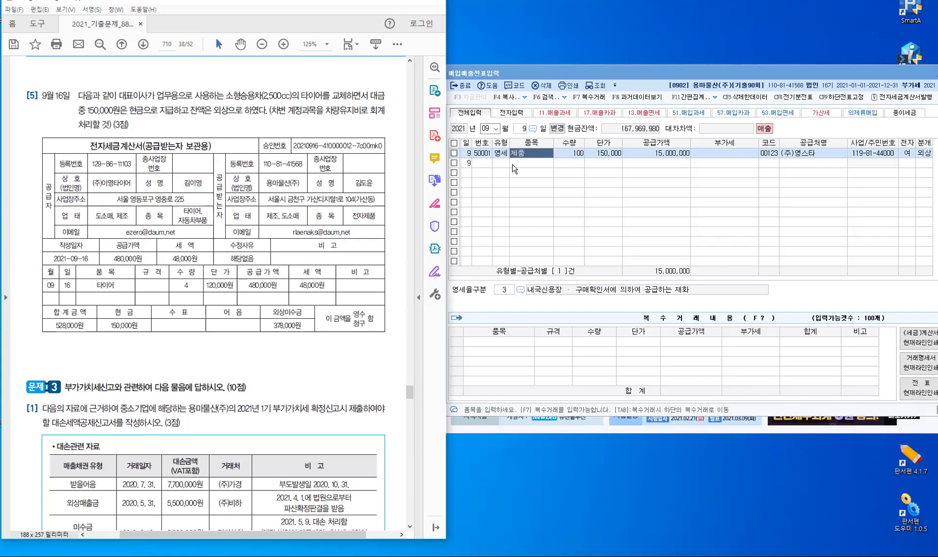
key(Escape)
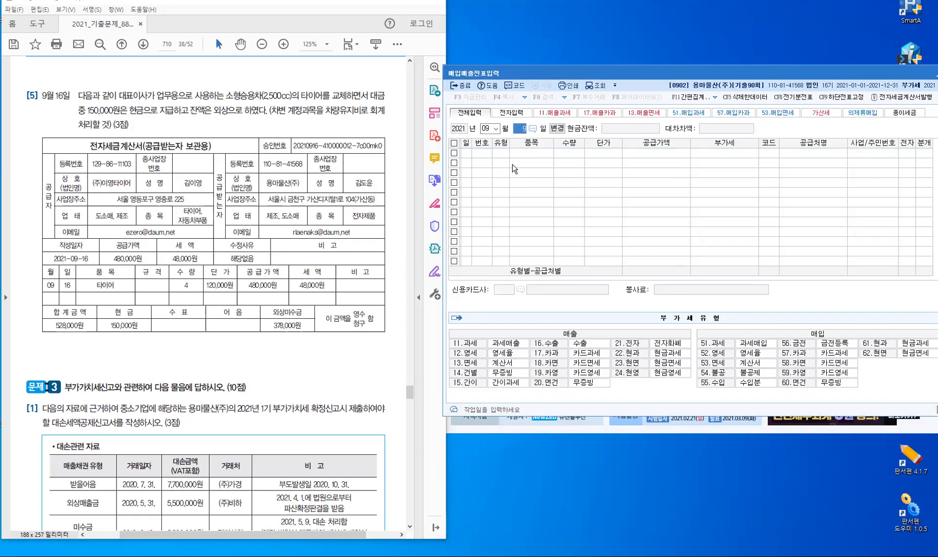
text(16)
key(Return)
key(Return)
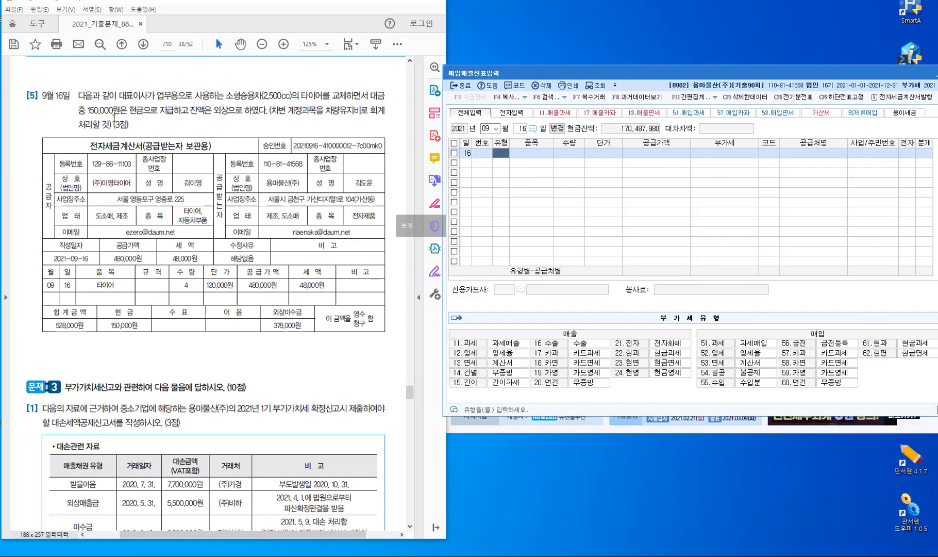
With Acrobat's highlight tool, mark 현금으로, 차량유지비 and 외상 in question [5]
double_click(133, 111)
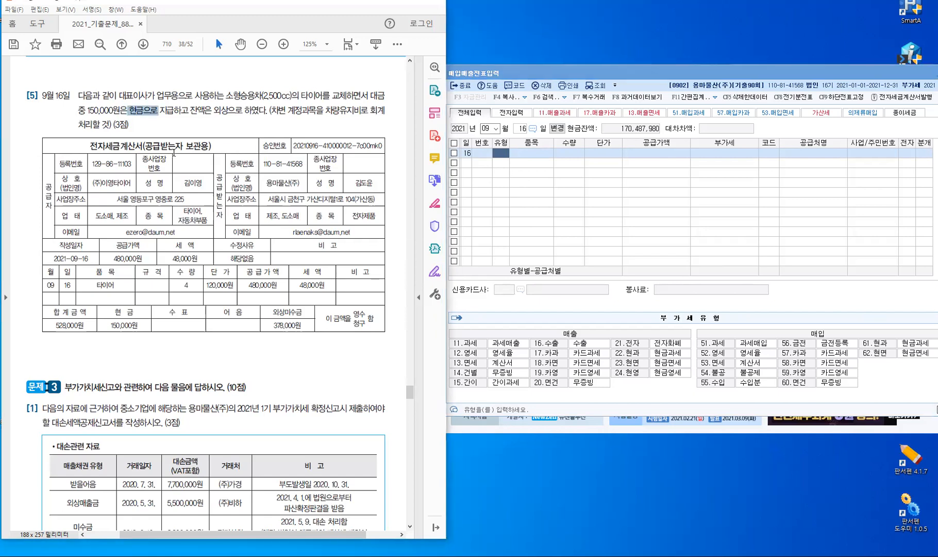
click(397, 45)
drag(214, 114, 221, 115)
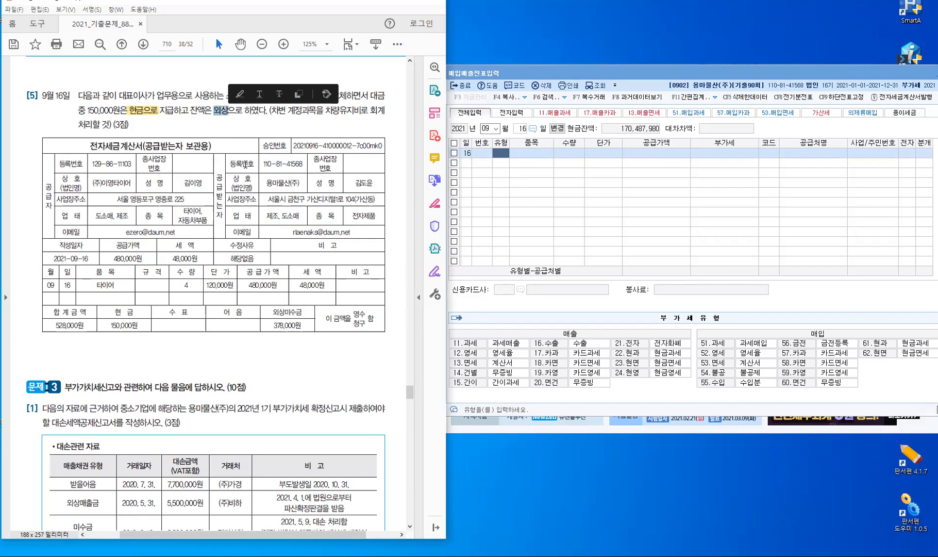
click(218, 115)
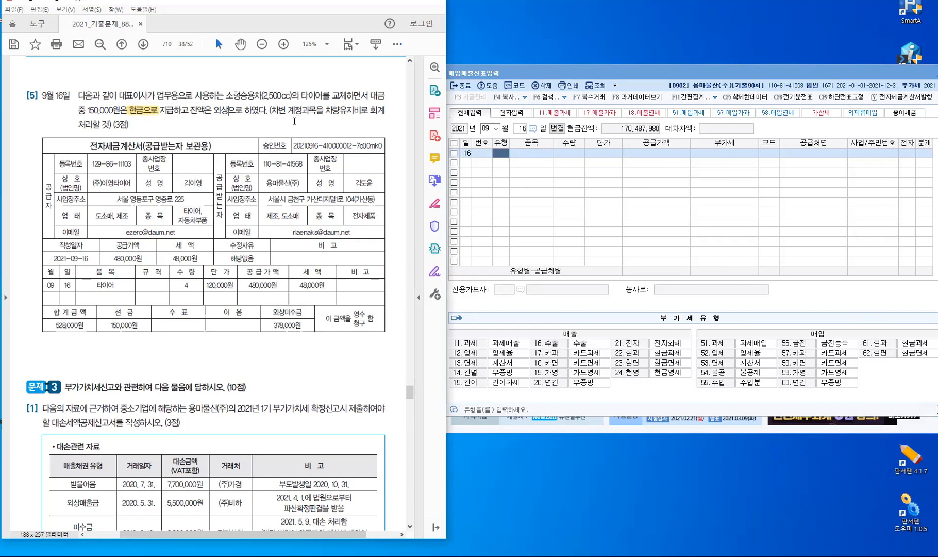
click(400, 47)
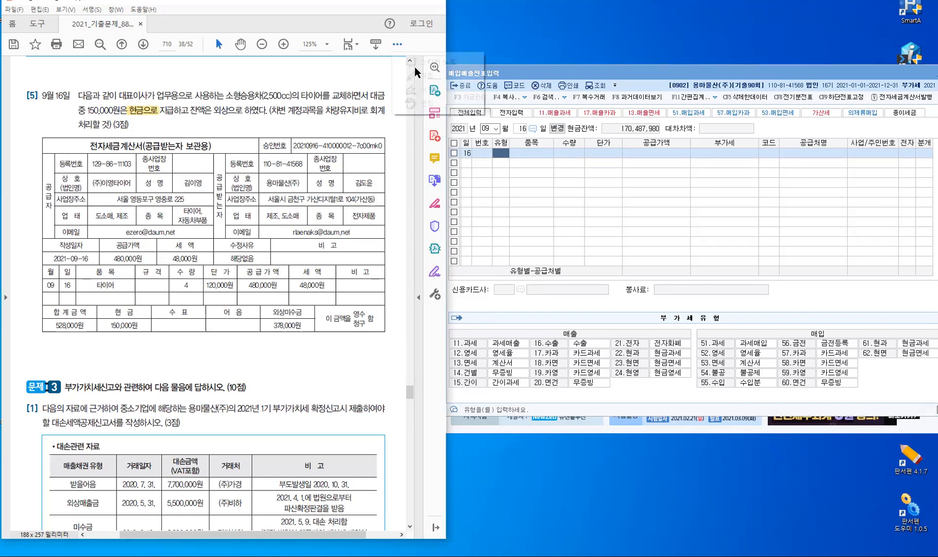
click(419, 76)
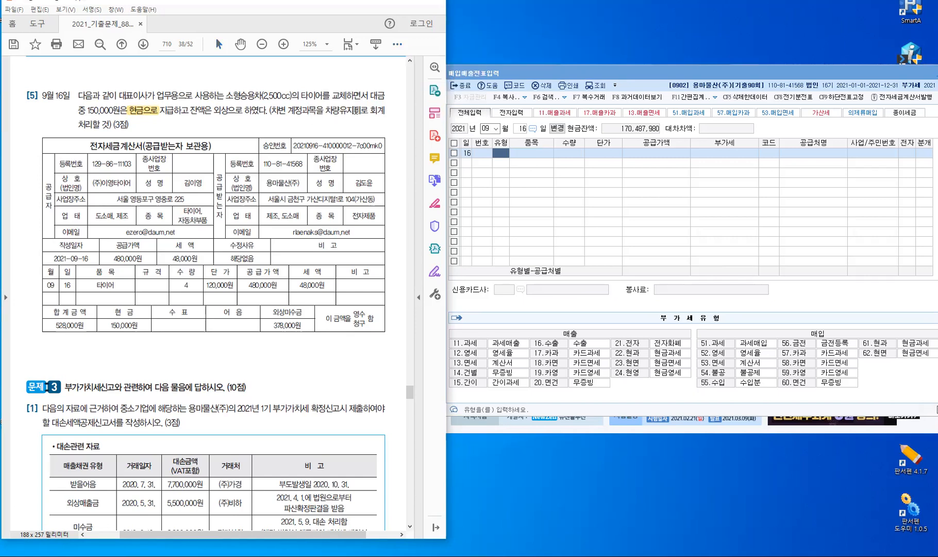
drag(360, 109, 325, 110)
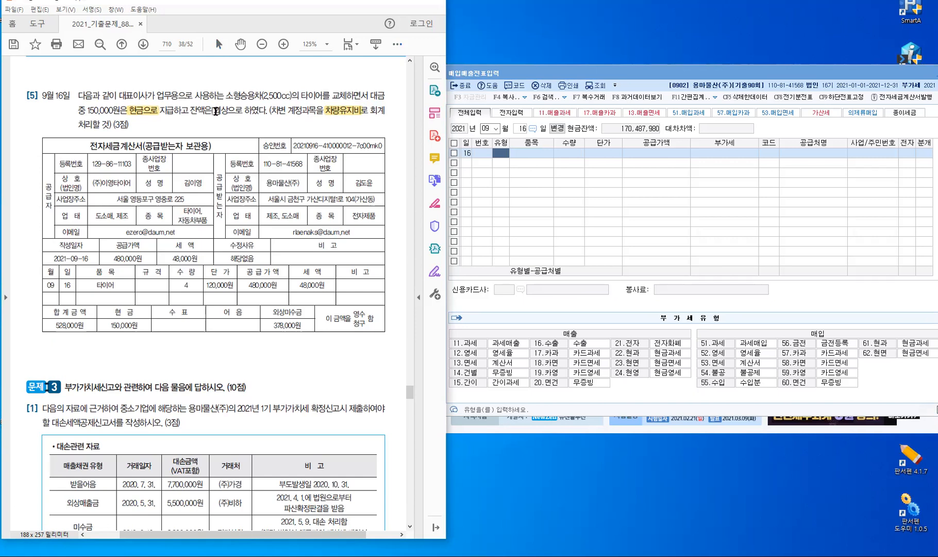
drag(214, 112, 228, 113)
Highlight (2,500cc)의 in question [5] in yellow
click(506, 155)
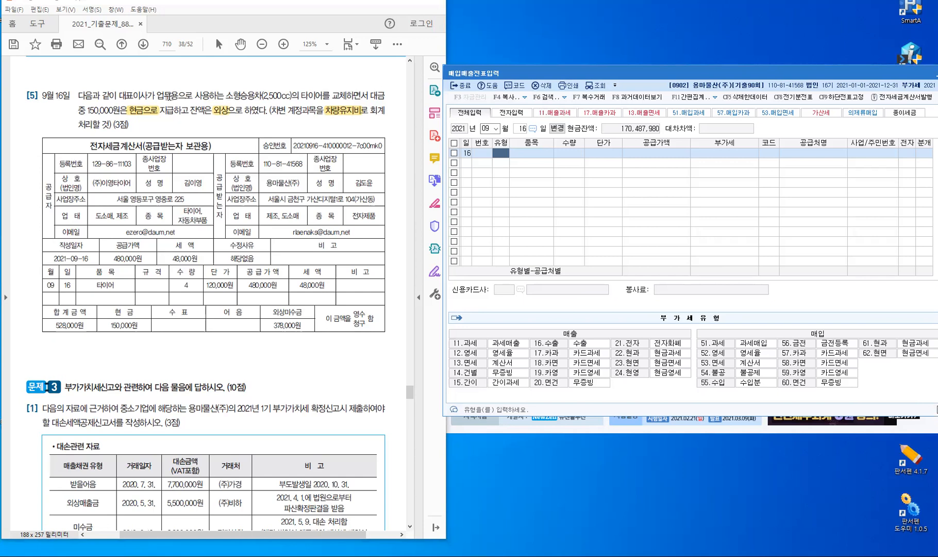
drag(264, 97, 299, 98)
click(284, 118)
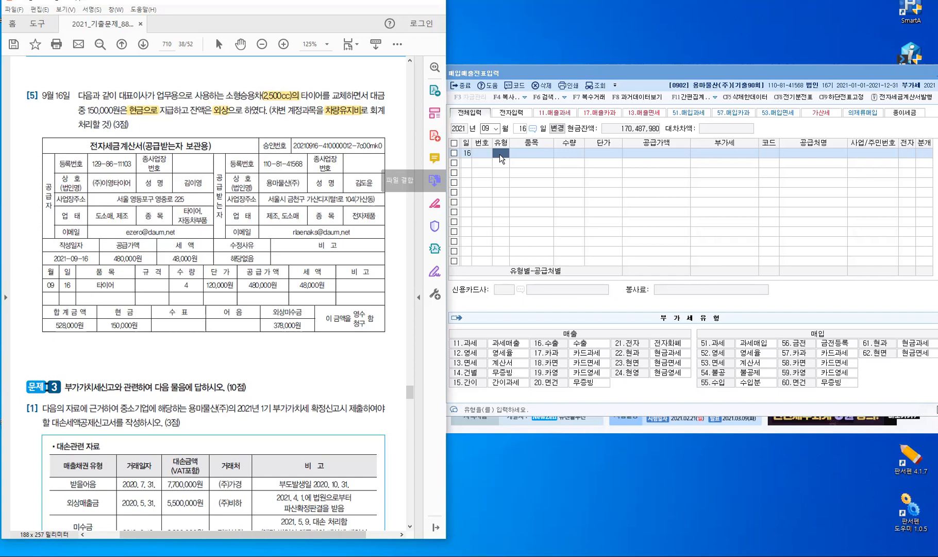
Start a 54 불공 purchase line for 타이어 with a 480,000 supply amount, giving 48,000 VAT
click(499, 155)
text(54)
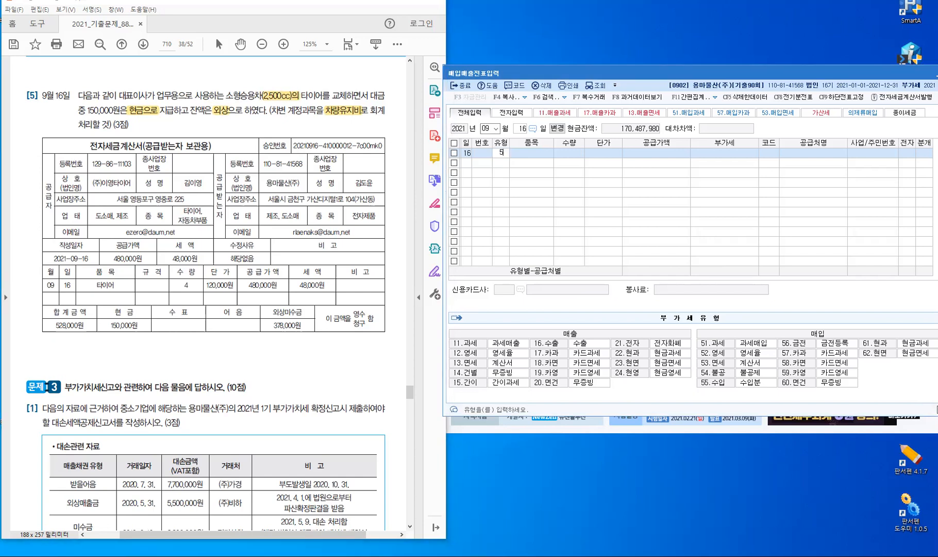
key(Return)
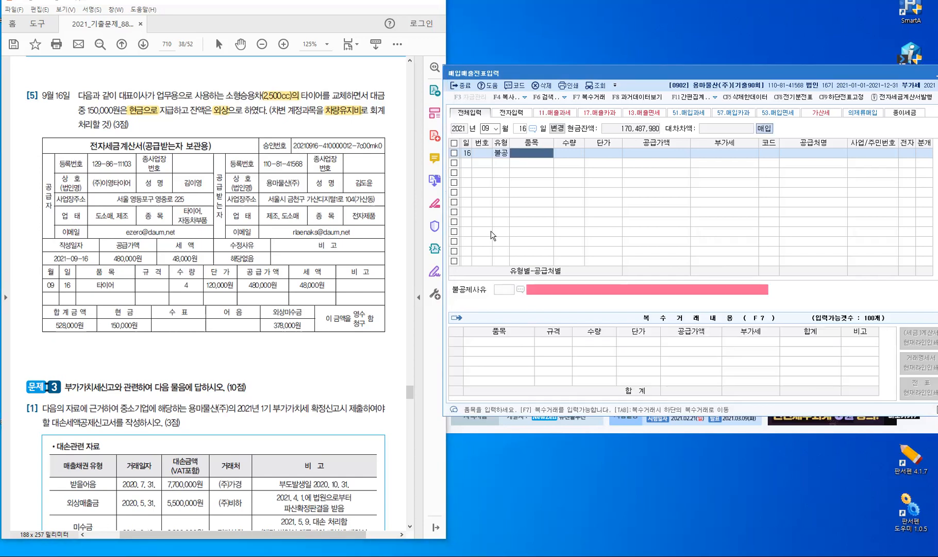
text(타이어)
key(Return)
key(Return)
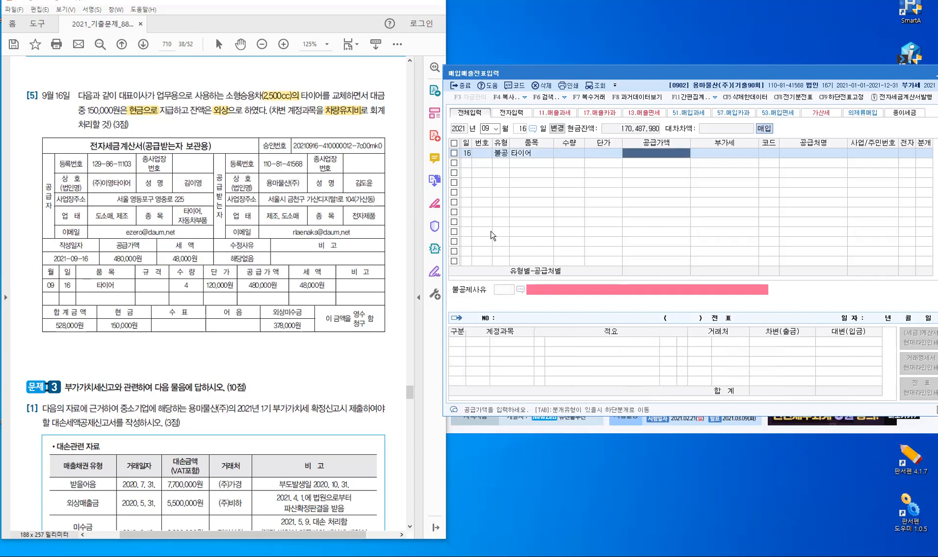
text(4800000)
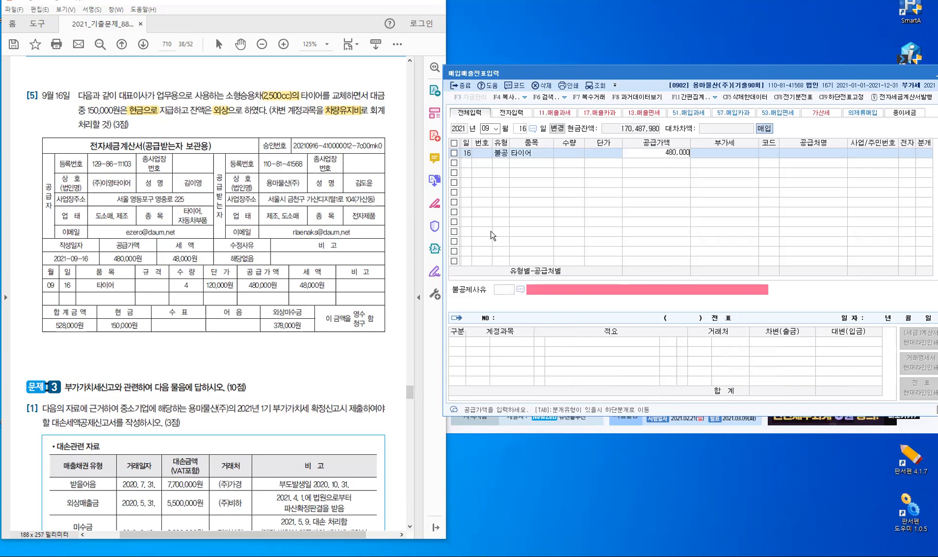
key(Return)
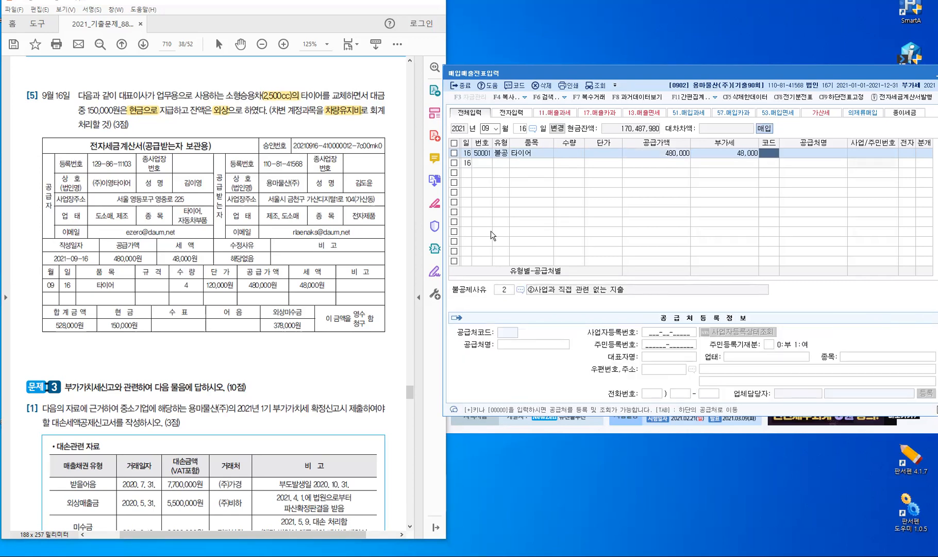
Set supplier (주)이영타이어, mark it as an e-invoice, and choose 불공제사유 3 (non-business passenger car)
text(잉영)
key(Return)
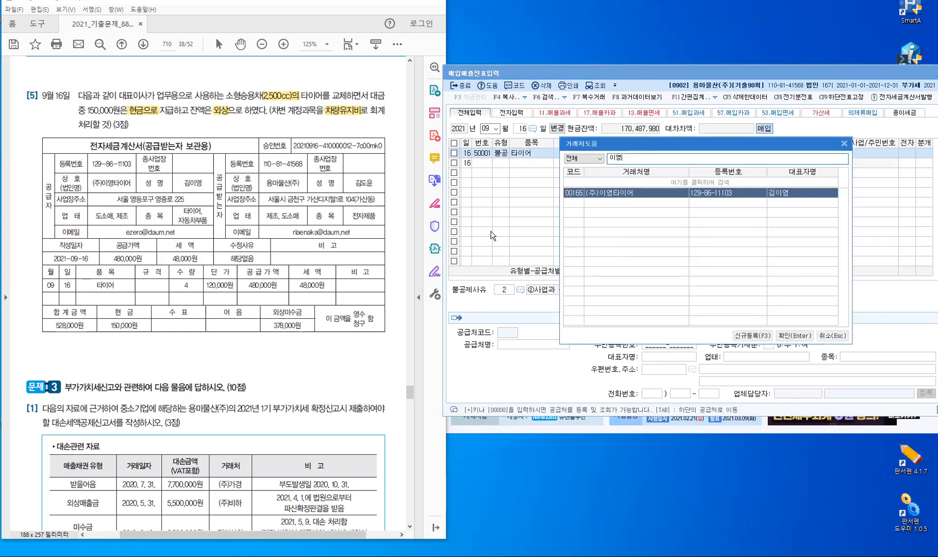
key(Return)
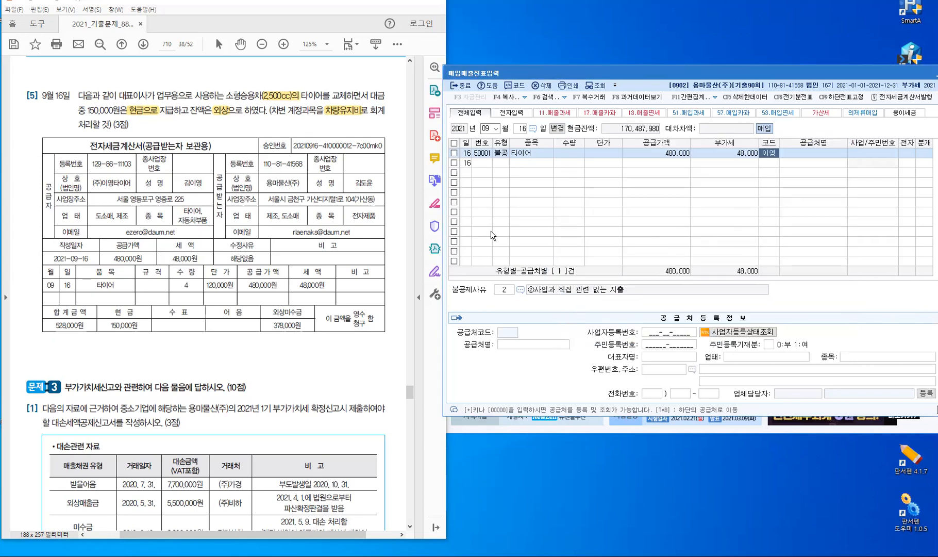
key(Return)
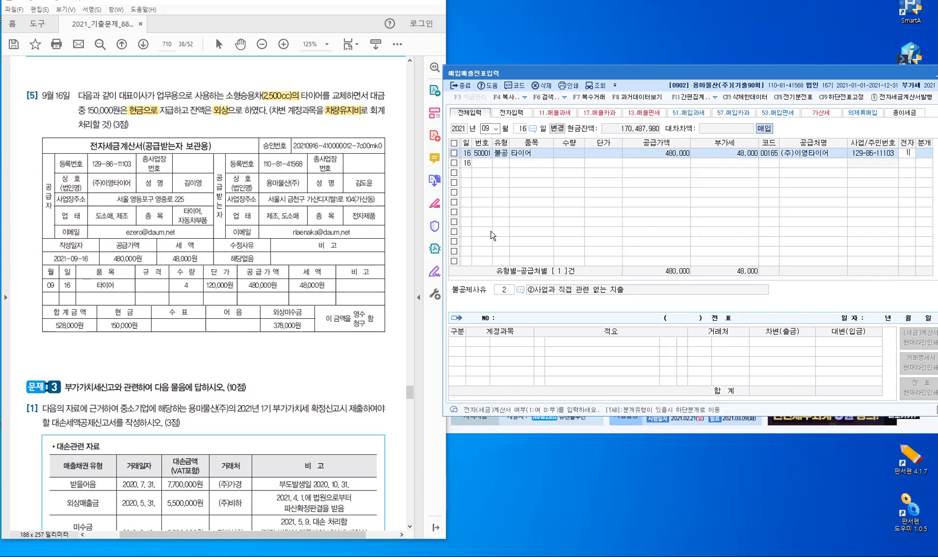
text(1)
key(Return)
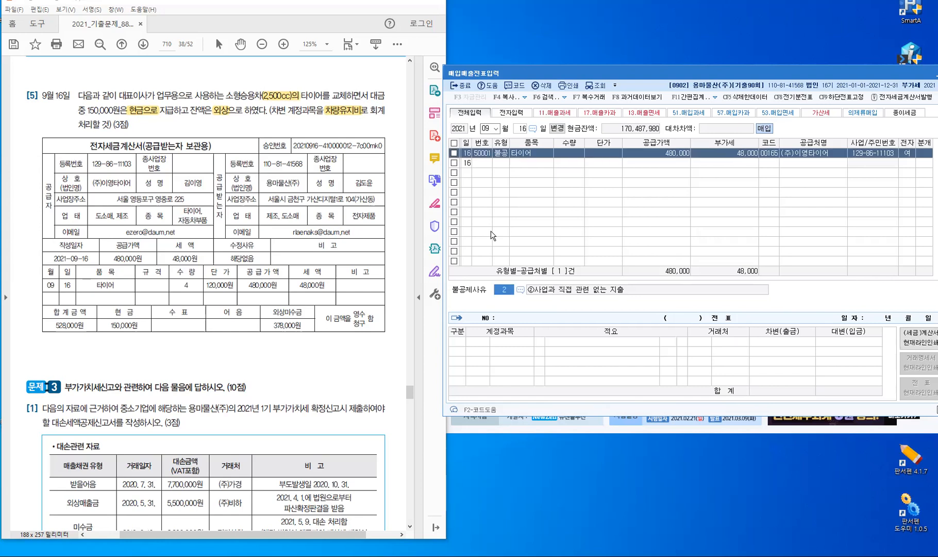
key(F2)
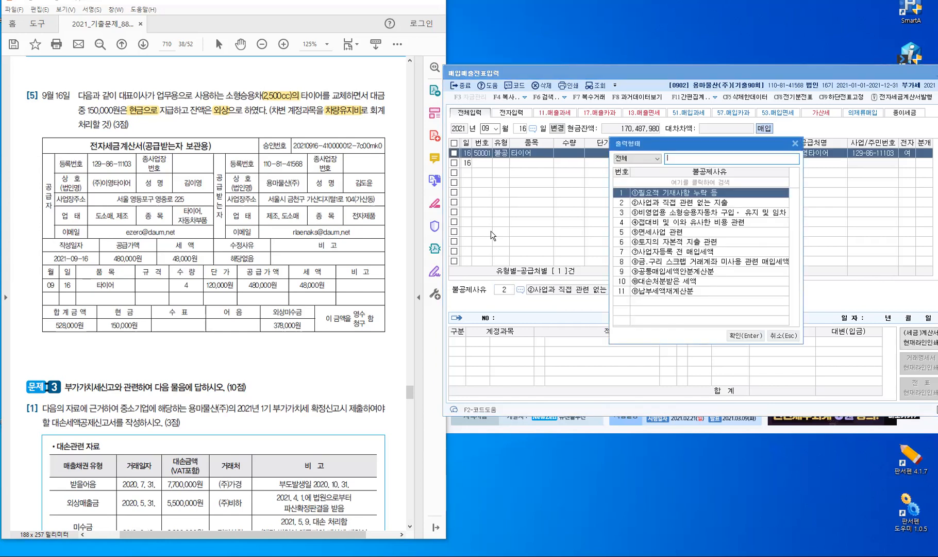
click(687, 216)
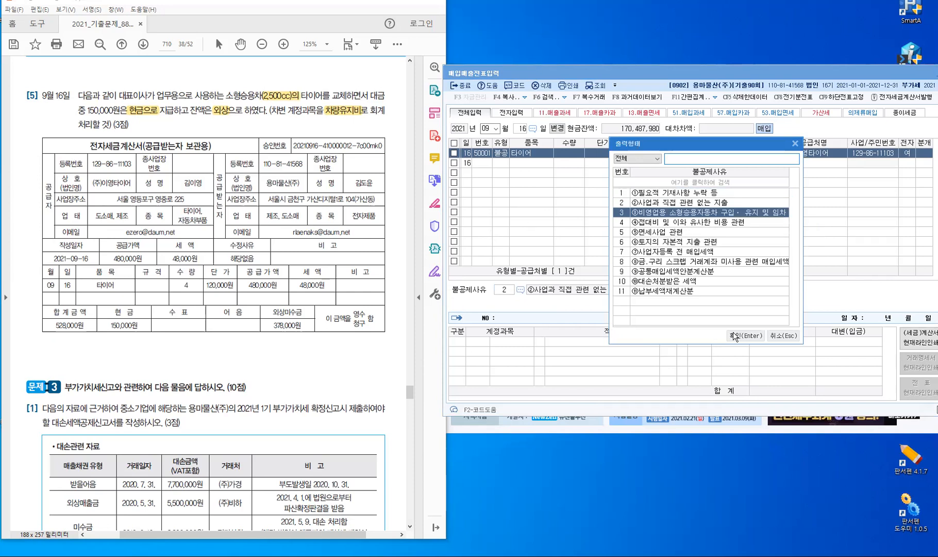
key(Return)
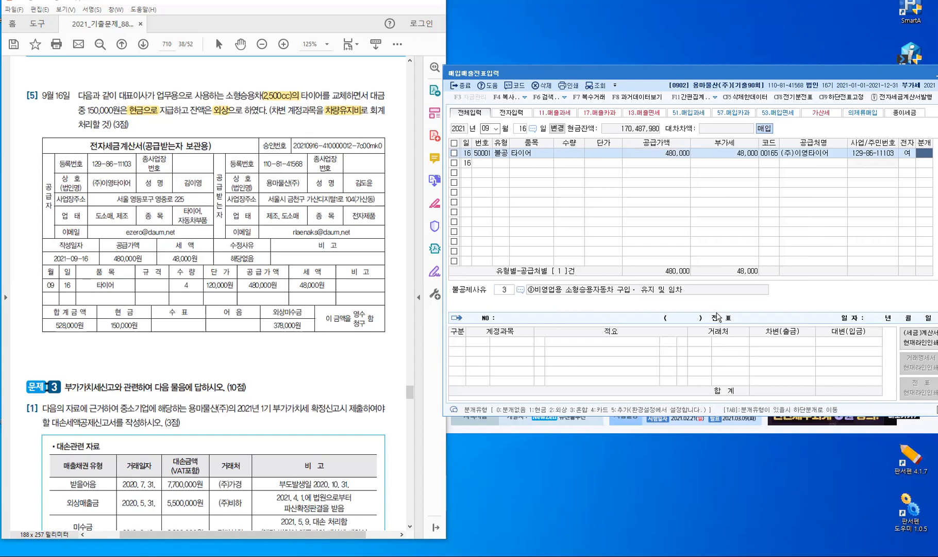
Journalize as 3 혼합 and change the 528,000 debit account to 0822 차량유지비
key(Return)
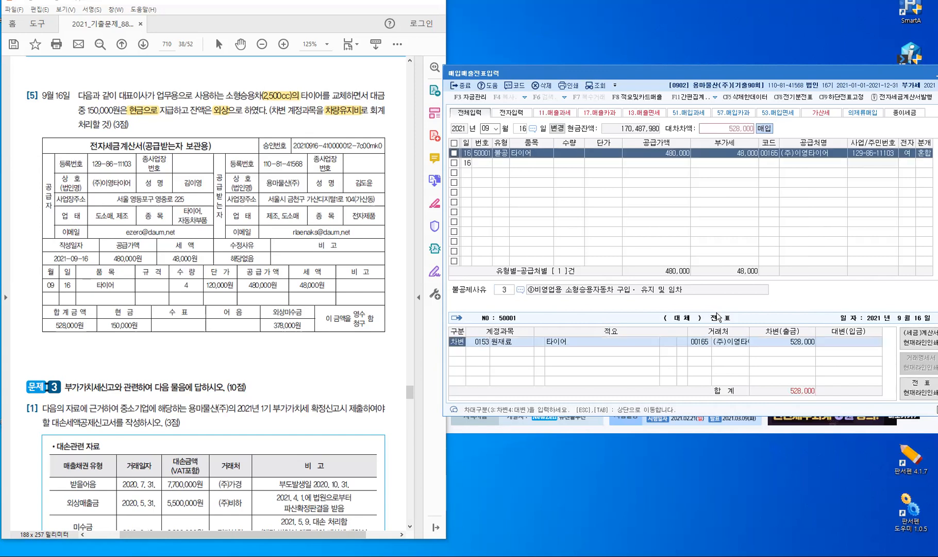
key(Return)
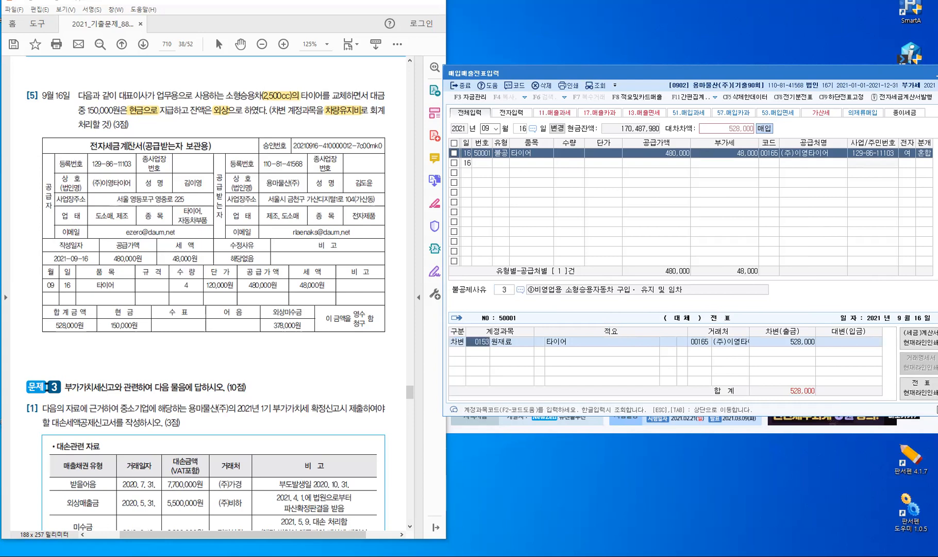
drag(119, 96, 148, 96)
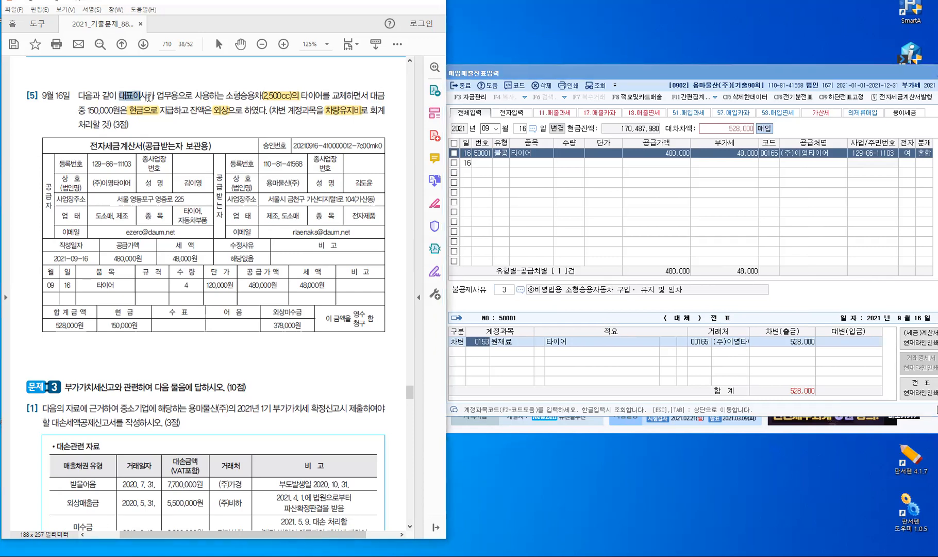
click(168, 165)
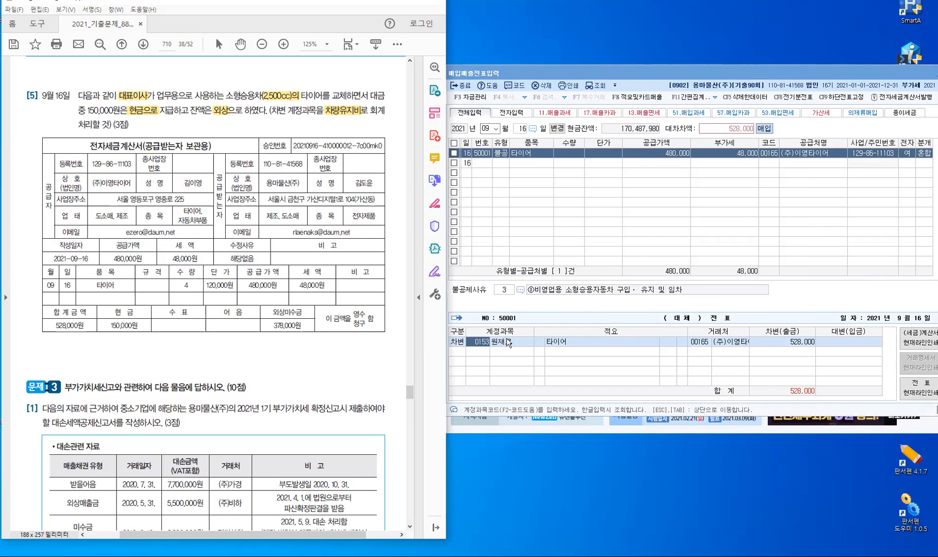
click(487, 342)
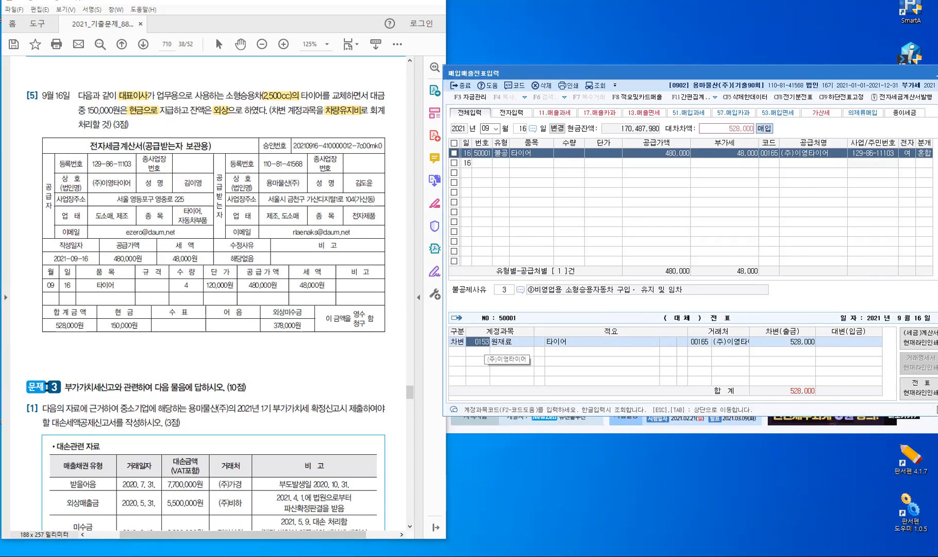
text(0822)
key(Return)
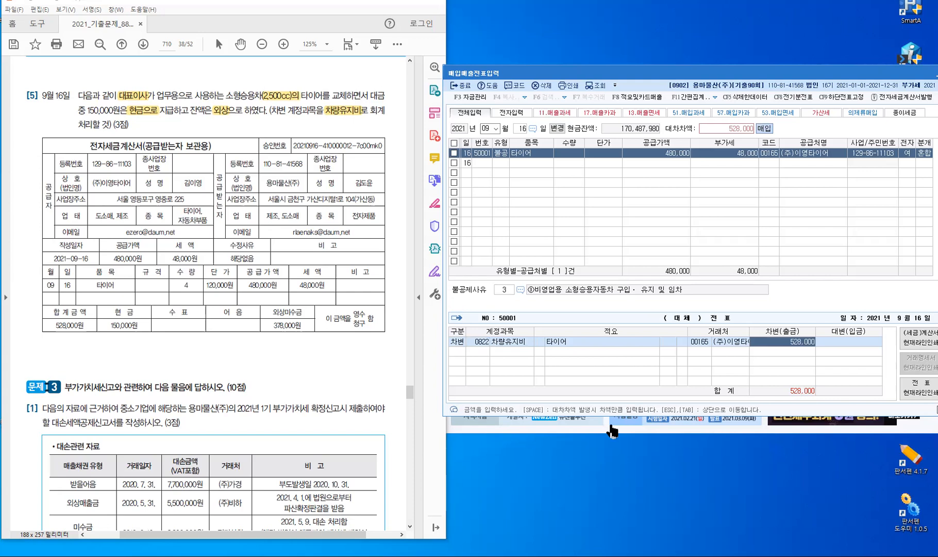
Credit 0101 현금 150,000 and 0253 미지급금 for the remaining 378,000
key(Return)
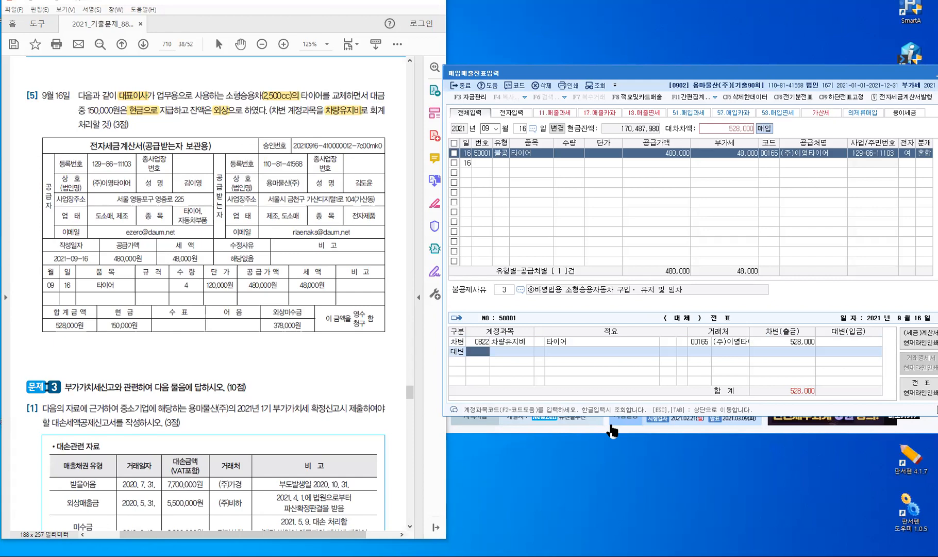
text(101)
key(Return)
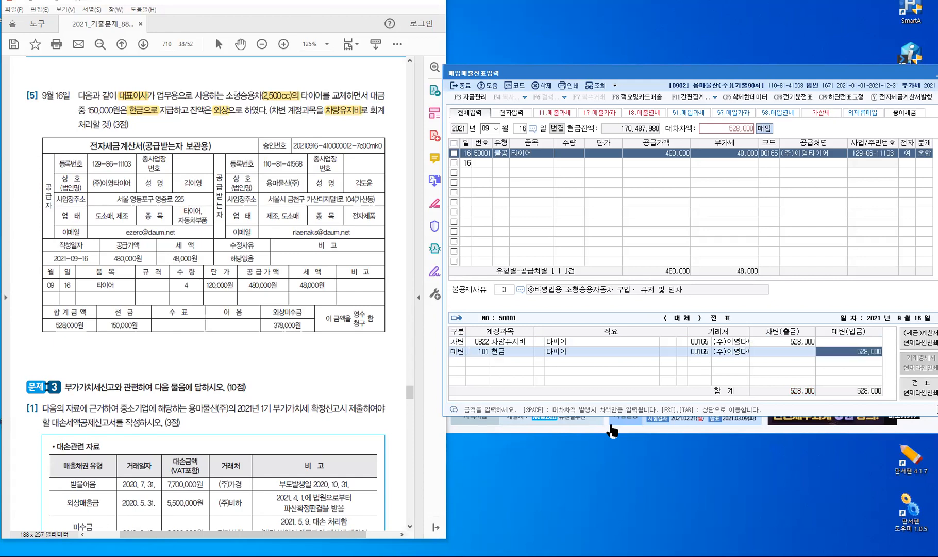
text(150,000)
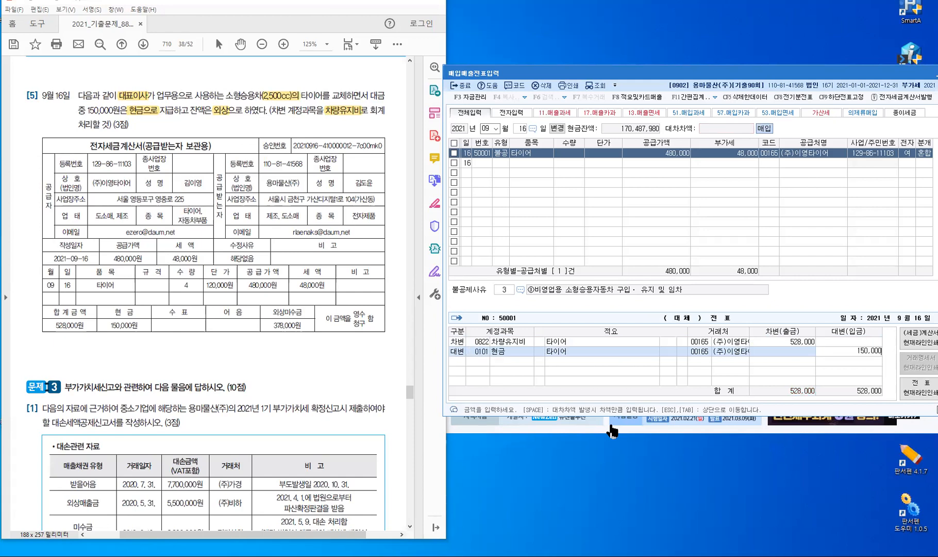
key(Return)
text(4)
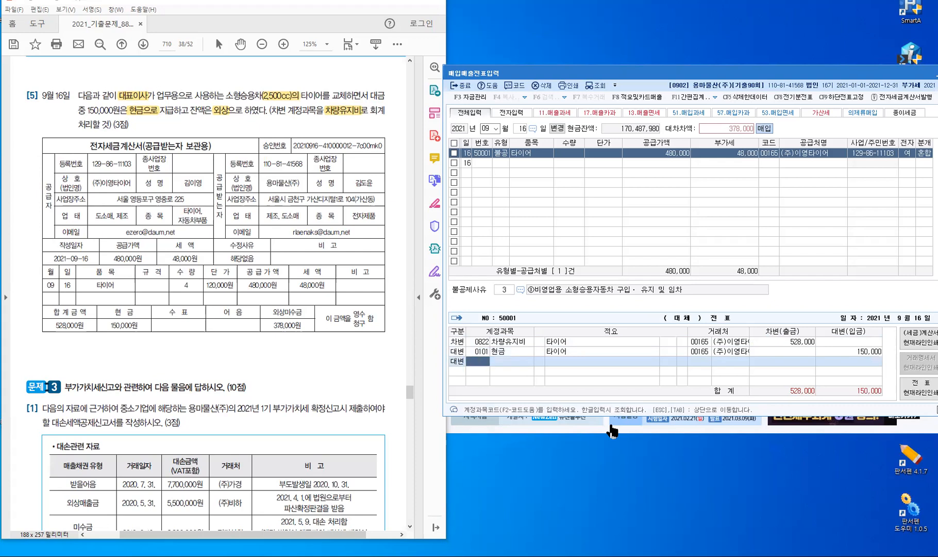
text(253)
key(Return)
key(Return)
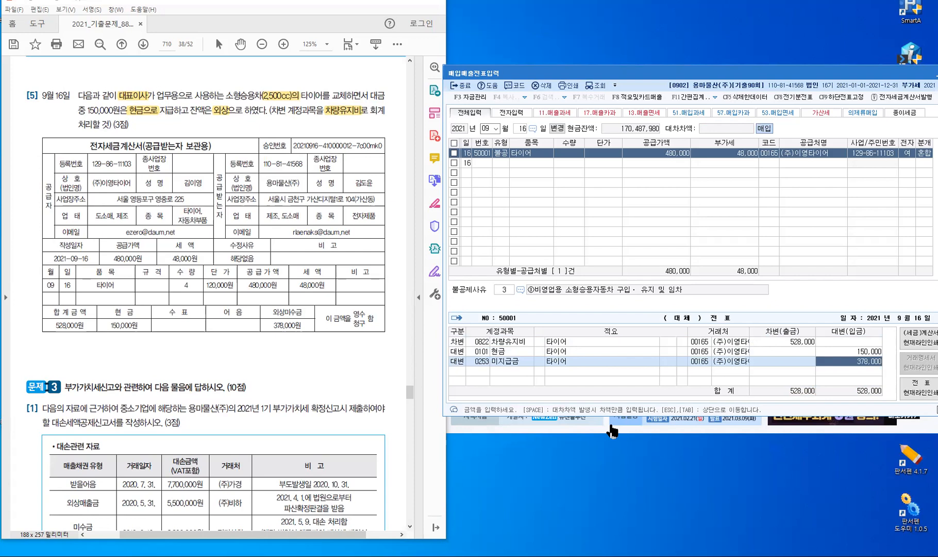
Complete the Sep 16 journal entry and exit 매입매출전표입력 back to the 회계관리 menu
key(Return)
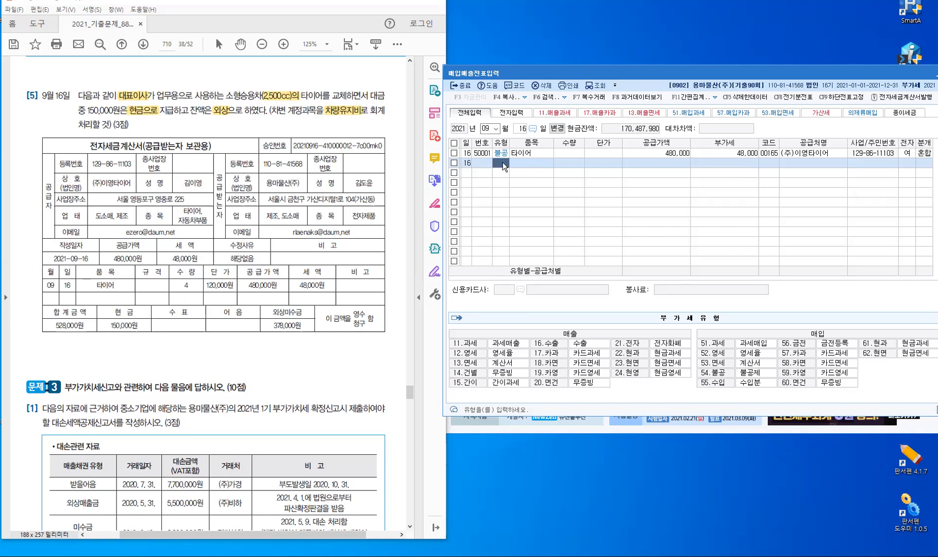
key(Escape)
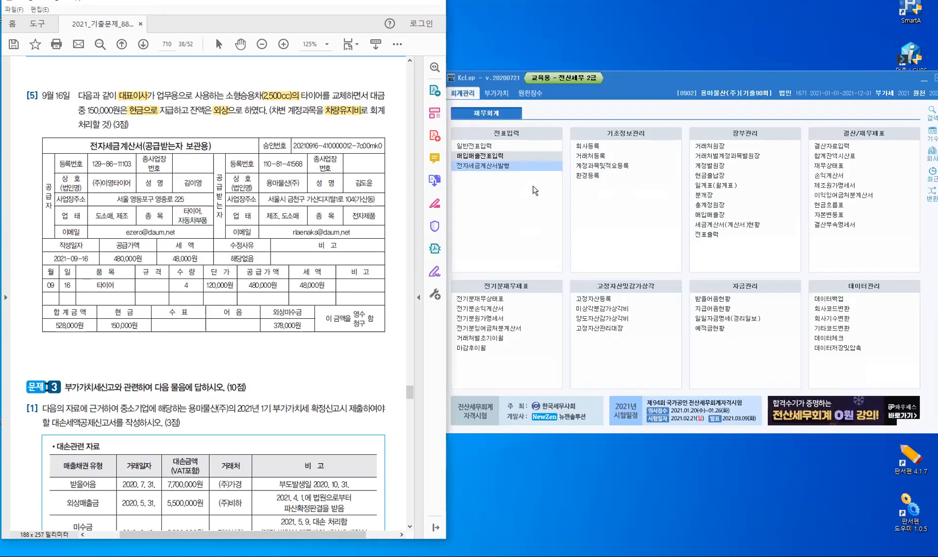